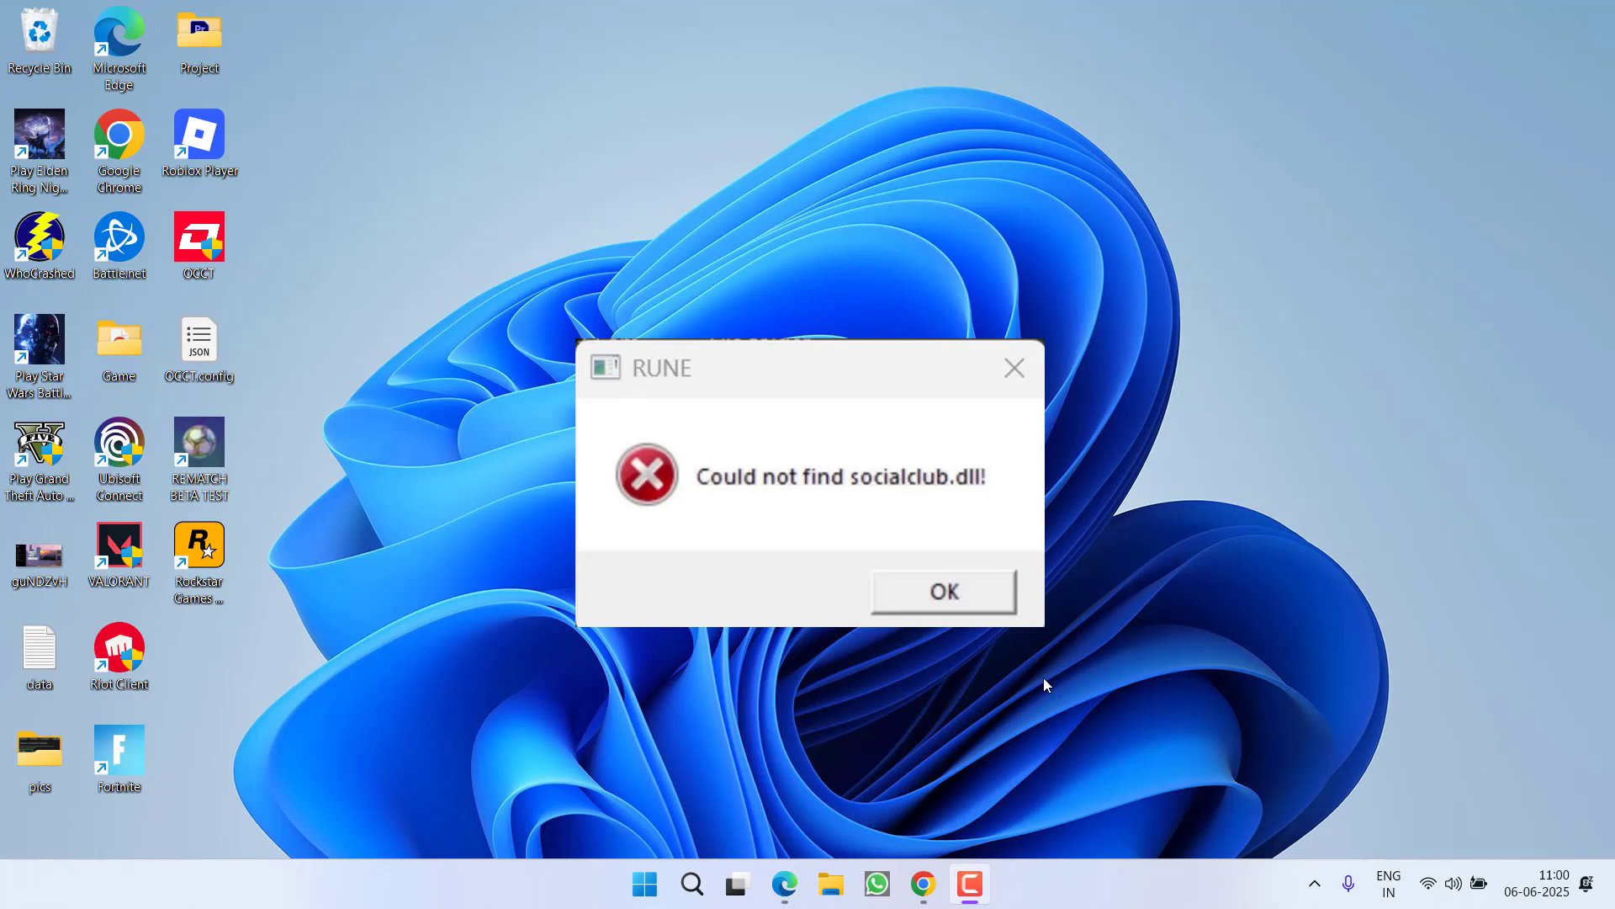
Step: Dismiss the RUNE socialclub.dll error and launch Windows Security from a 'windows' Start search
key("Return")
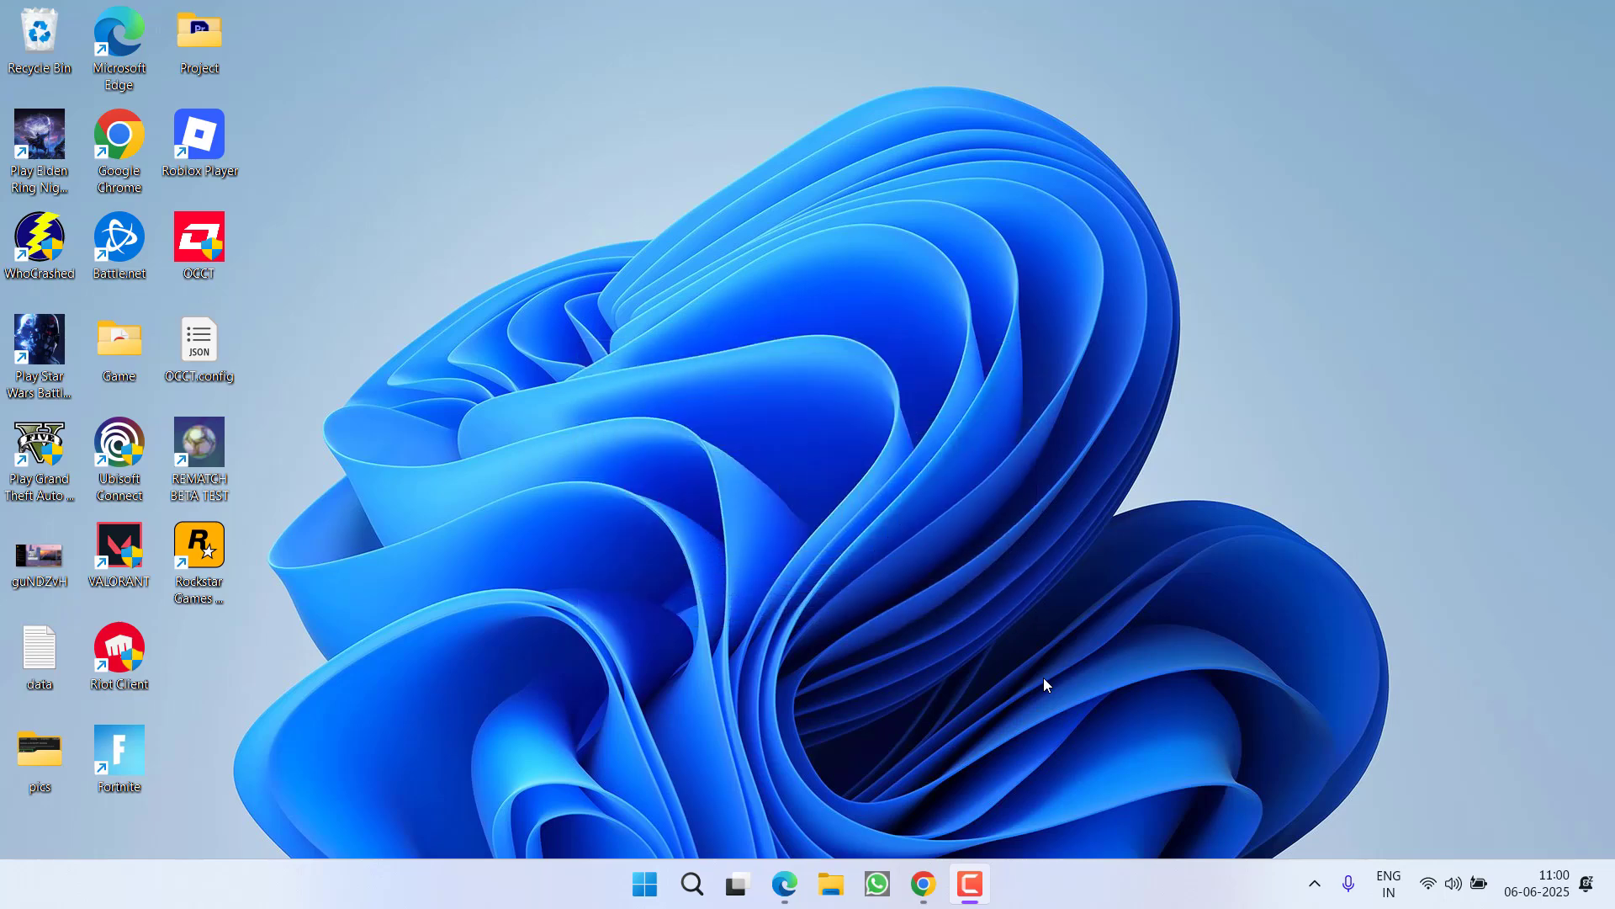
key("super")
type("windows")
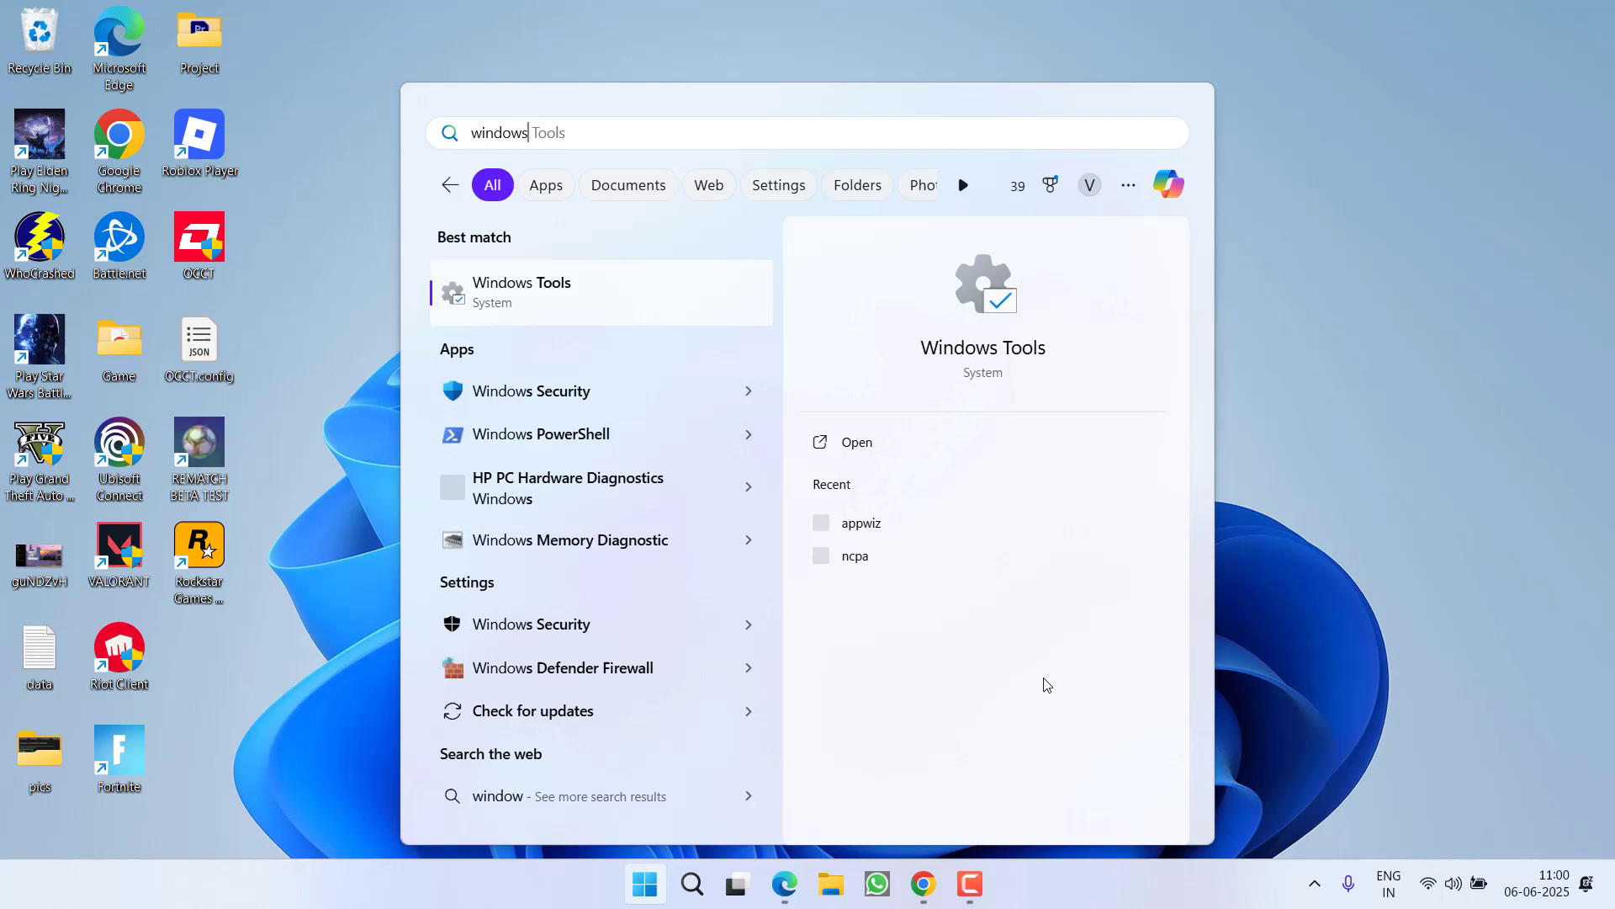
key("Down")
key("Return")
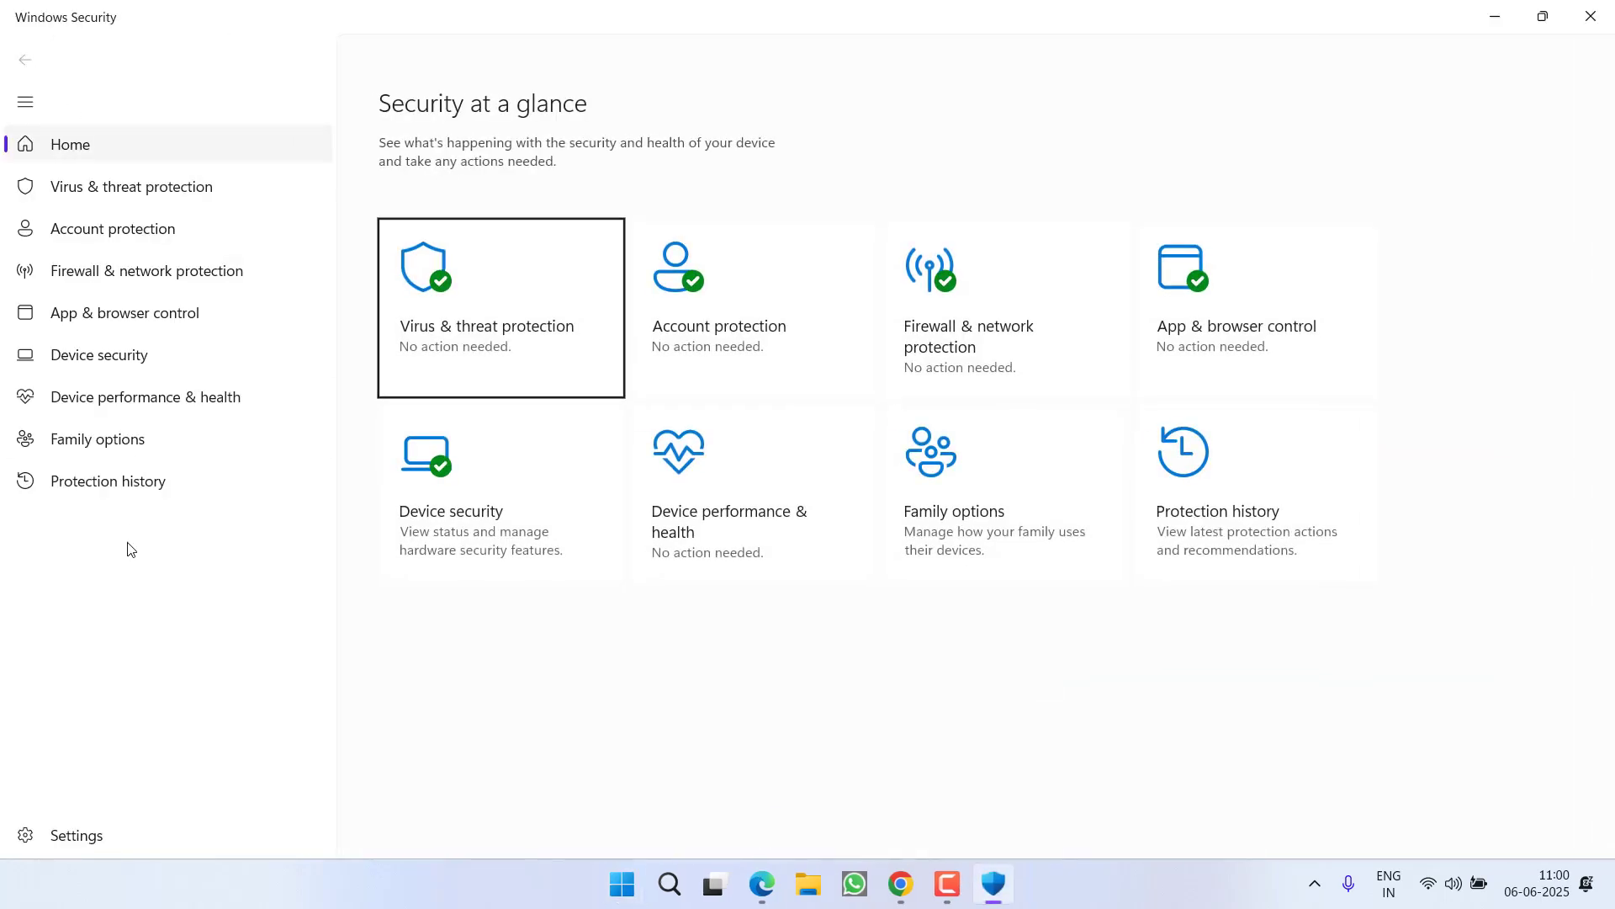
Step: Expand the latest 'Protected memory access blocked' entry in Protection history to identify nightreign.exe
left_click(136, 488)
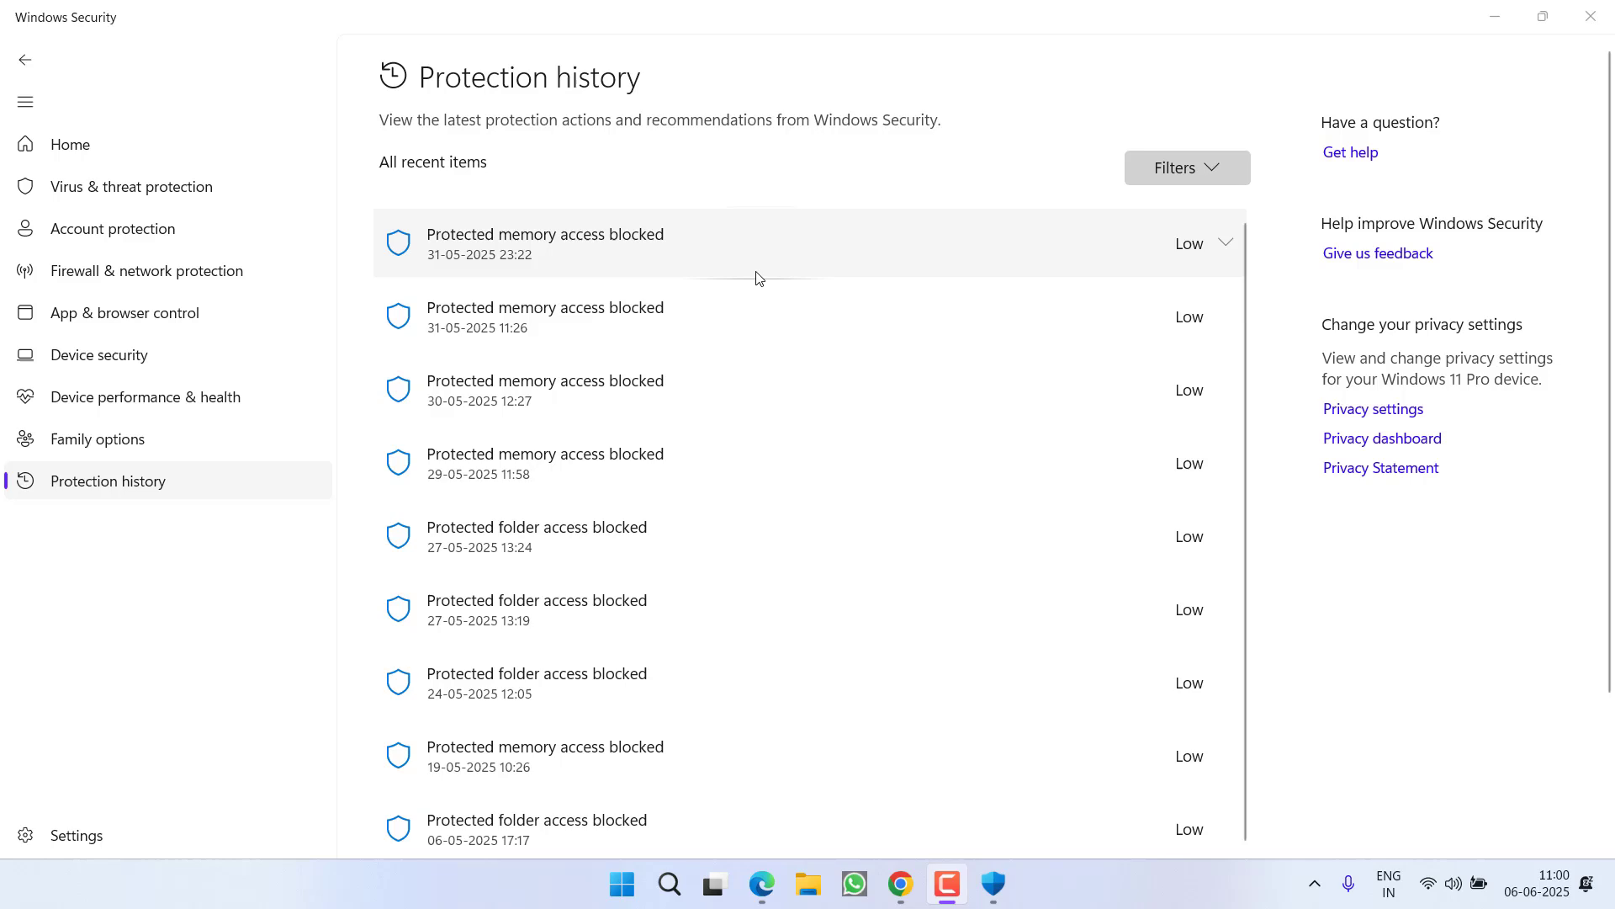
left_click(1226, 244)
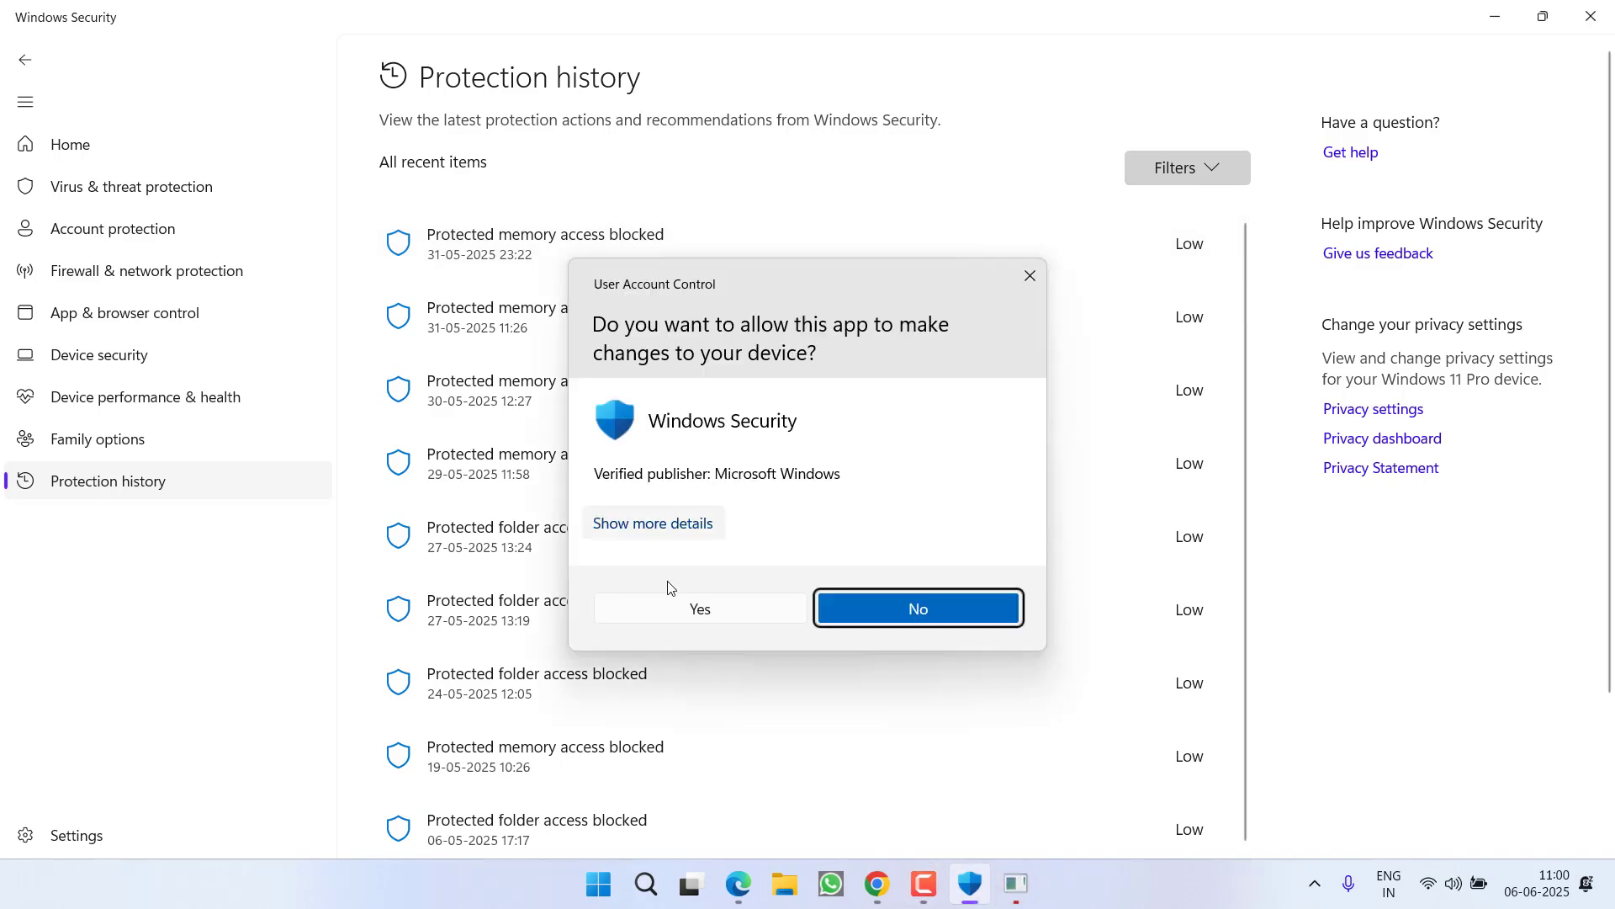
left_click(682, 611)
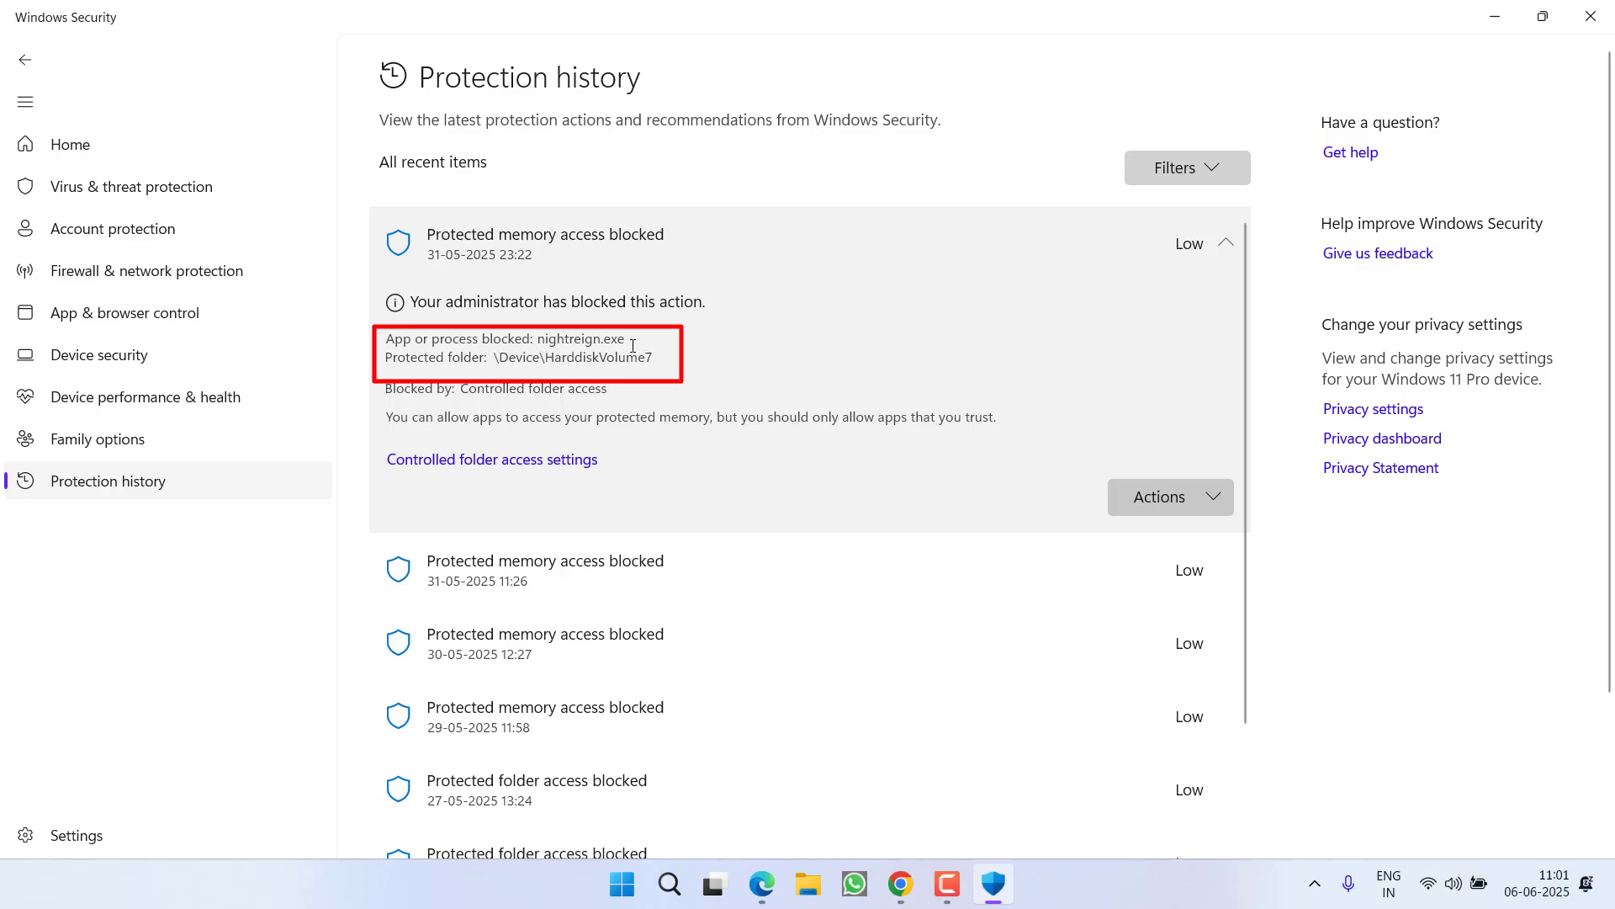
left_click_drag(633, 343, 493, 345)
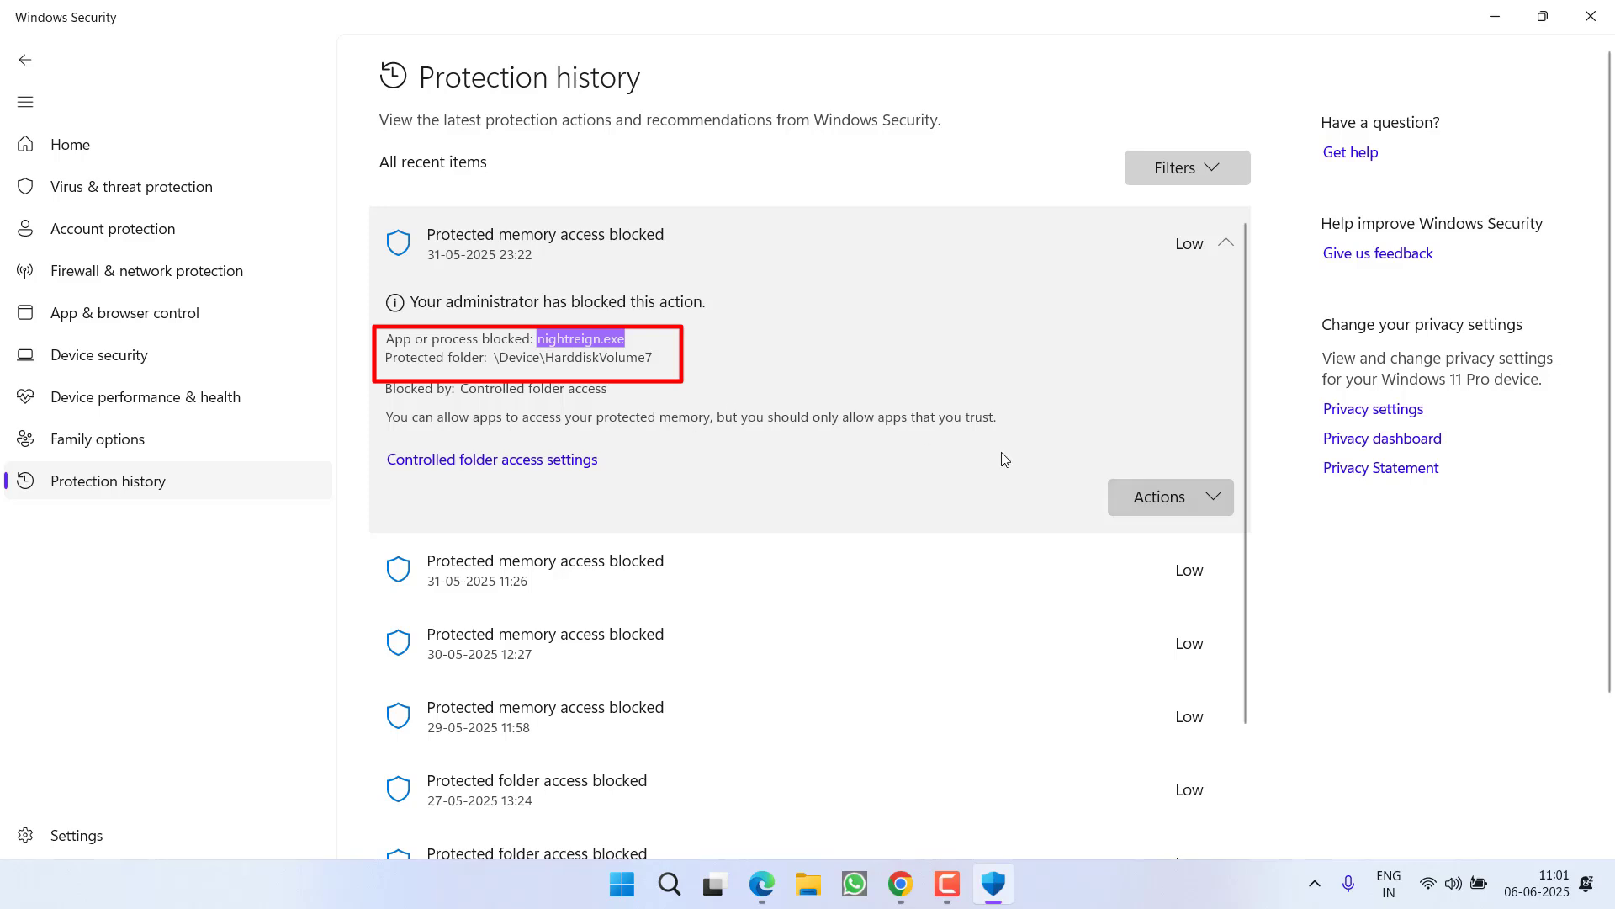
left_click(1209, 505)
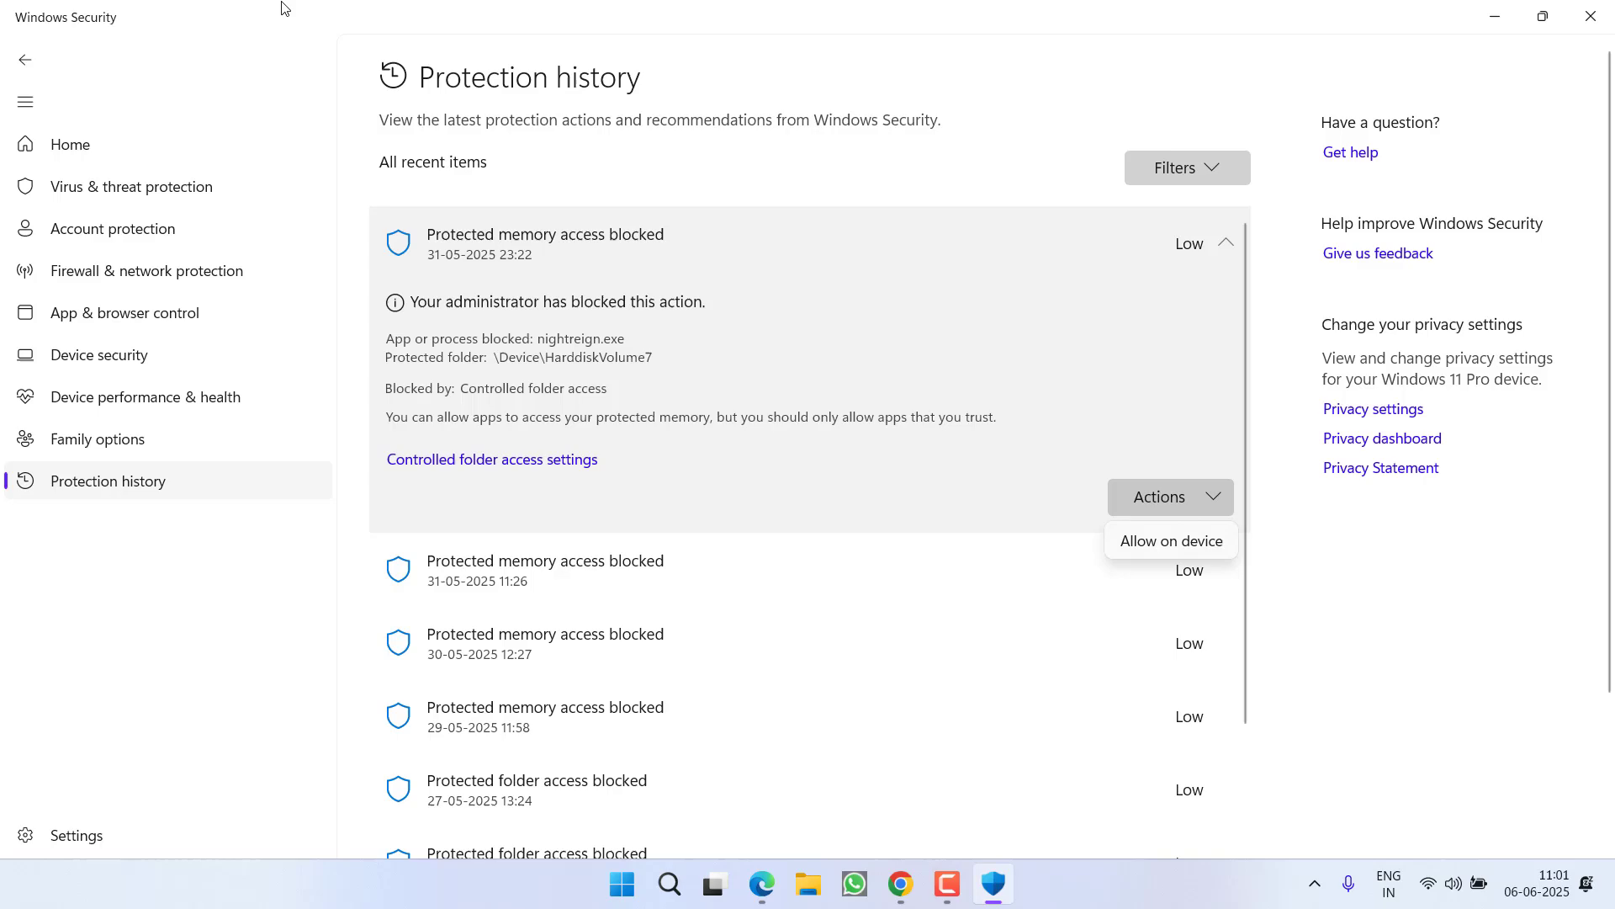
left_click(126, 181)
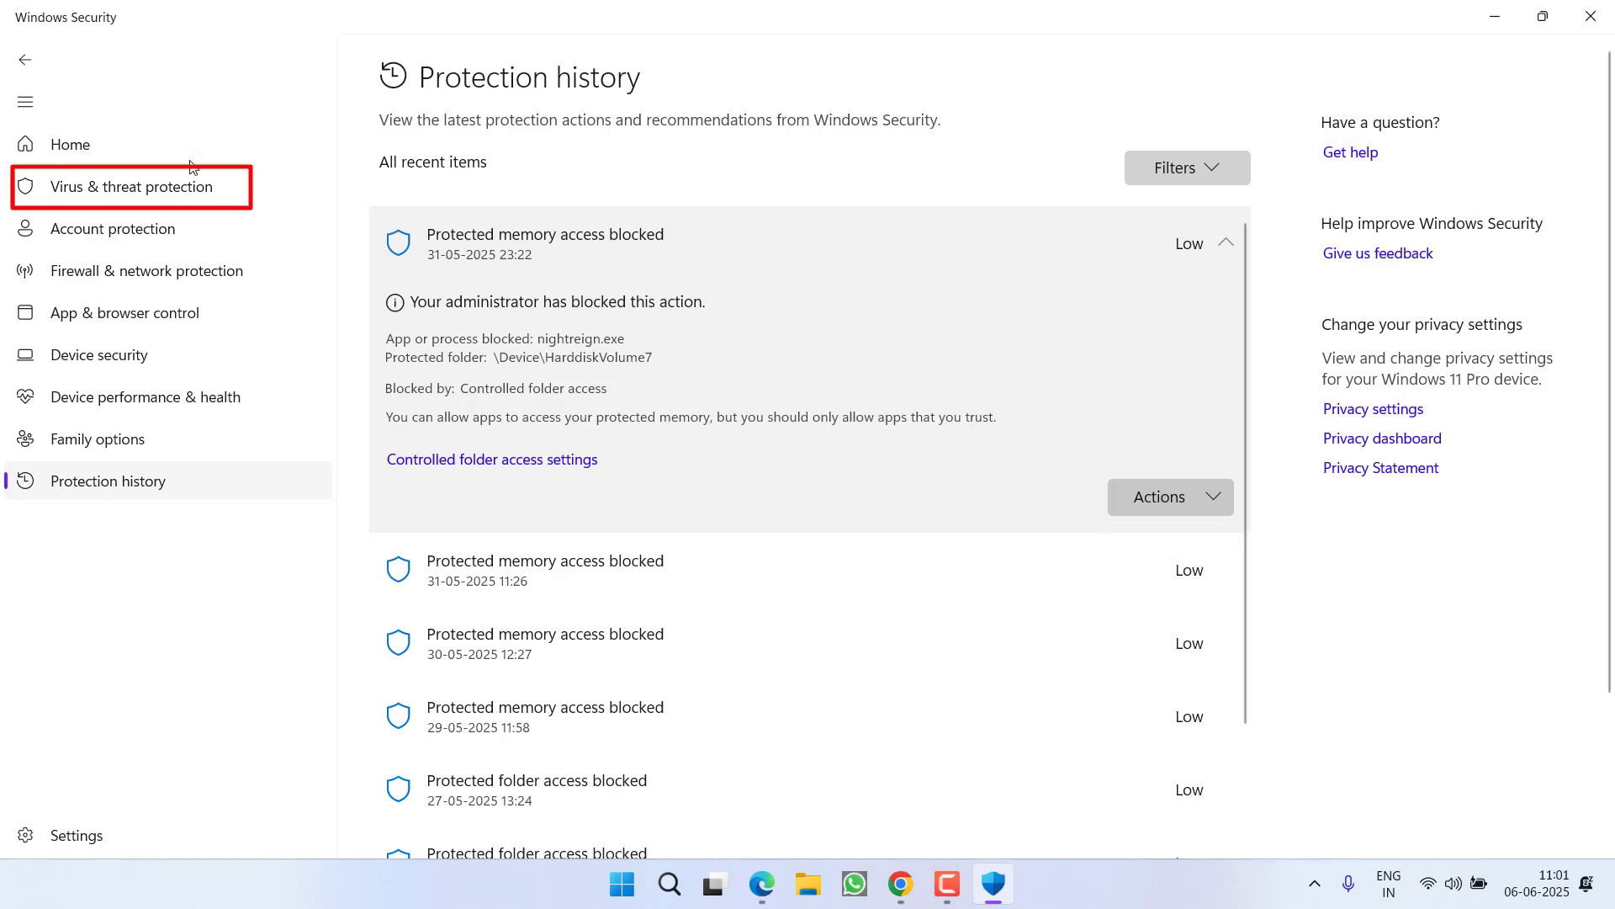
Step: Open the exclusions list in Virus & threat protection settings, approving the admin prompt
left_click(200, 184)
scroll(720, 405, "down", 2)
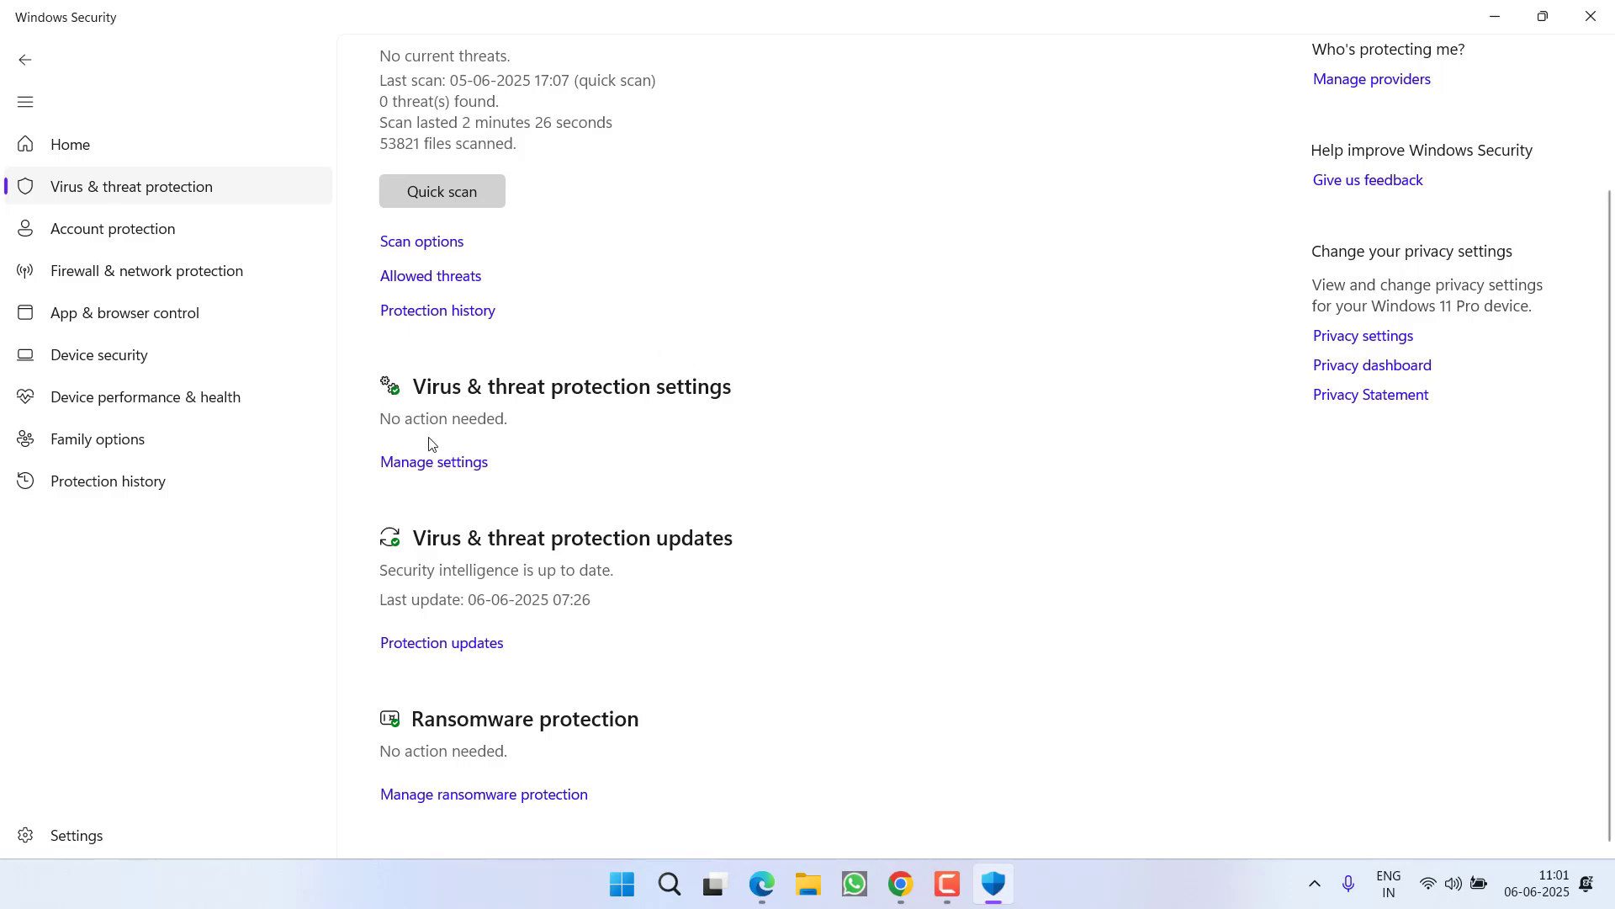
left_click(419, 464)
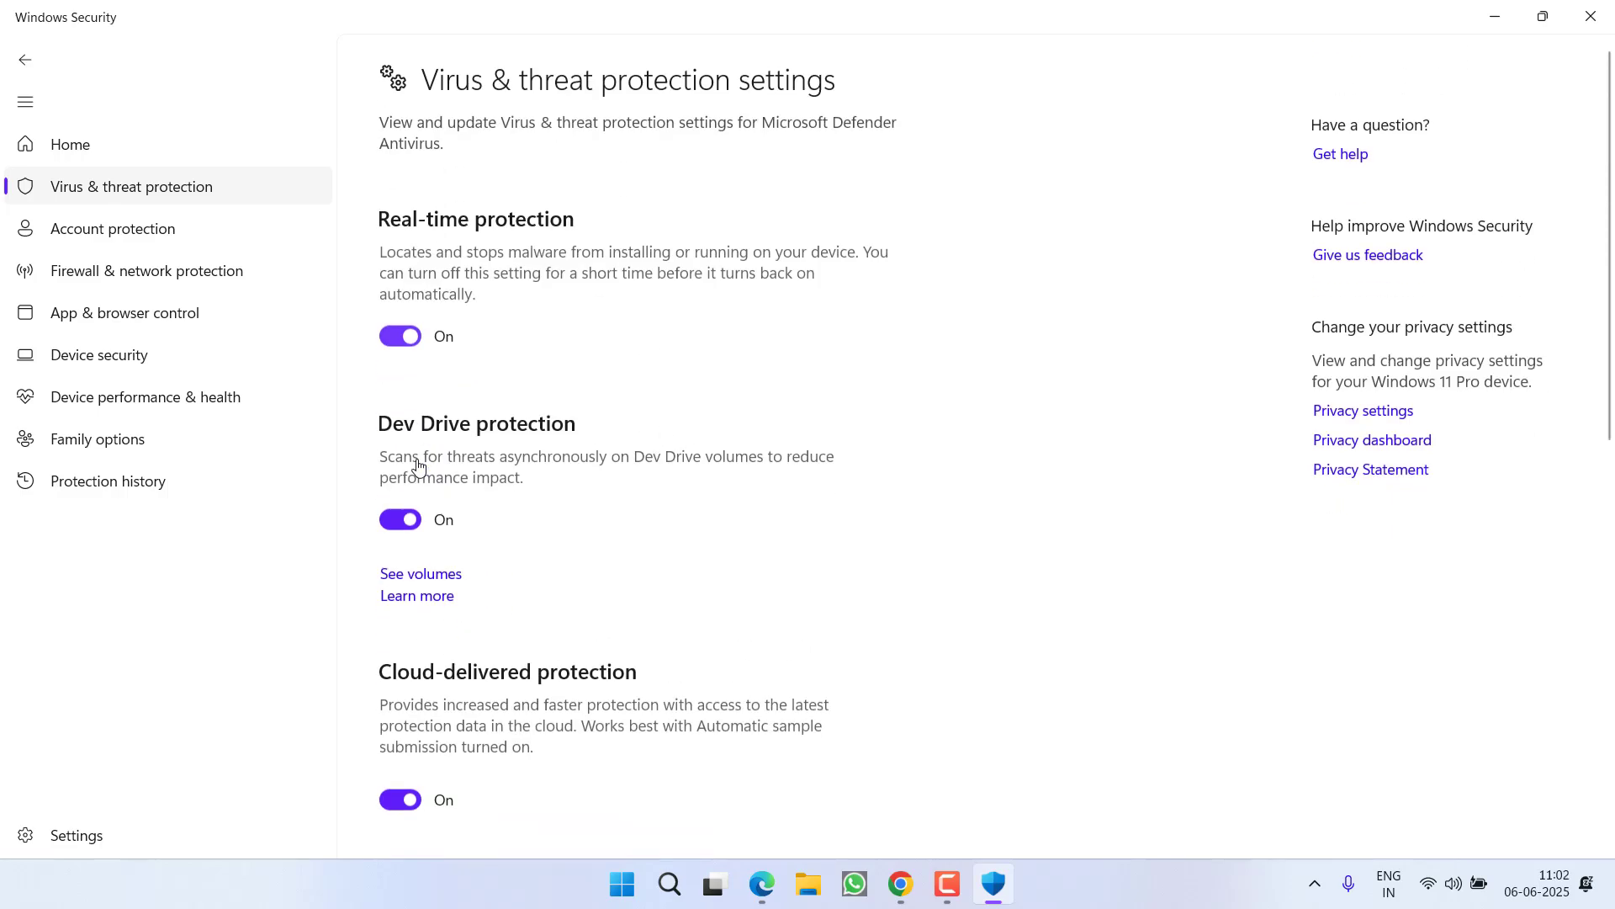
scroll(640, 448, "down", 10)
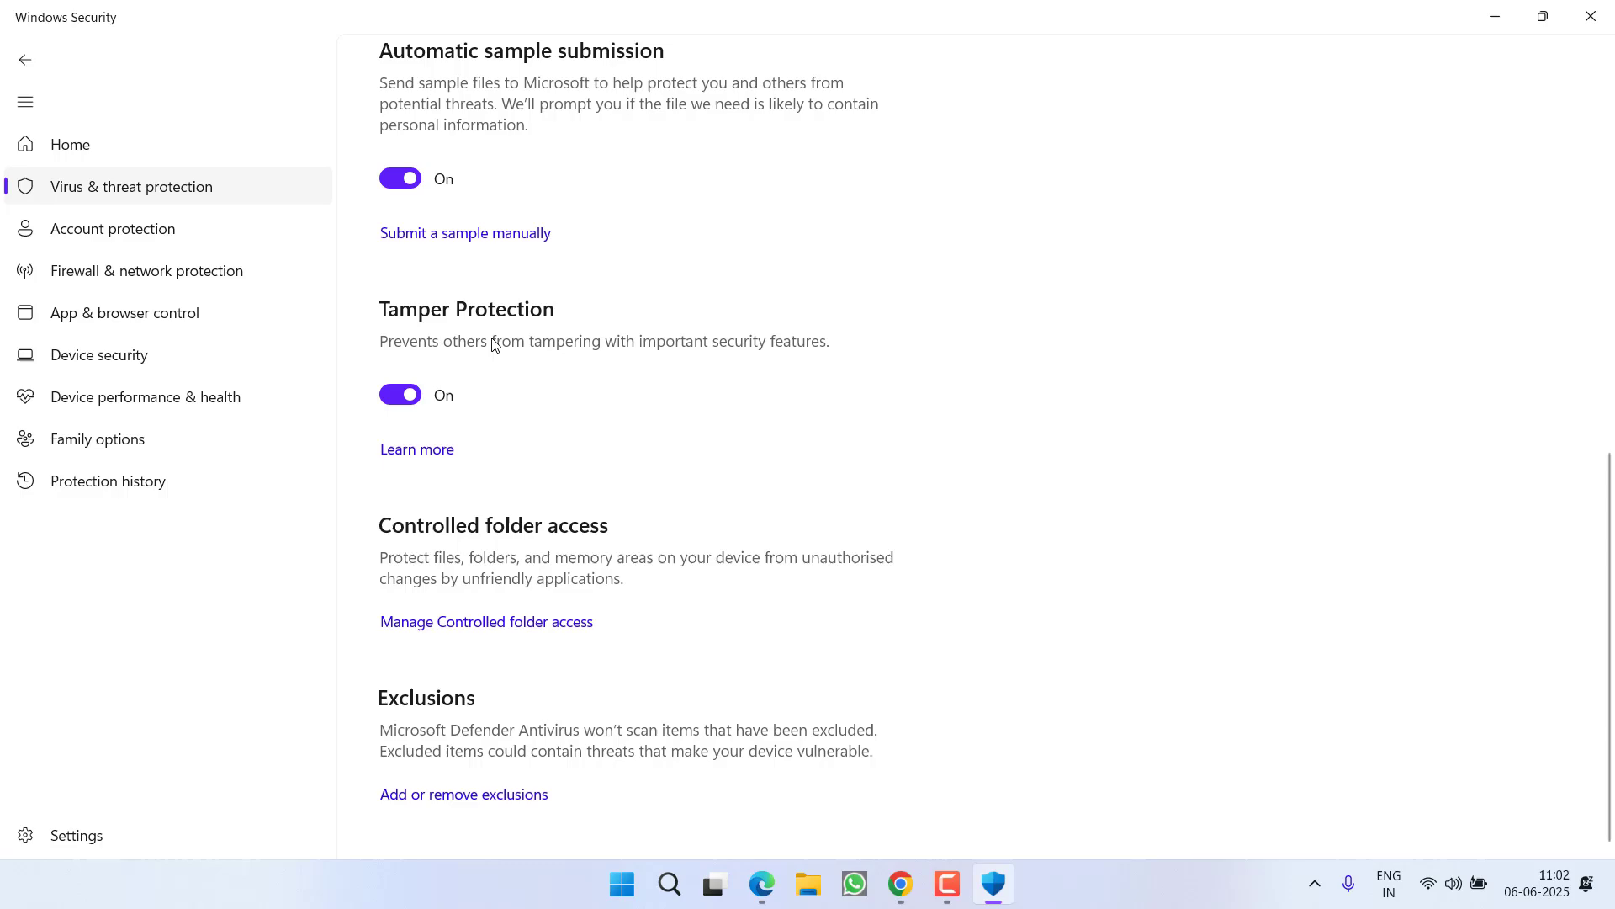
left_click(486, 795)
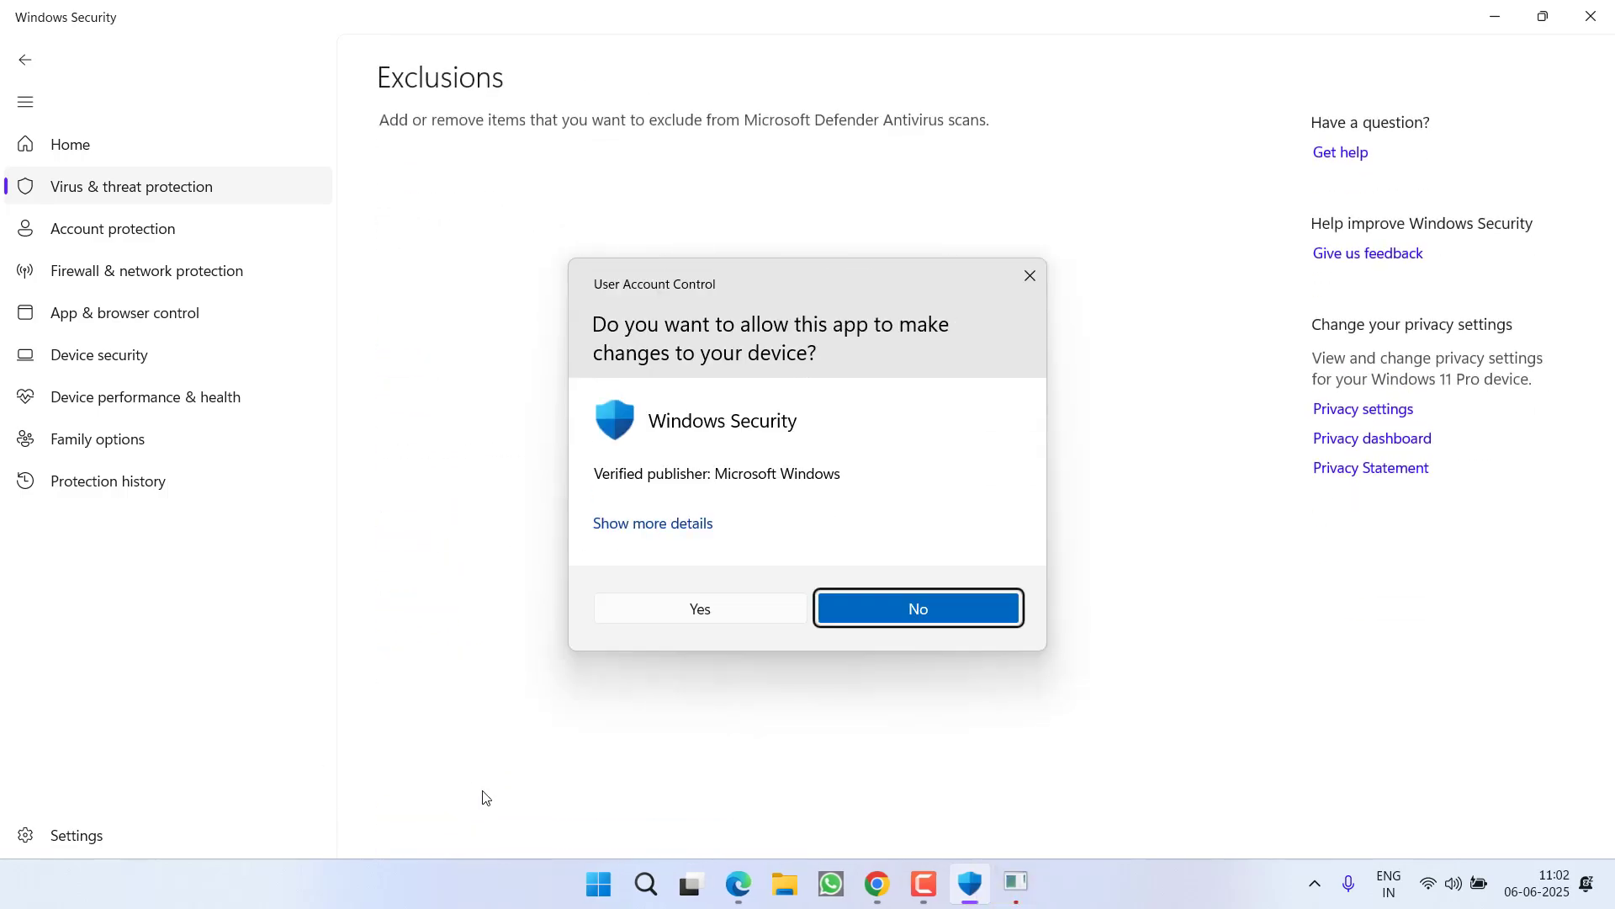
left_click(697, 607)
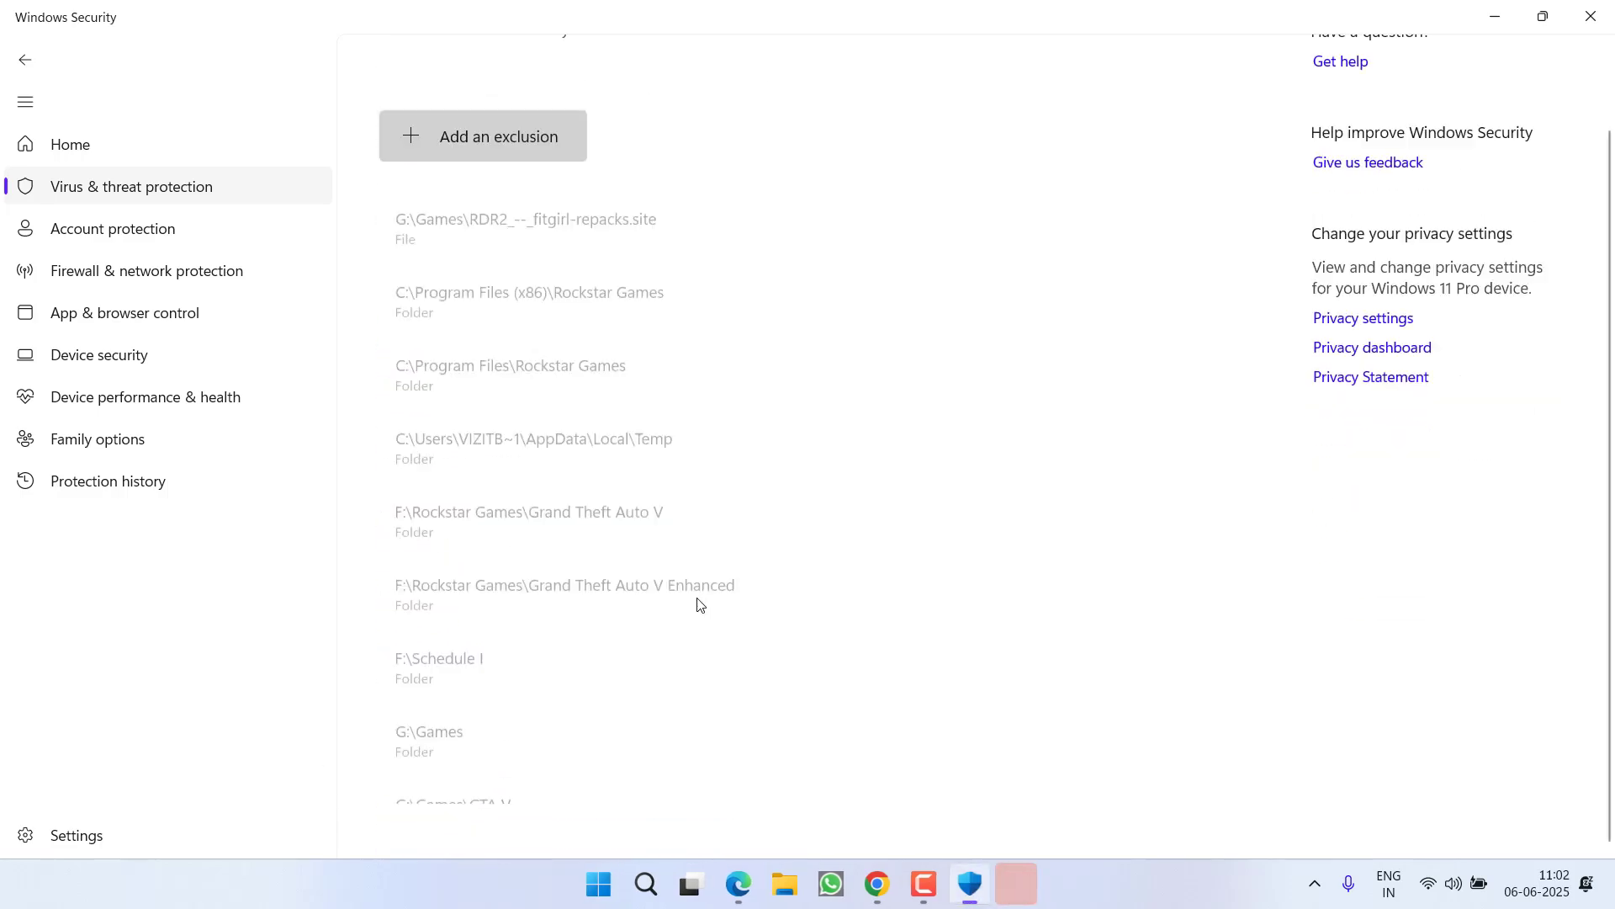
Step: Add F:\Rockstar Games\Grand Theft Auto V Enhanced as a folder exclusion and close Windows Security
left_click(480, 138)
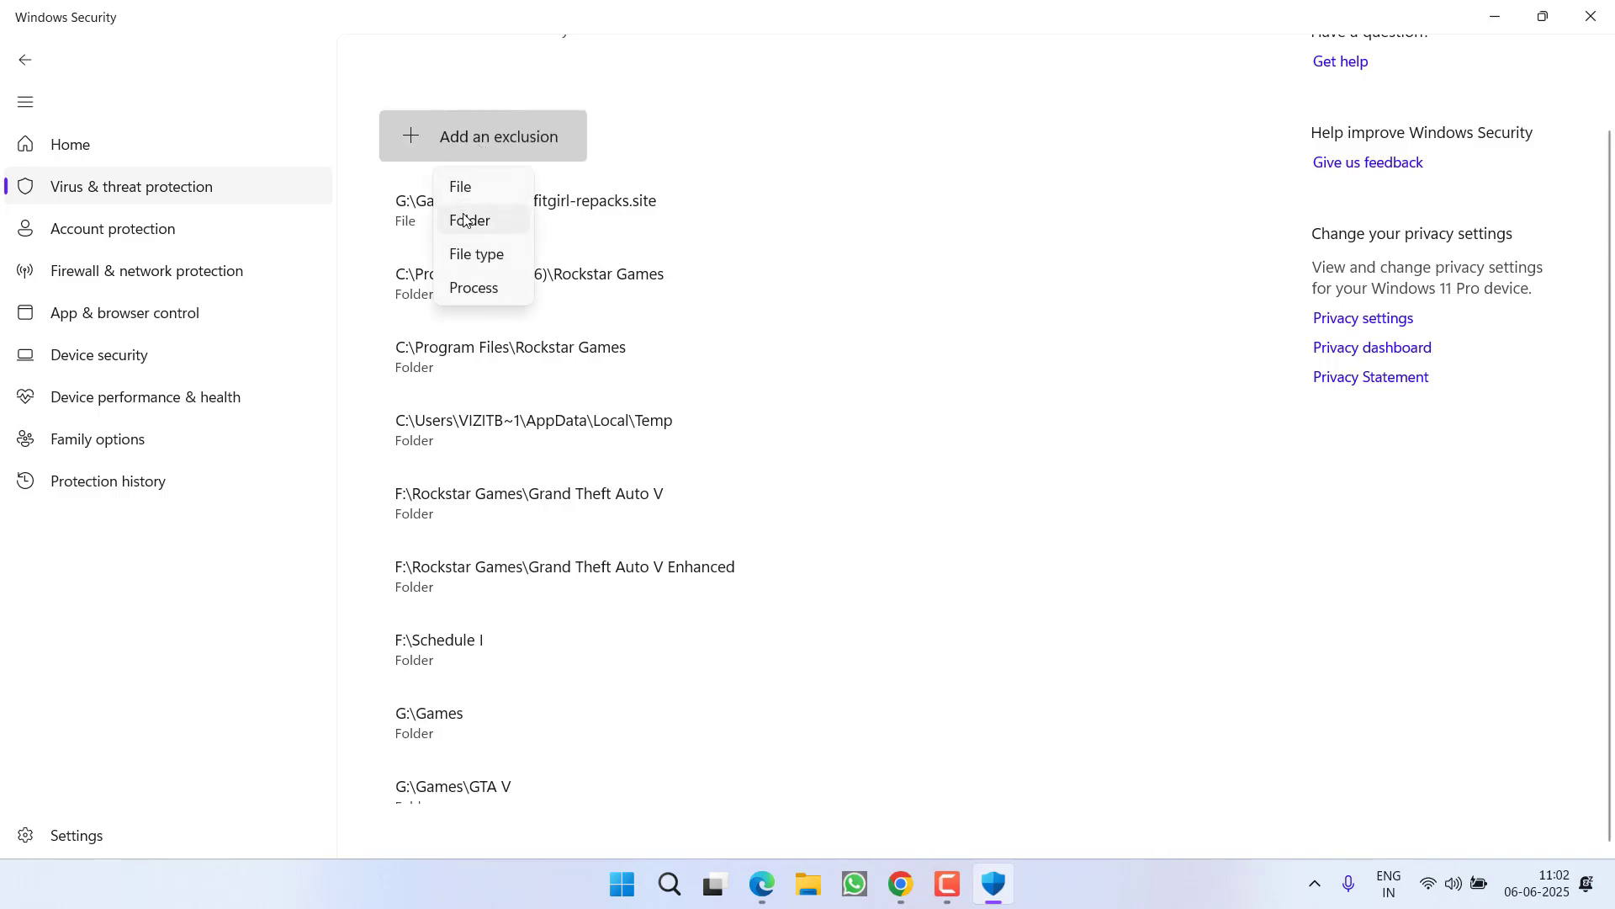
left_click(484, 229)
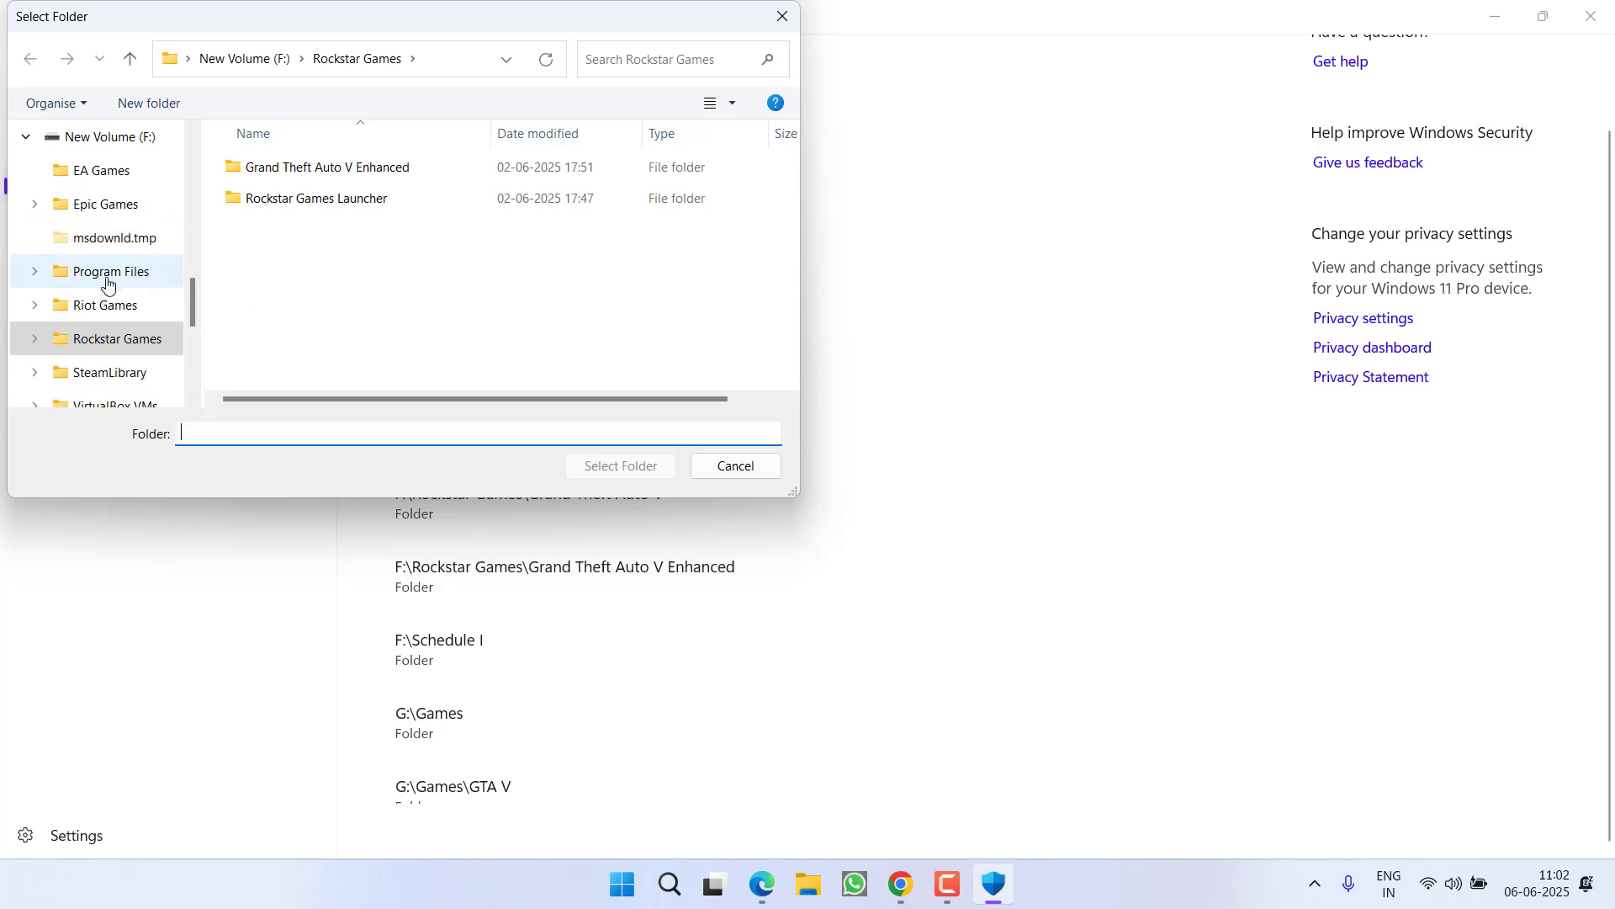
scroll(105, 292, "up", 5)
scroll(51, 303, "down", 3)
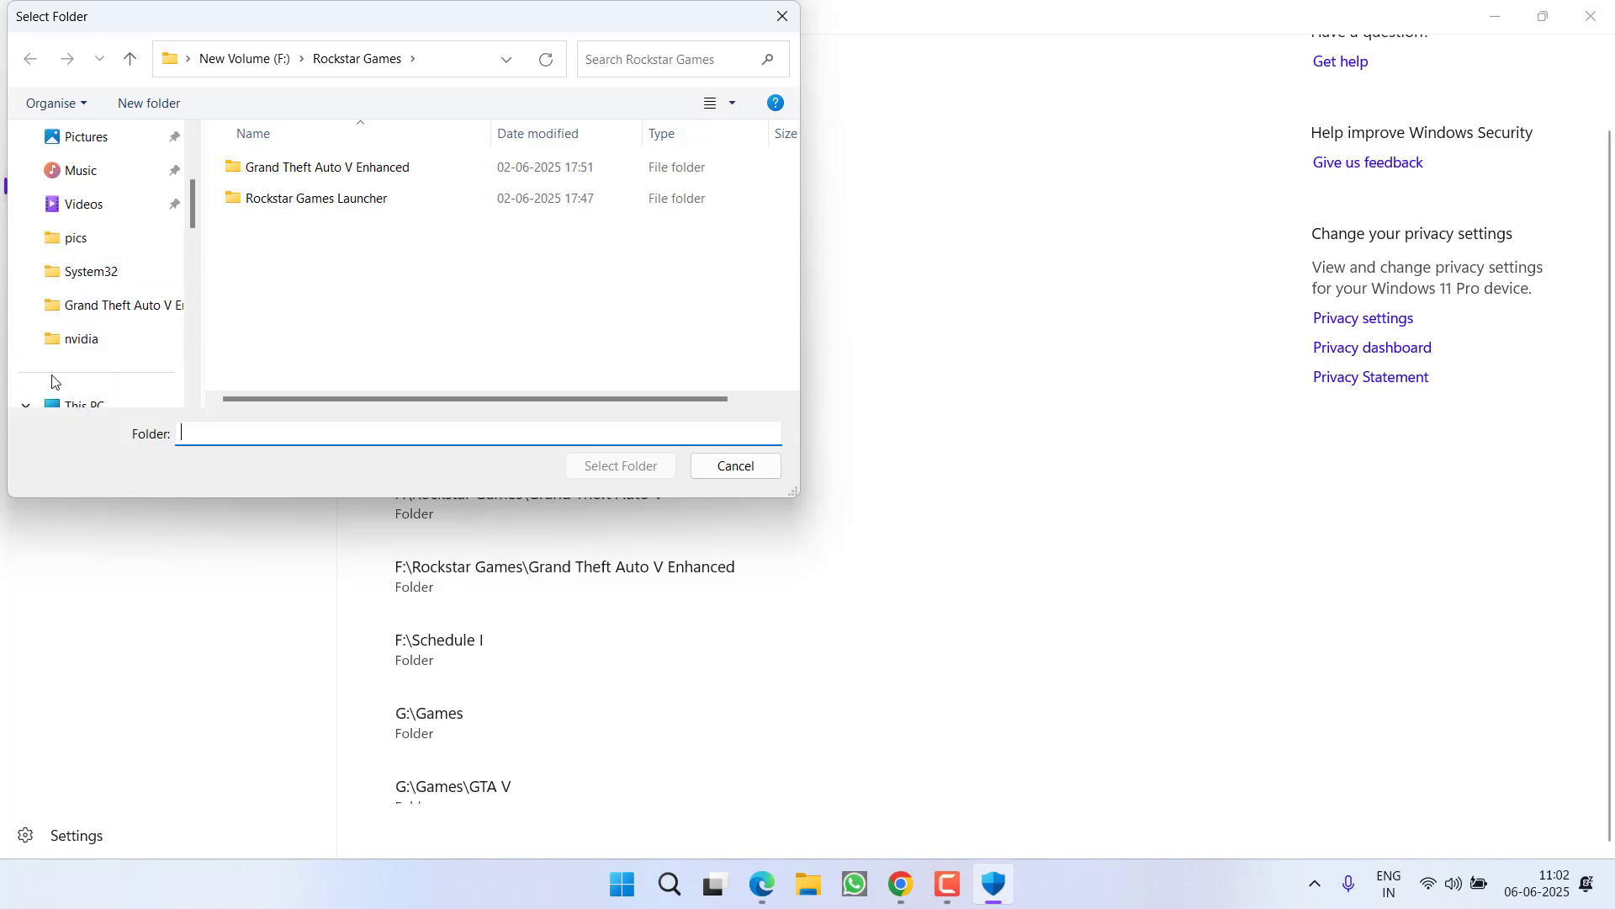
left_click(66, 402)
double_click(677, 244)
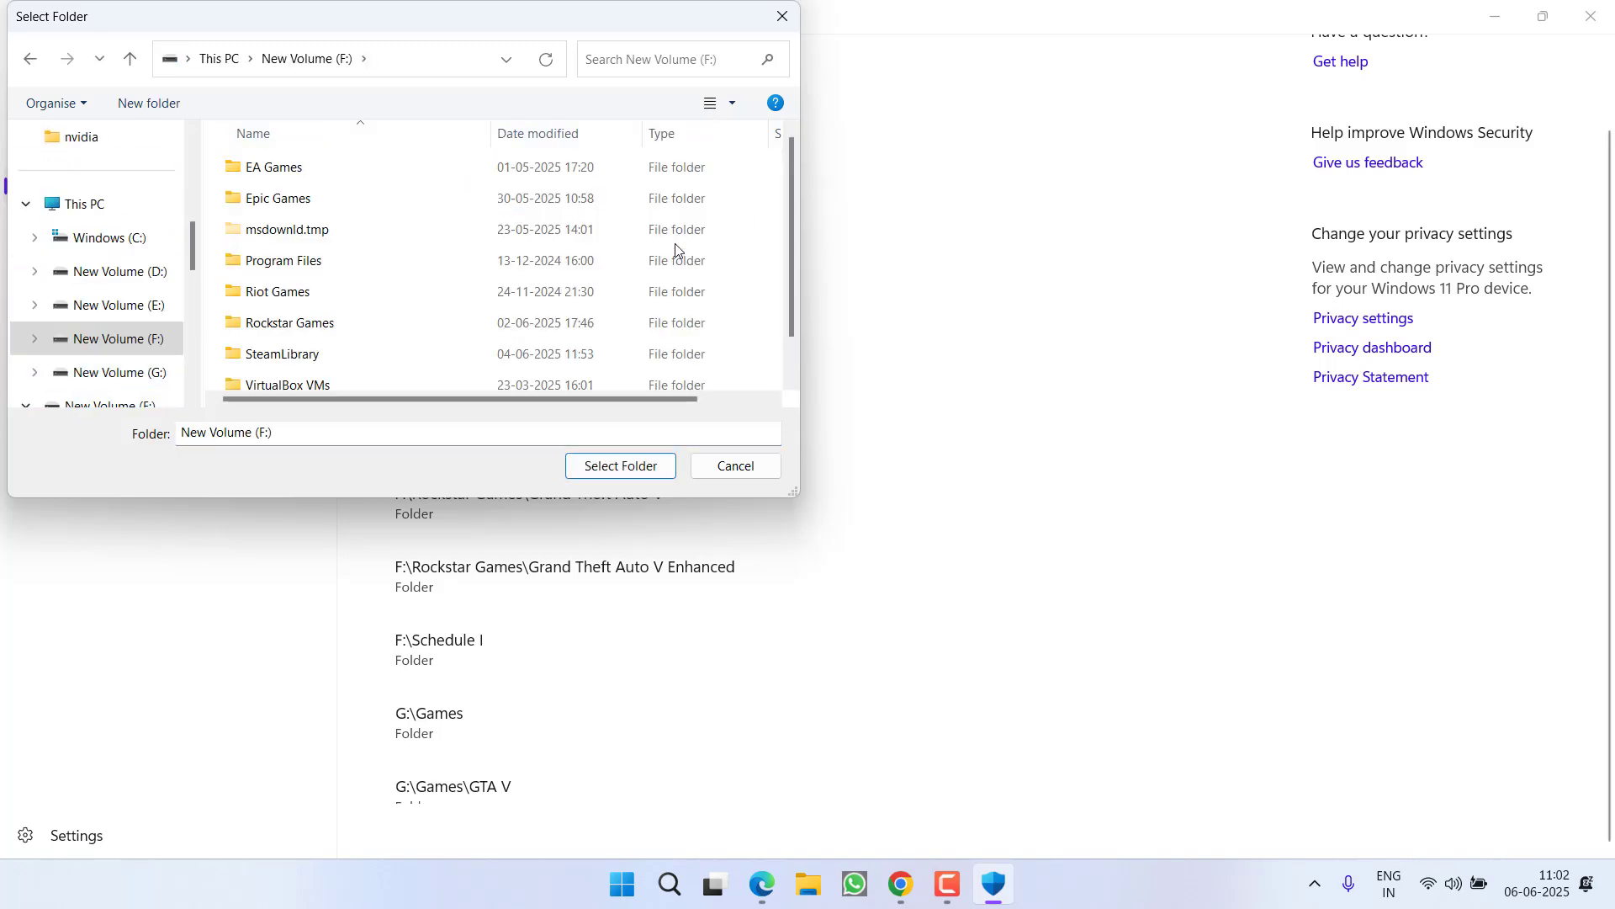
double_click(289, 323)
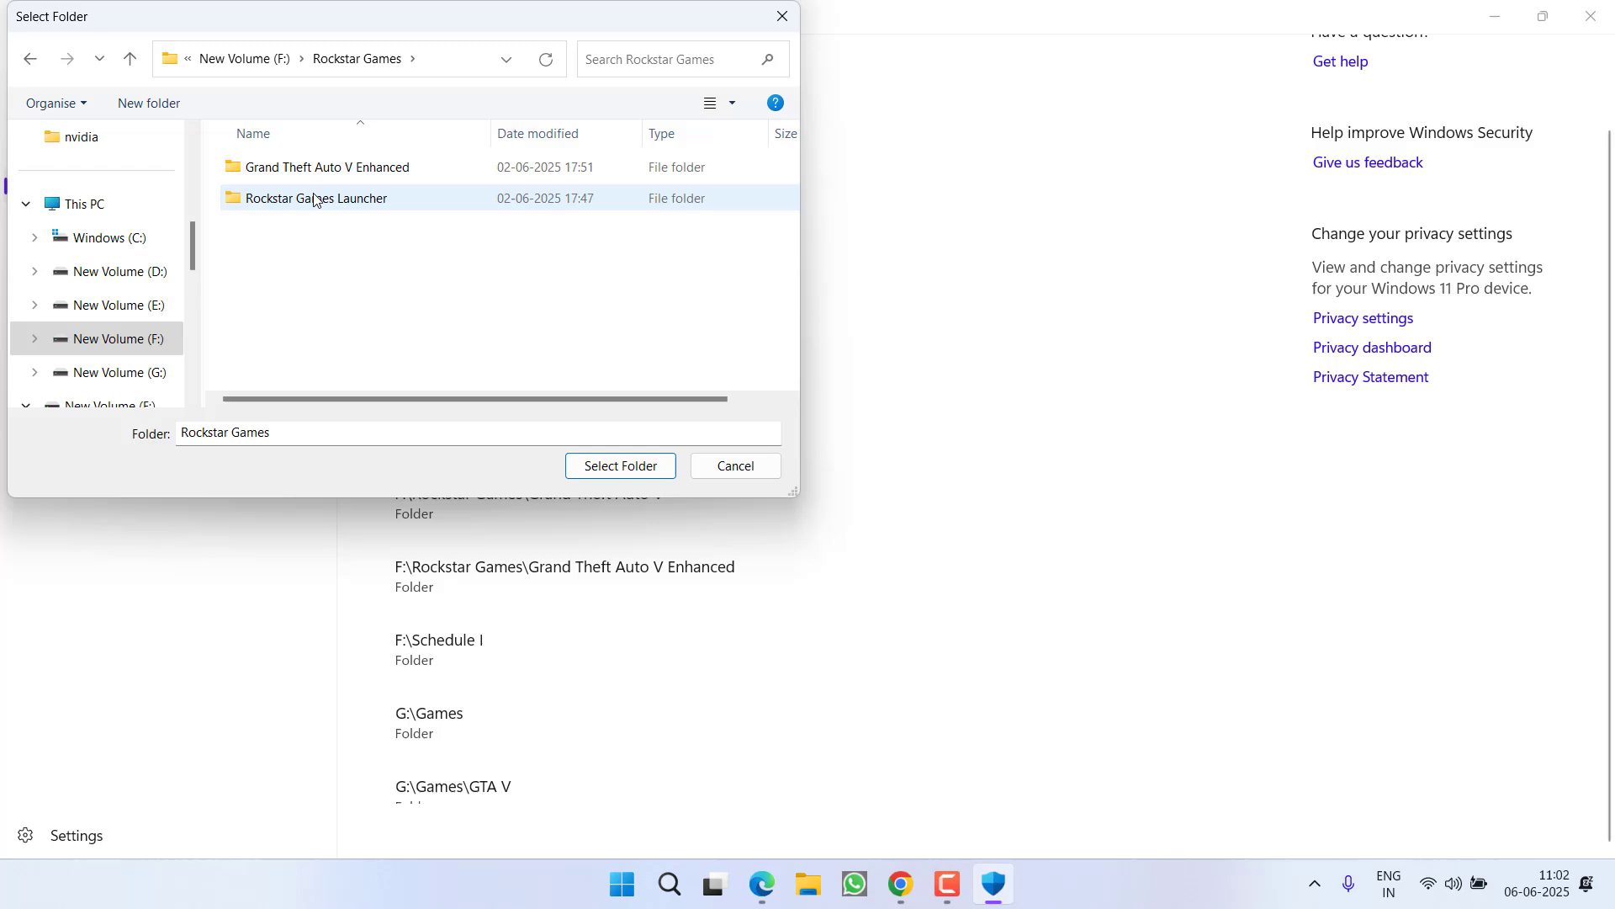
left_click(335, 166)
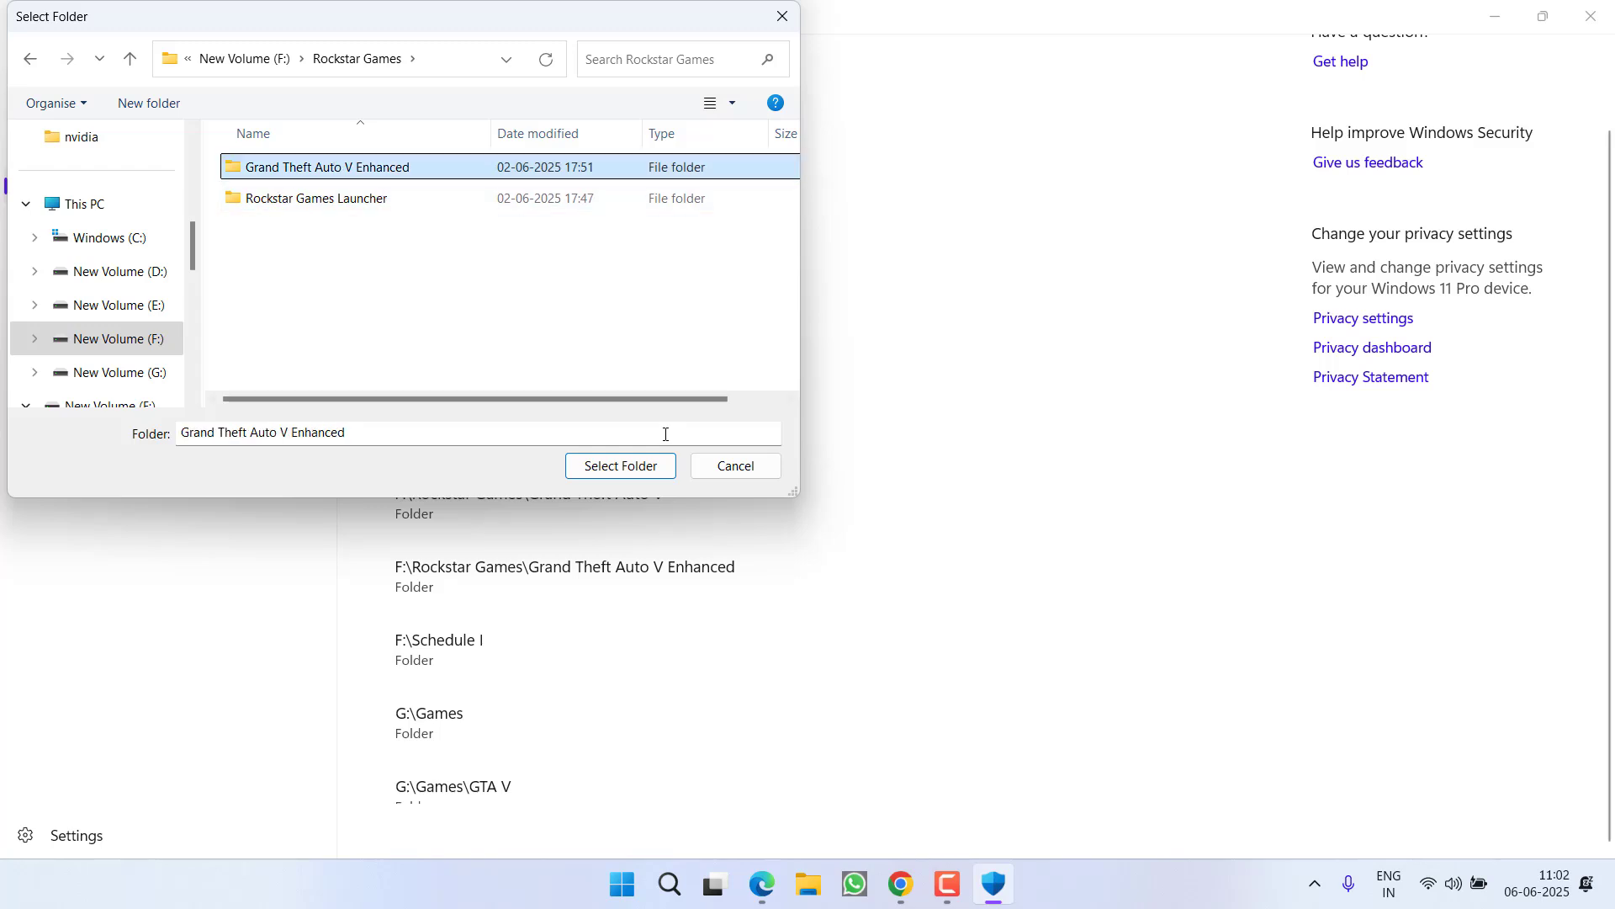
left_click(604, 471)
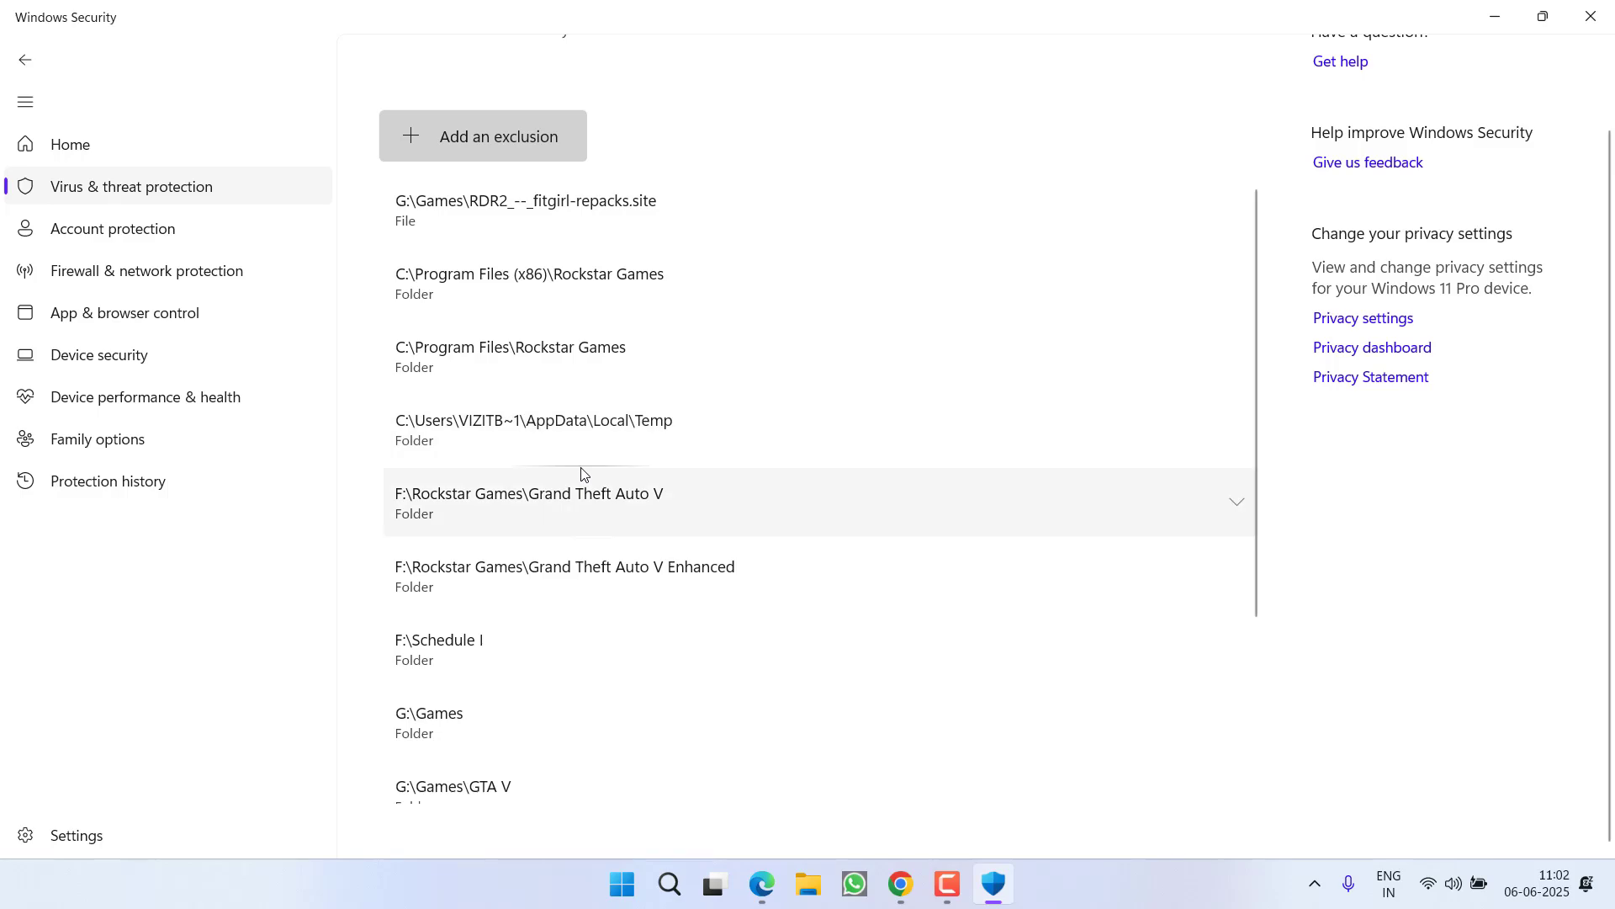
left_click(1591, 16)
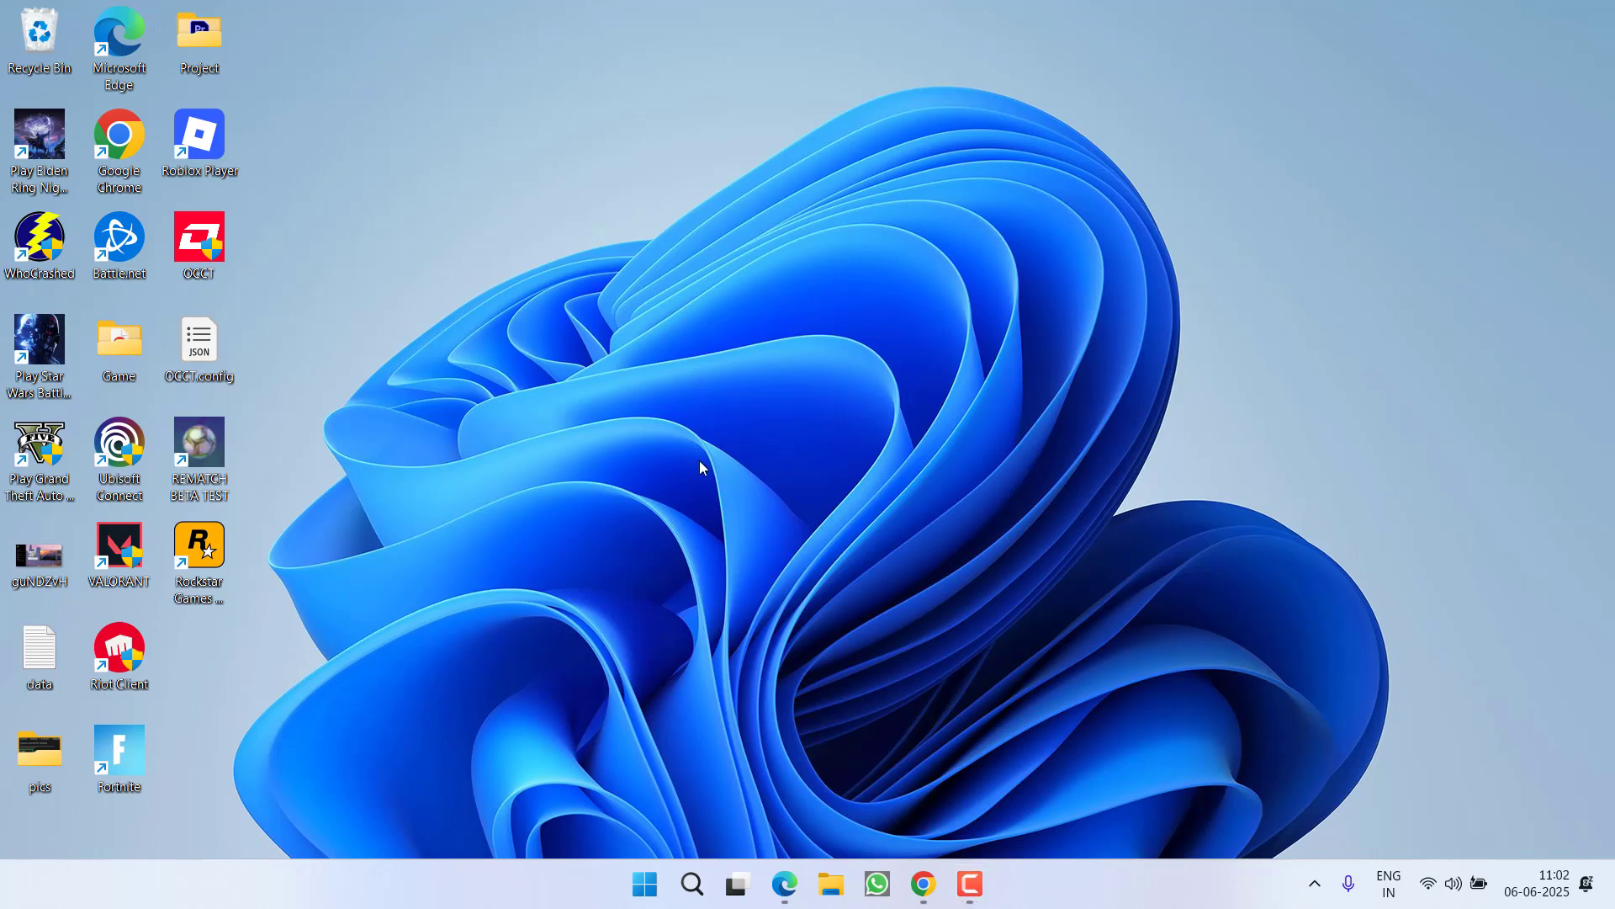
Step: Browse File Explorer to C:\Program Files\Rockstar Games\Social Club
key("super+e")
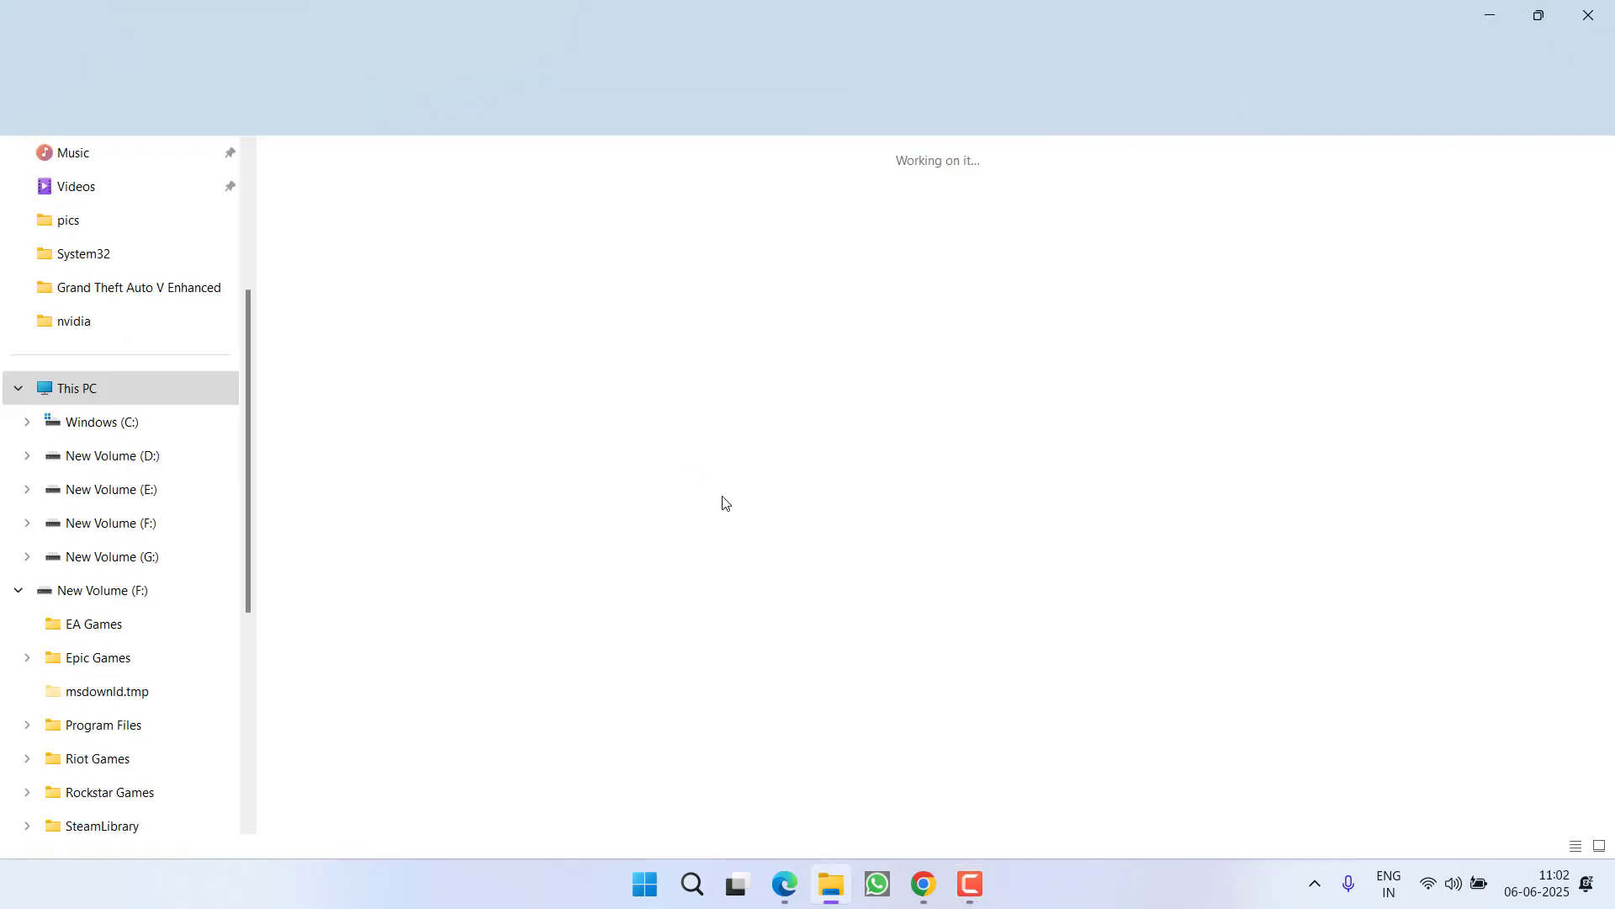
double_click(368, 218)
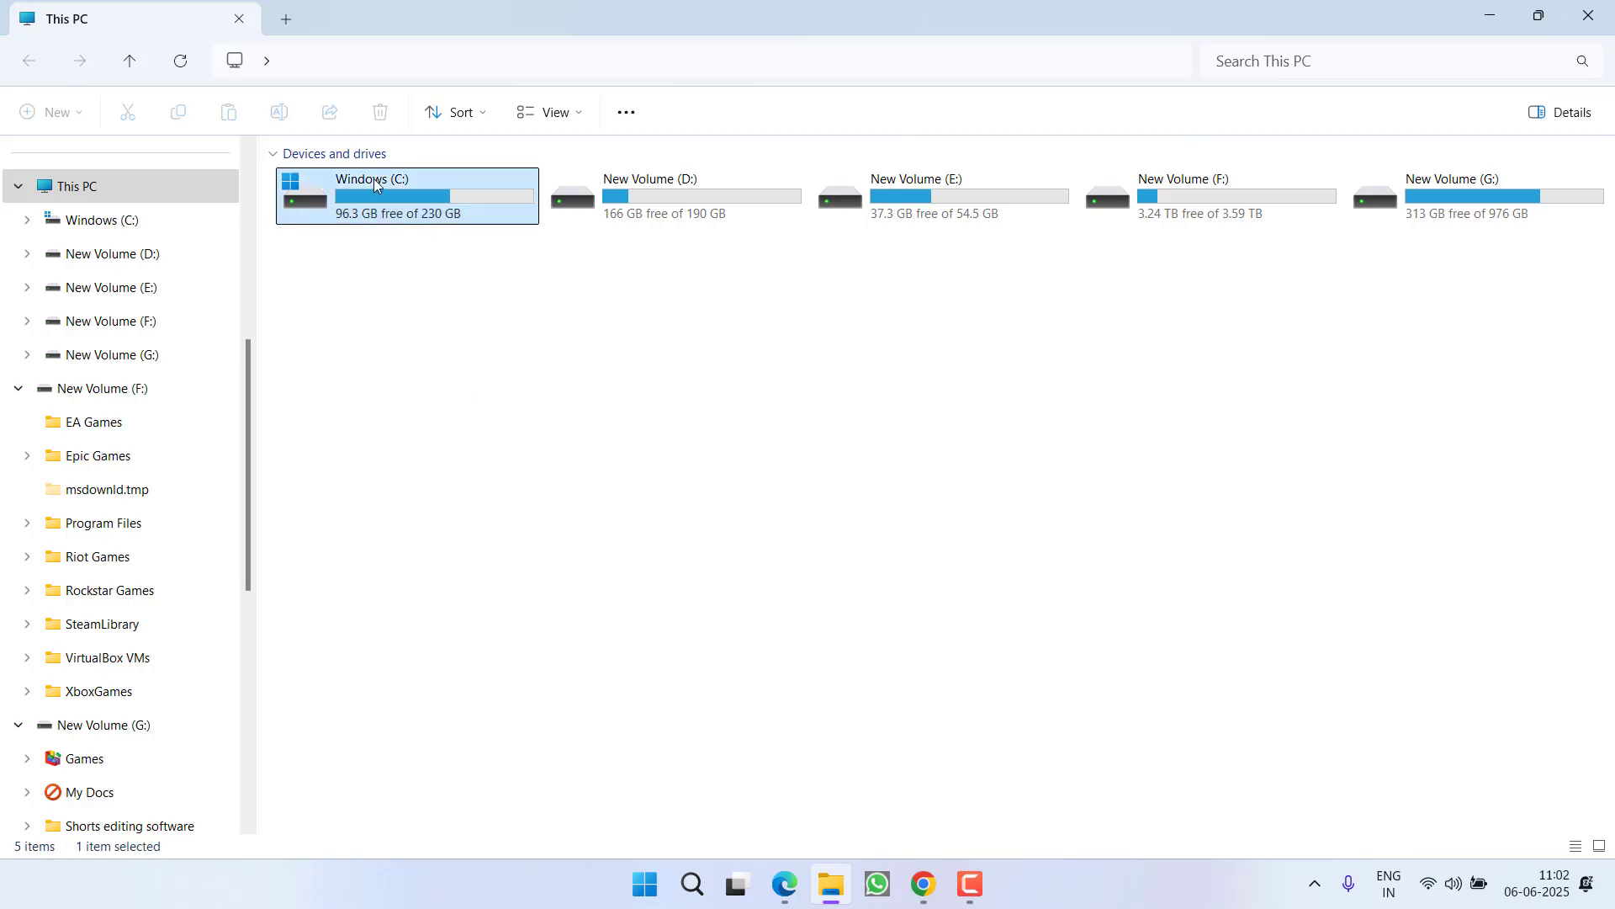
key("p")
double_click(345, 618)
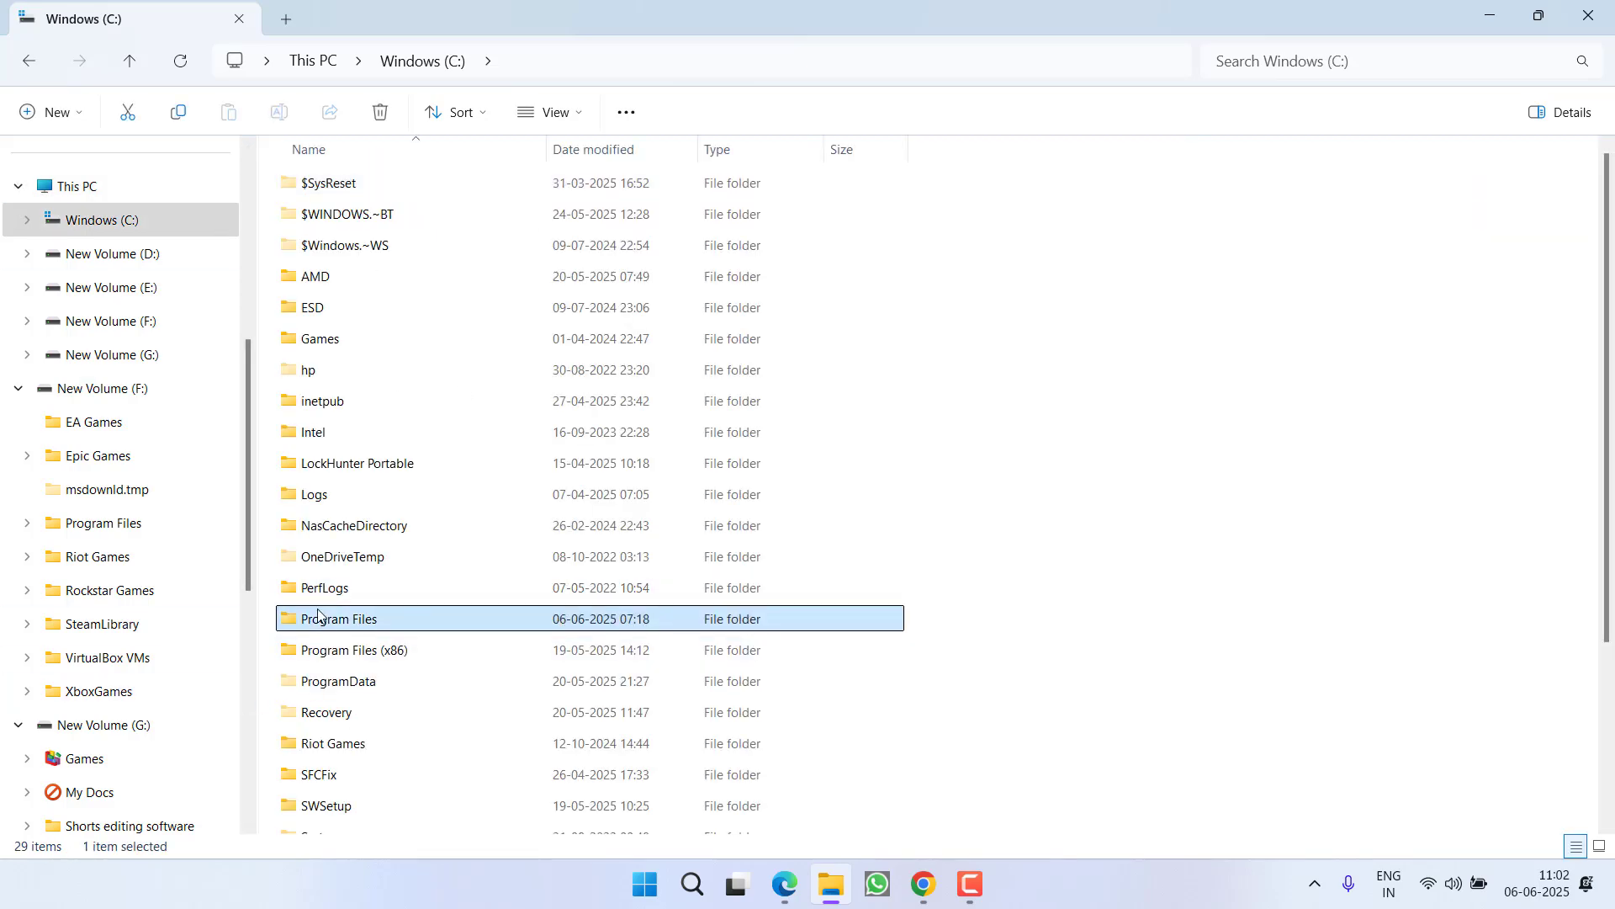
left_click(296, 496)
key("r")
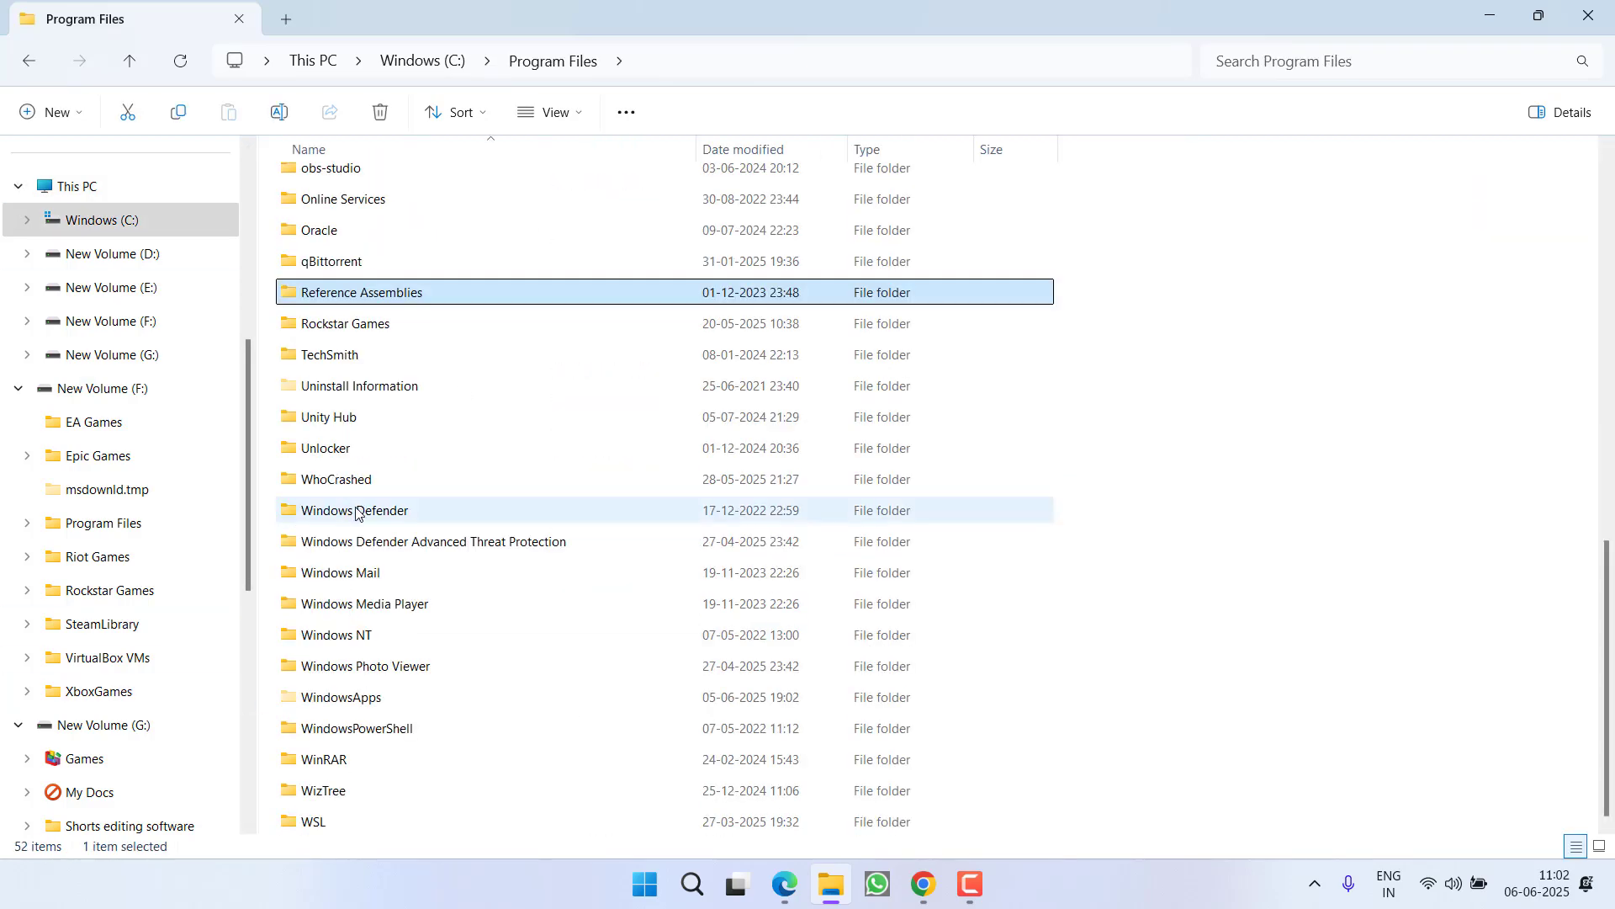
double_click(357, 323)
left_click(389, 216)
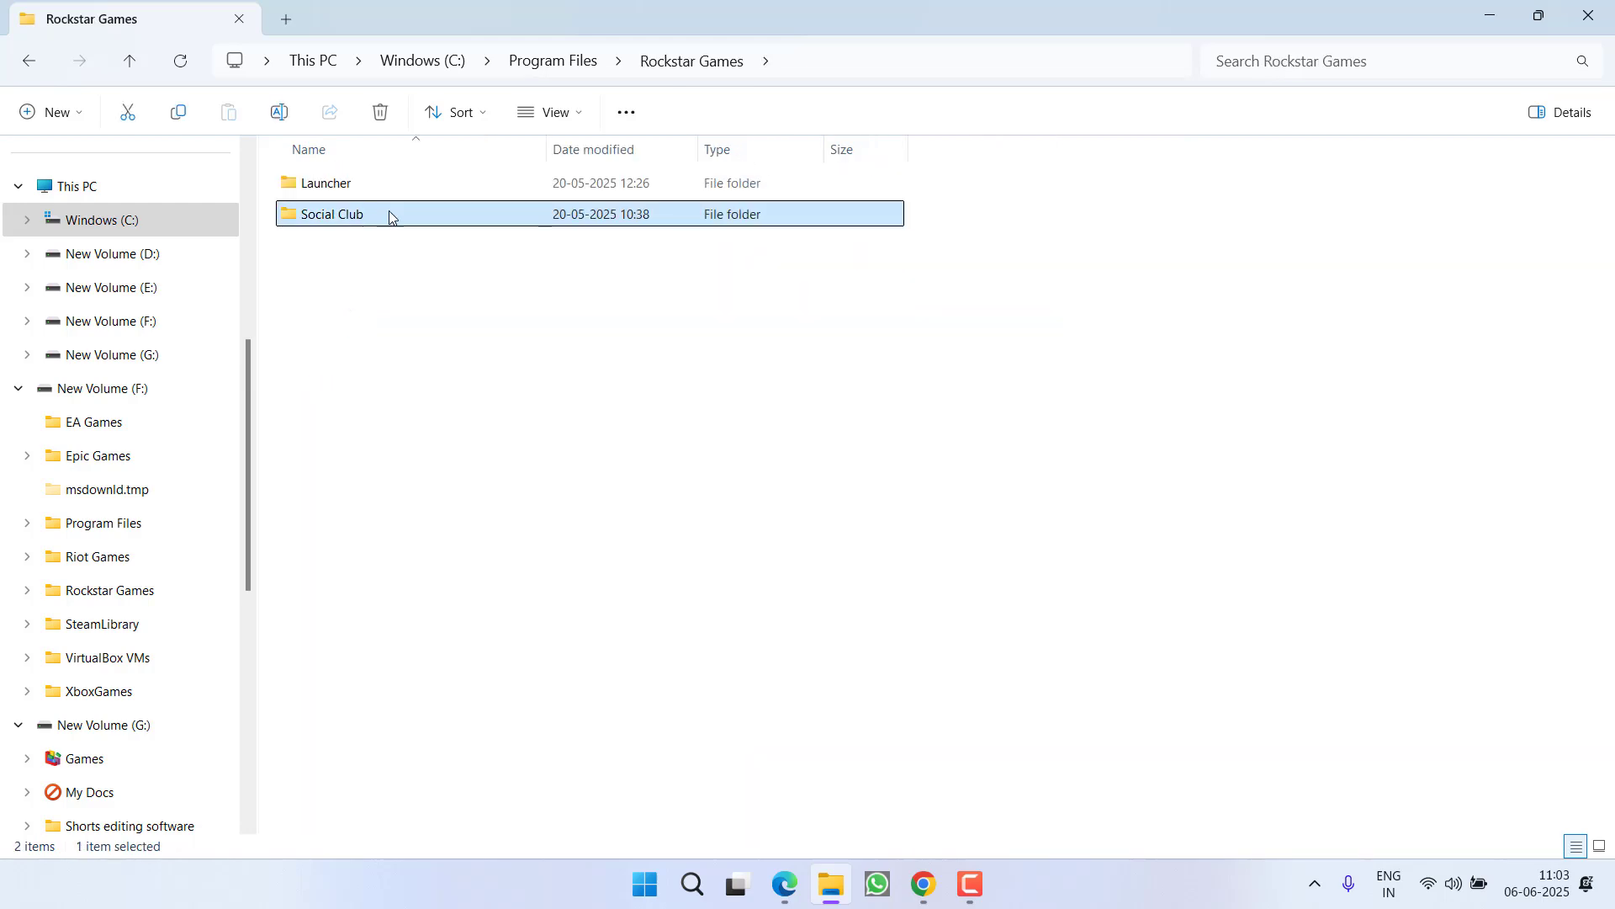
double_click(334, 223)
Step: Copy socialclub.dll and open a second Explorer window at This PC
left_click(349, 432)
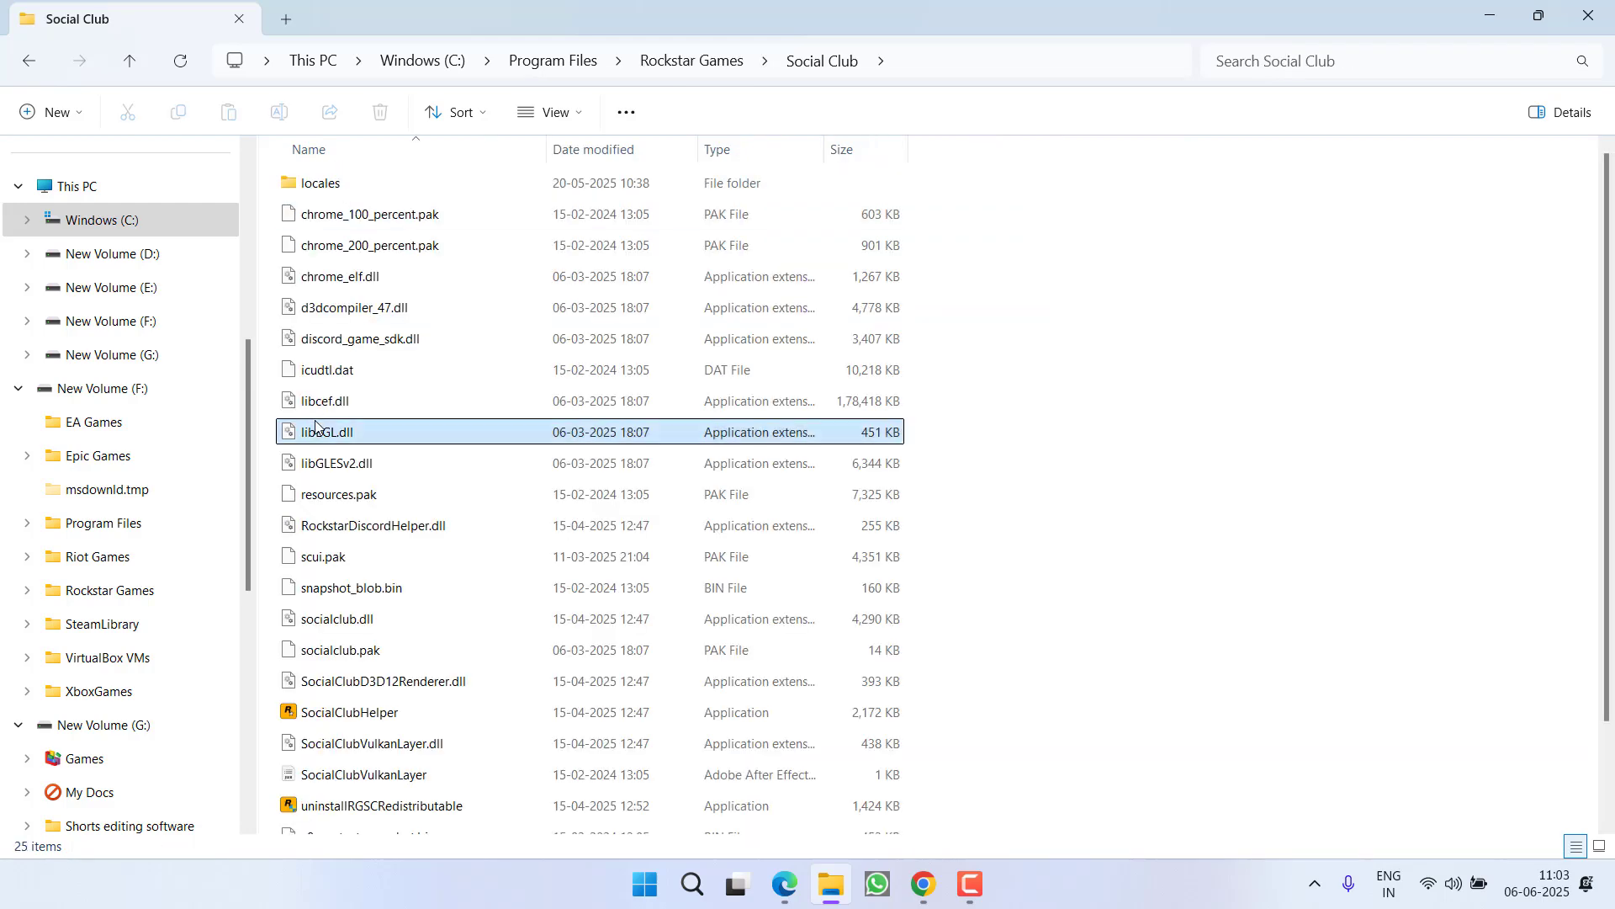
key("s")
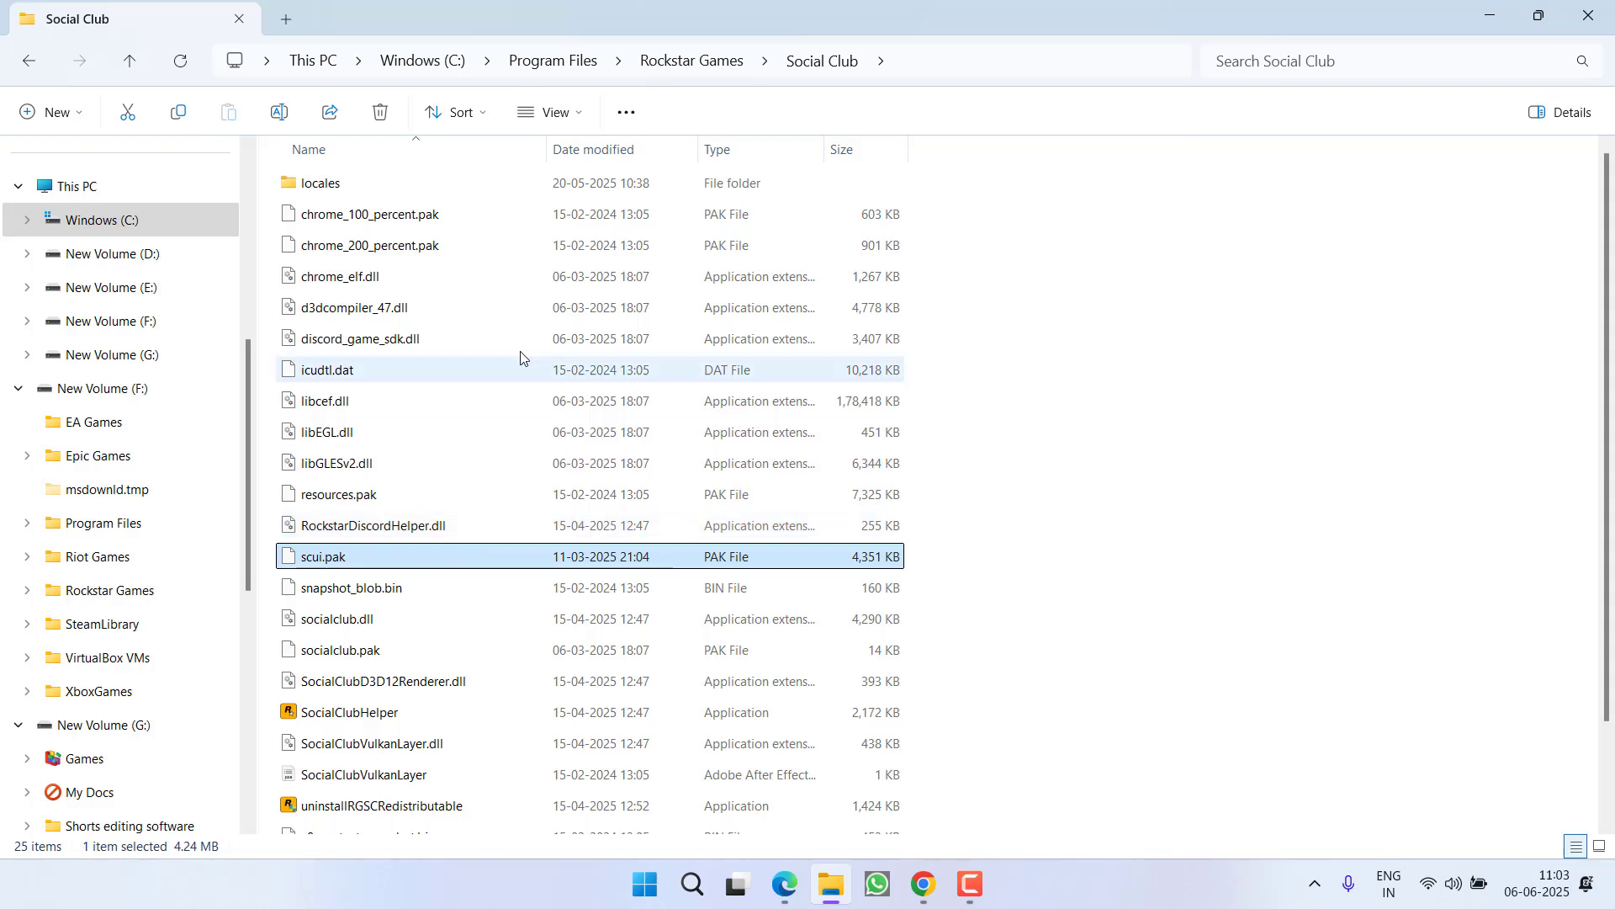
left_click(307, 620)
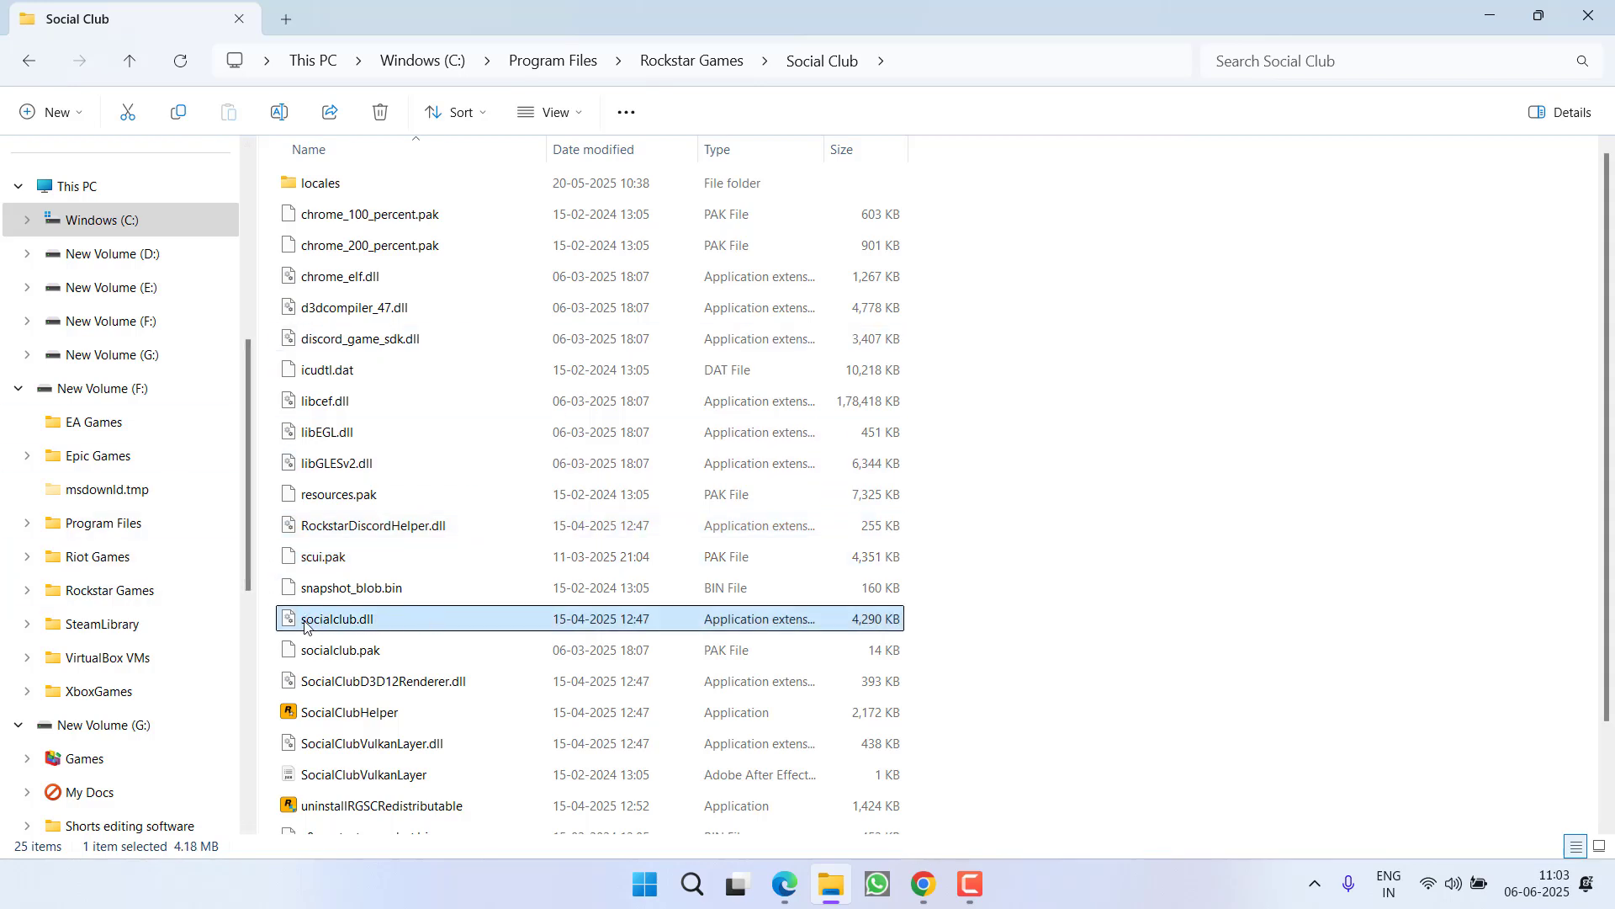
right_click(305, 623)
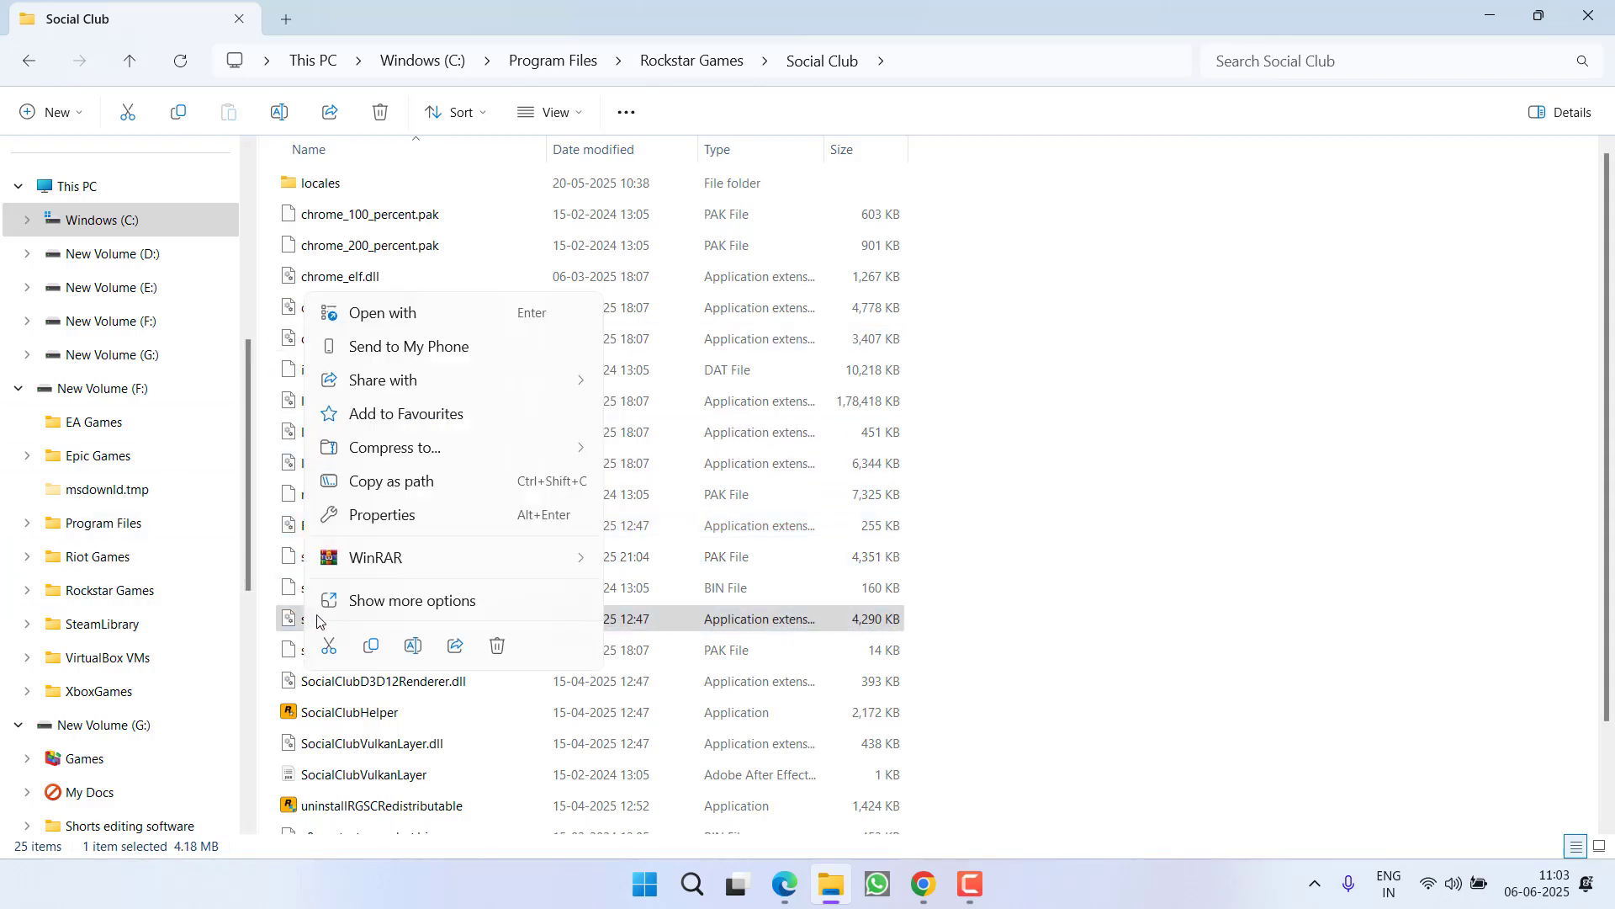
left_click(371, 646)
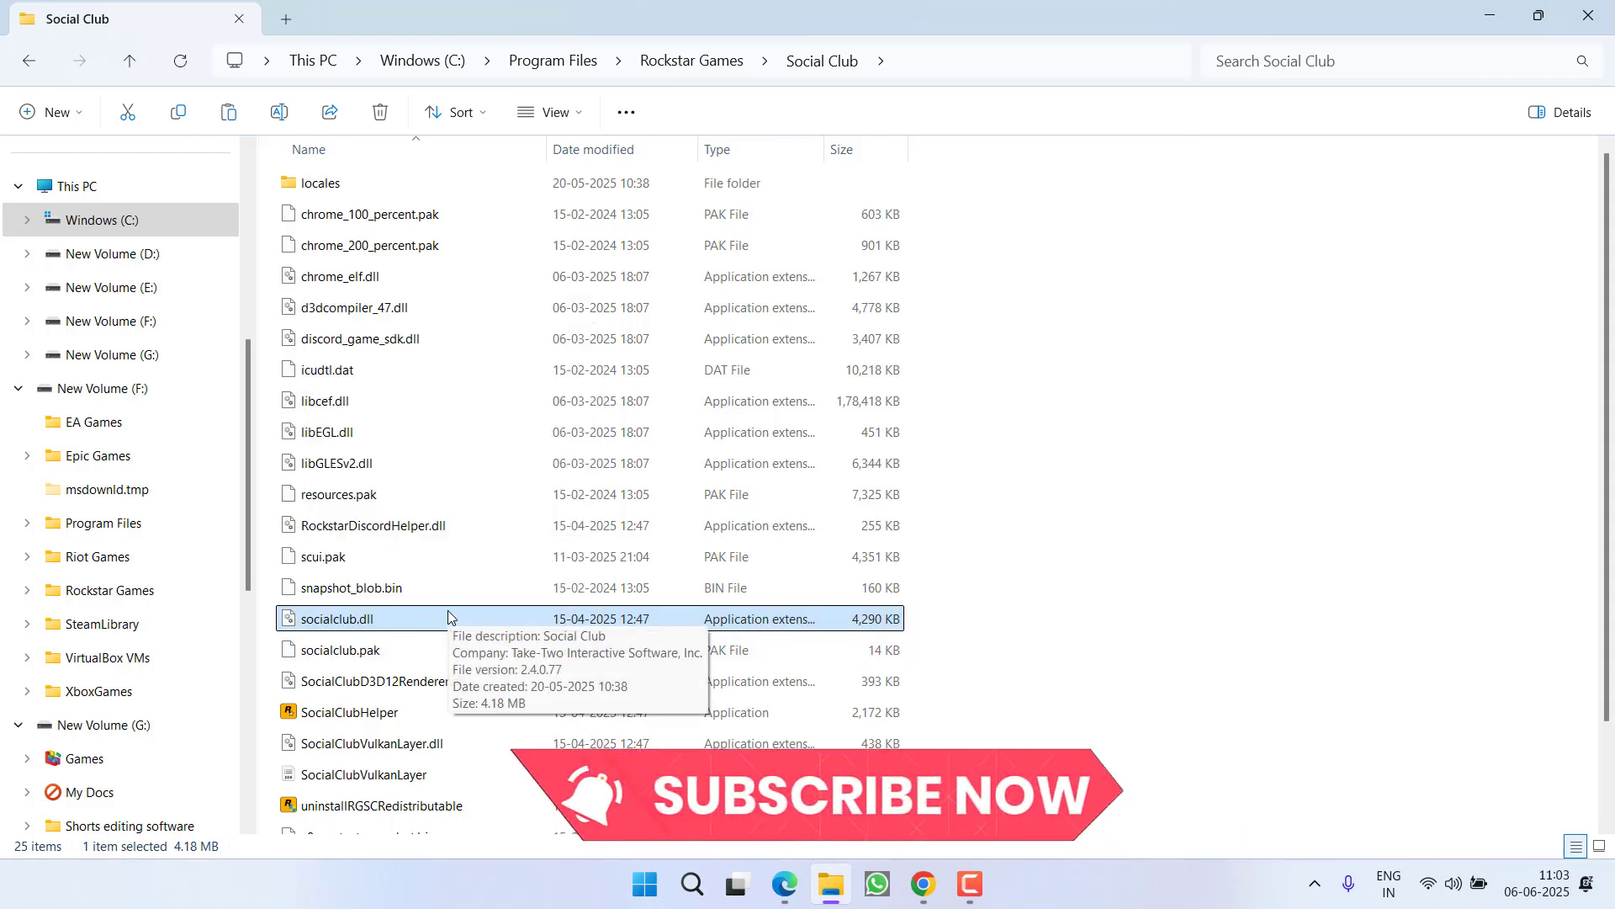
key("super+e")
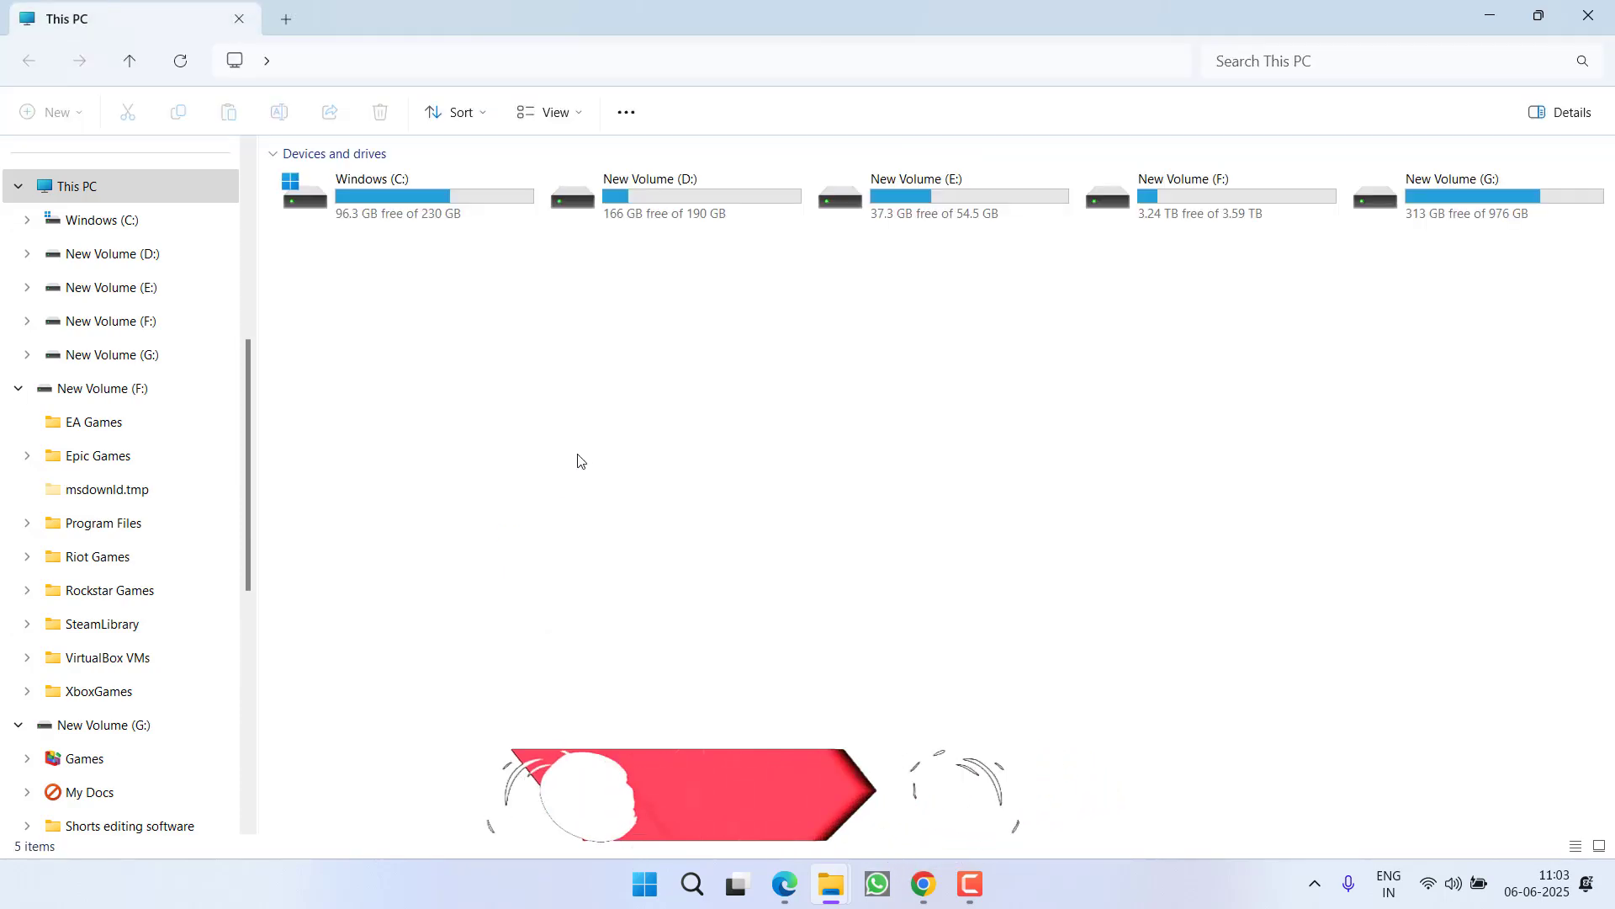
Step: Paste socialclub.dll into F:\Rockstar Games\Grand Theft Auto V Enhanced
double_click(1174, 204)
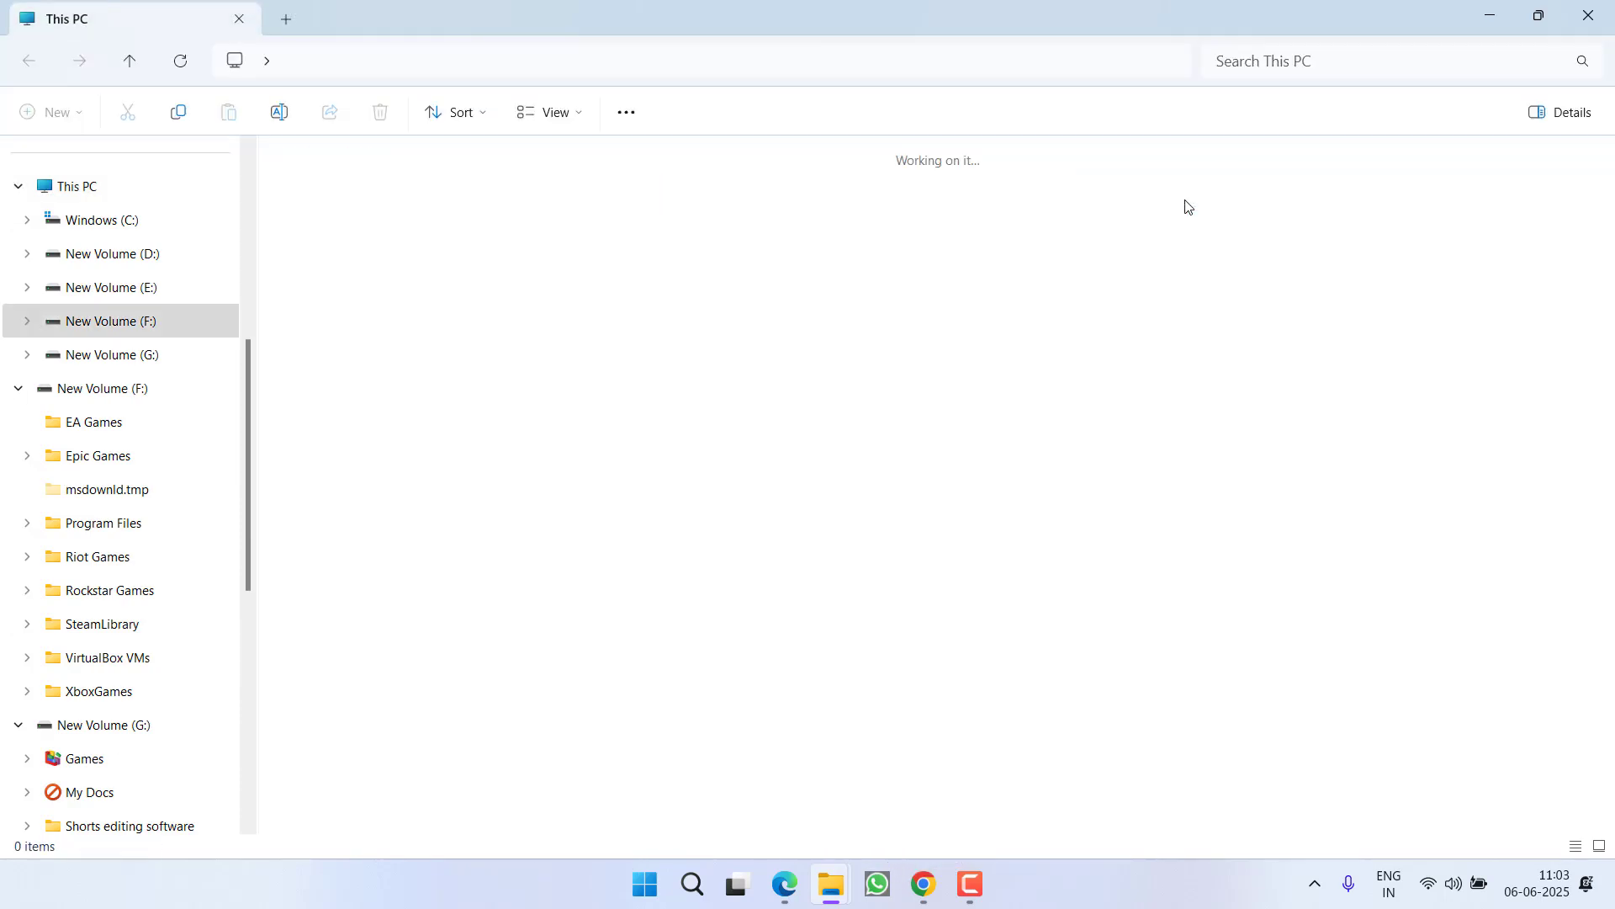
double_click(732, 184)
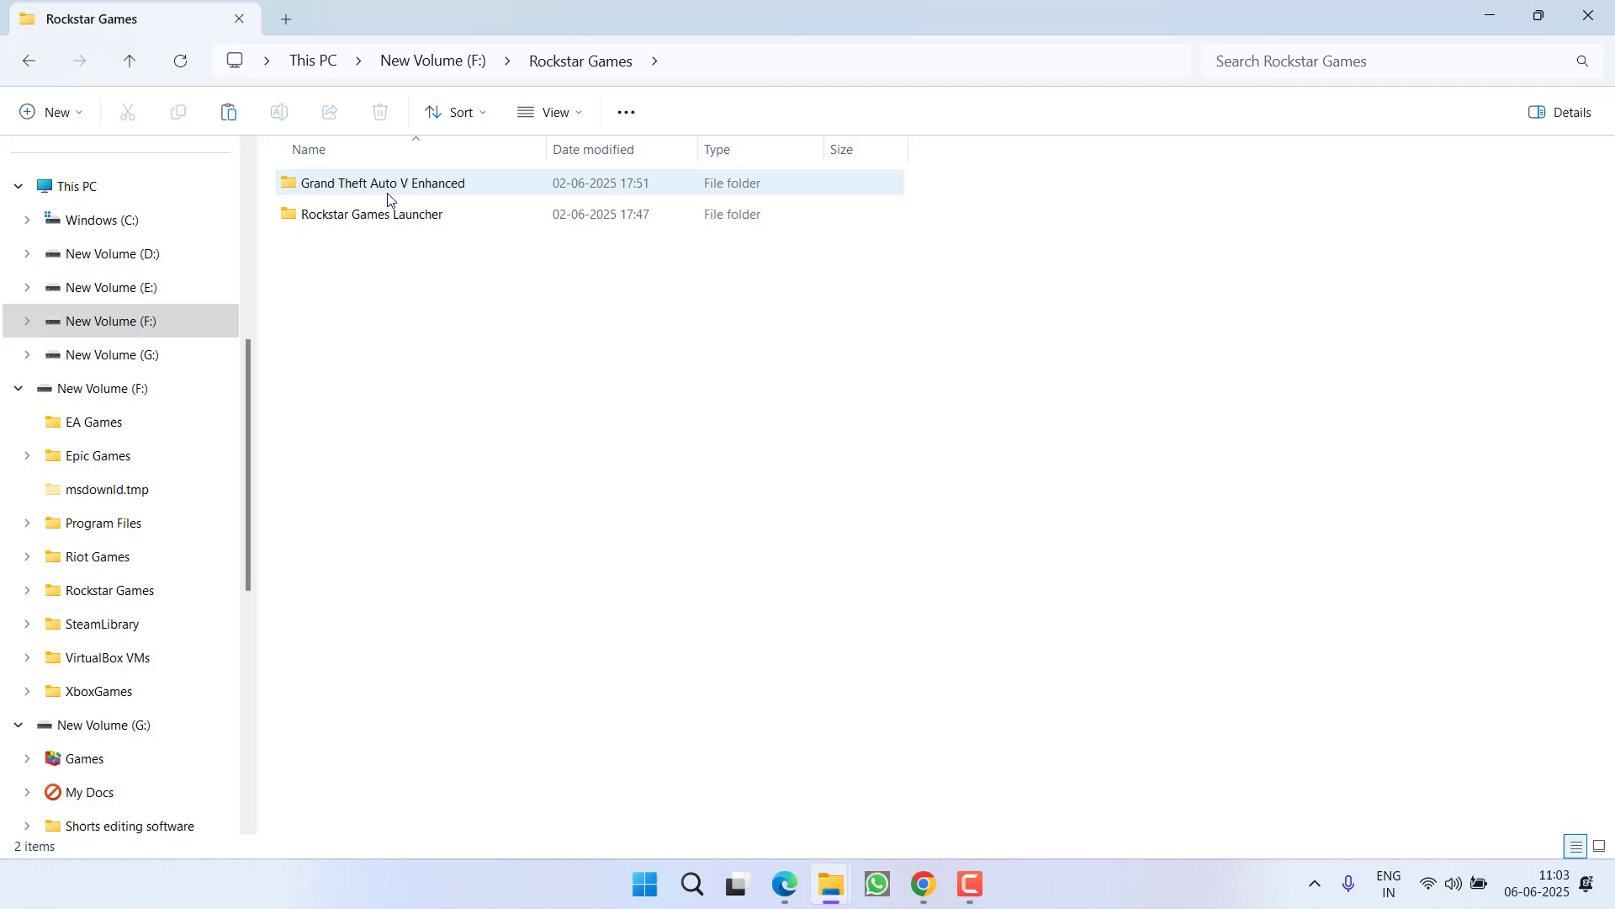
double_click(387, 196)
left_click(388, 192)
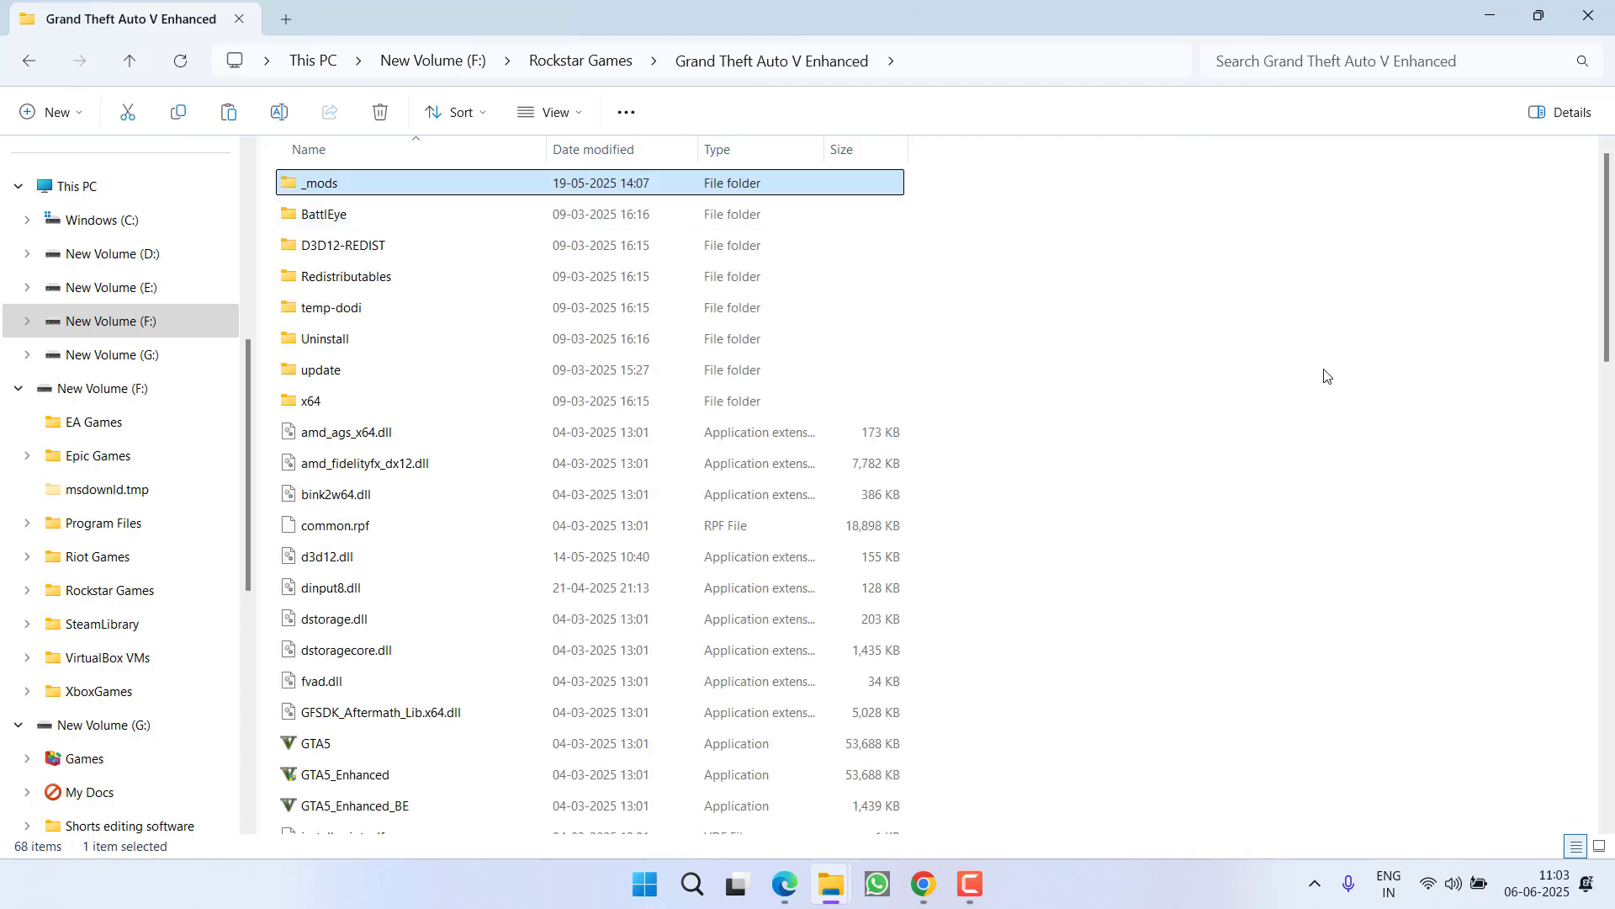
right_click(1348, 202)
left_click(1093, 222)
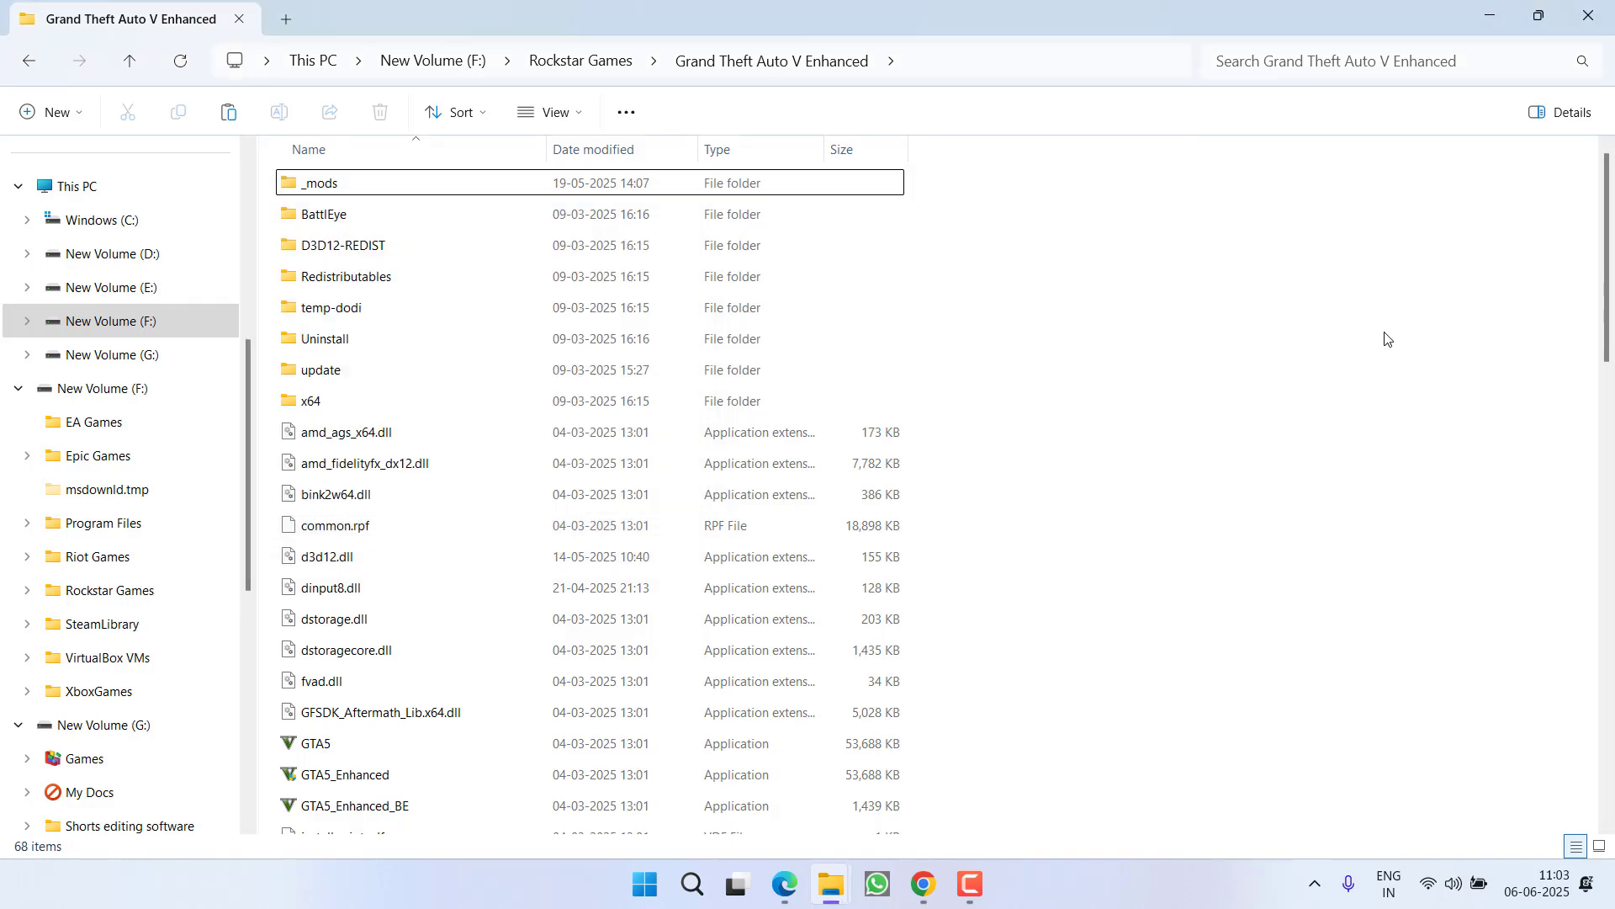
Step: Switch back to the Social Club folder window and check socialclub.dll there
key("alt+Tab")
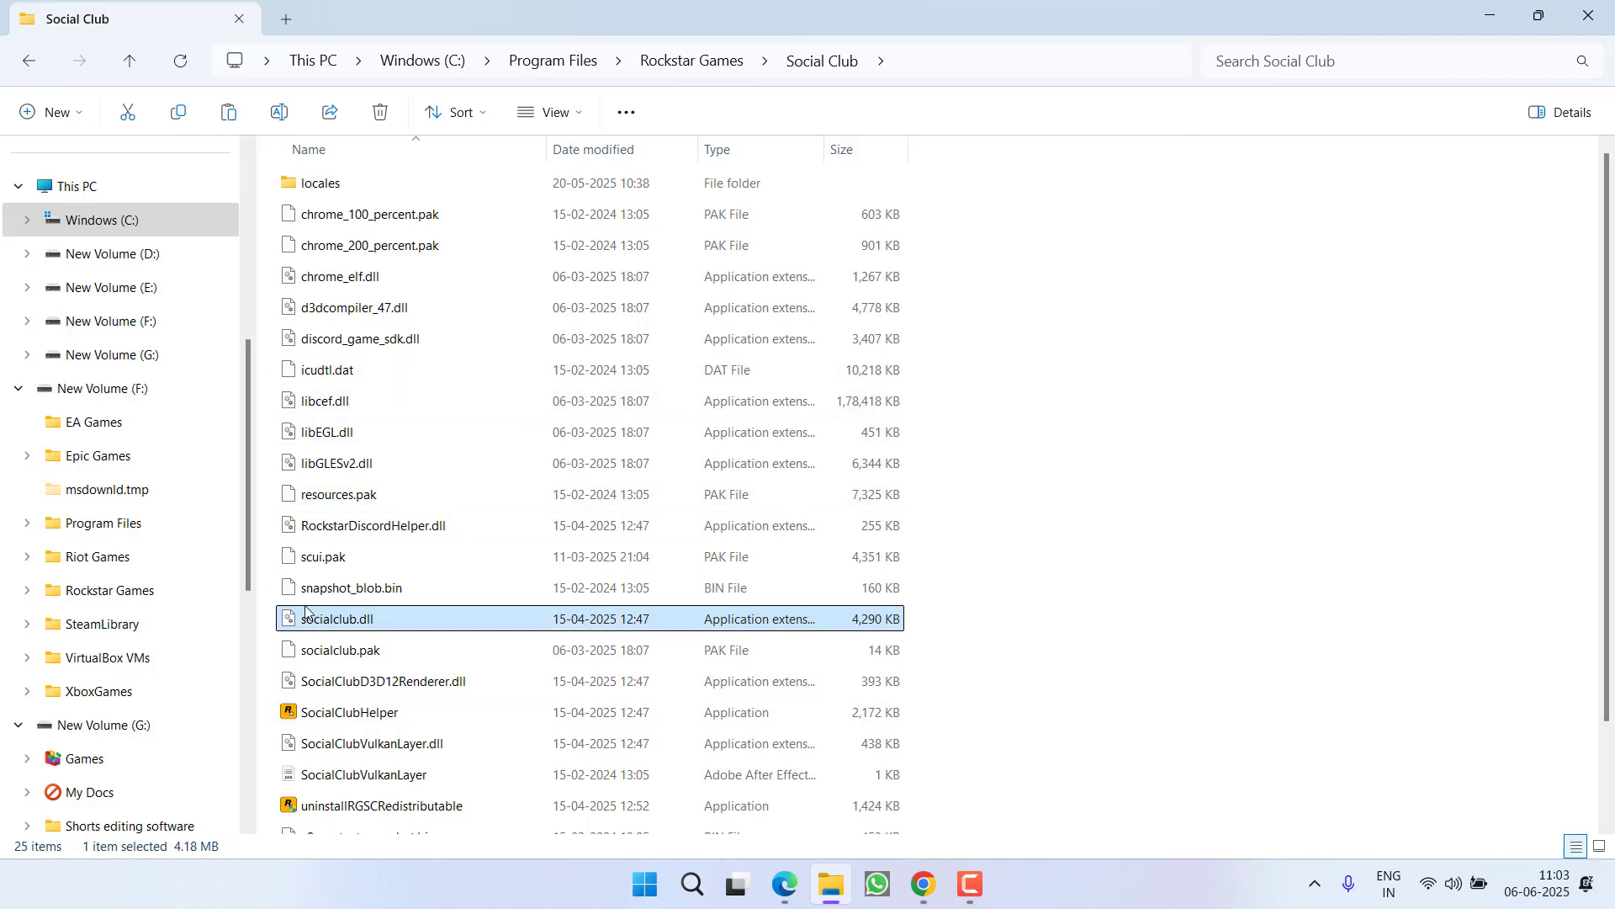
left_click(340, 644)
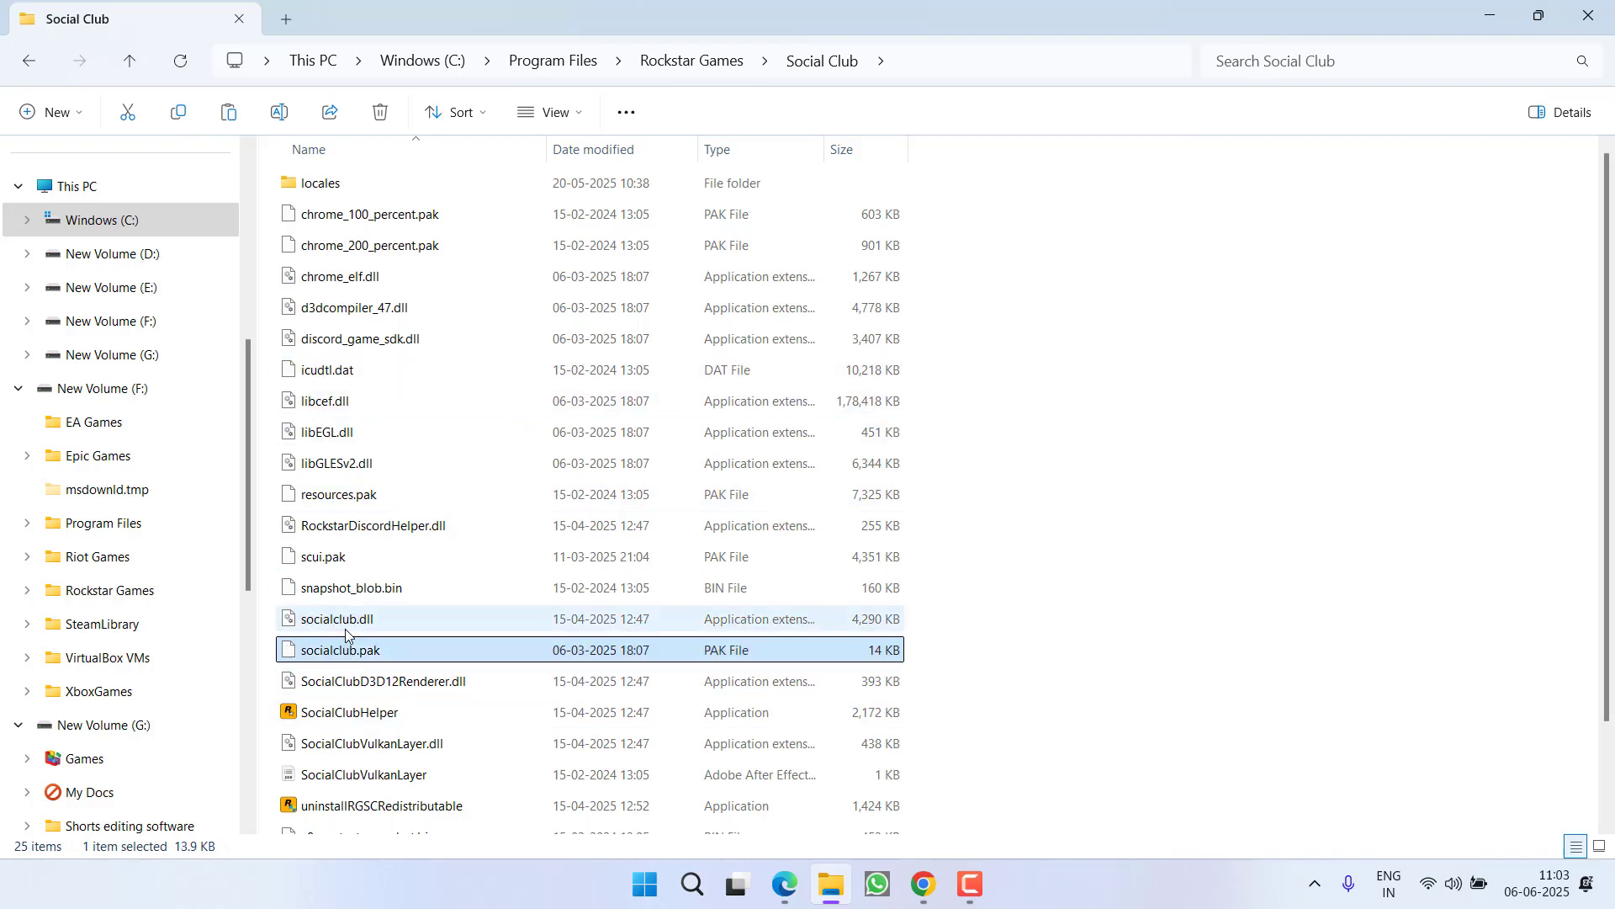
left_click(352, 620)
mouse_move(374, 631)
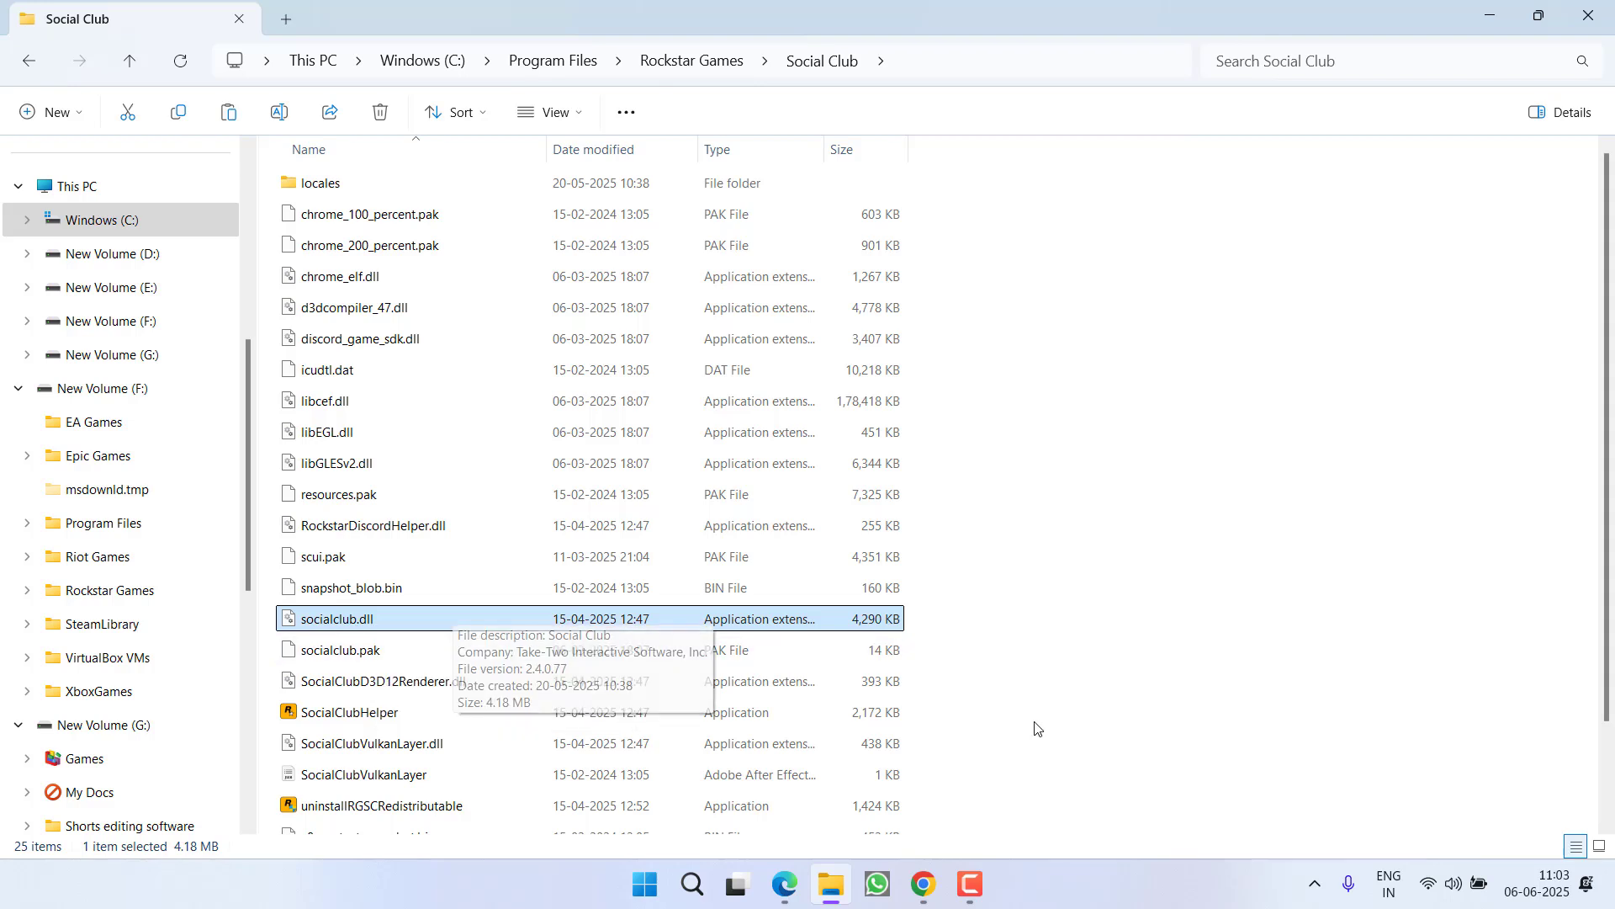
left_click(1064, 694)
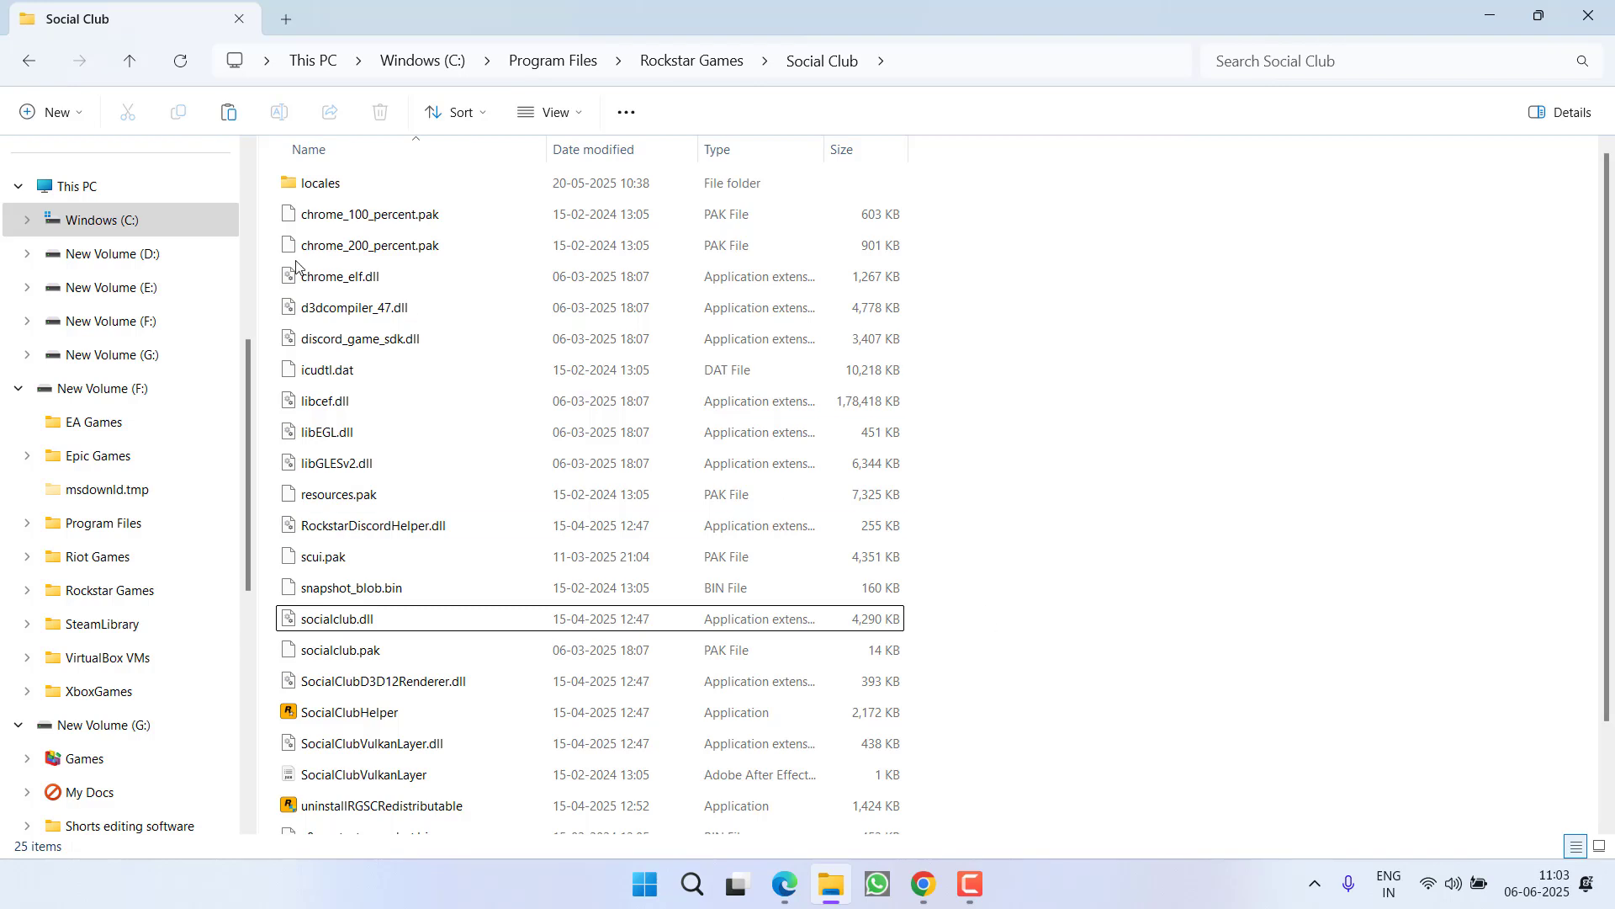
Step: Go to F:\Rockstar Games\Rockstar Games Launcher\Redistributables\SocialClub and start Social-Club-Setup
left_click(95, 182)
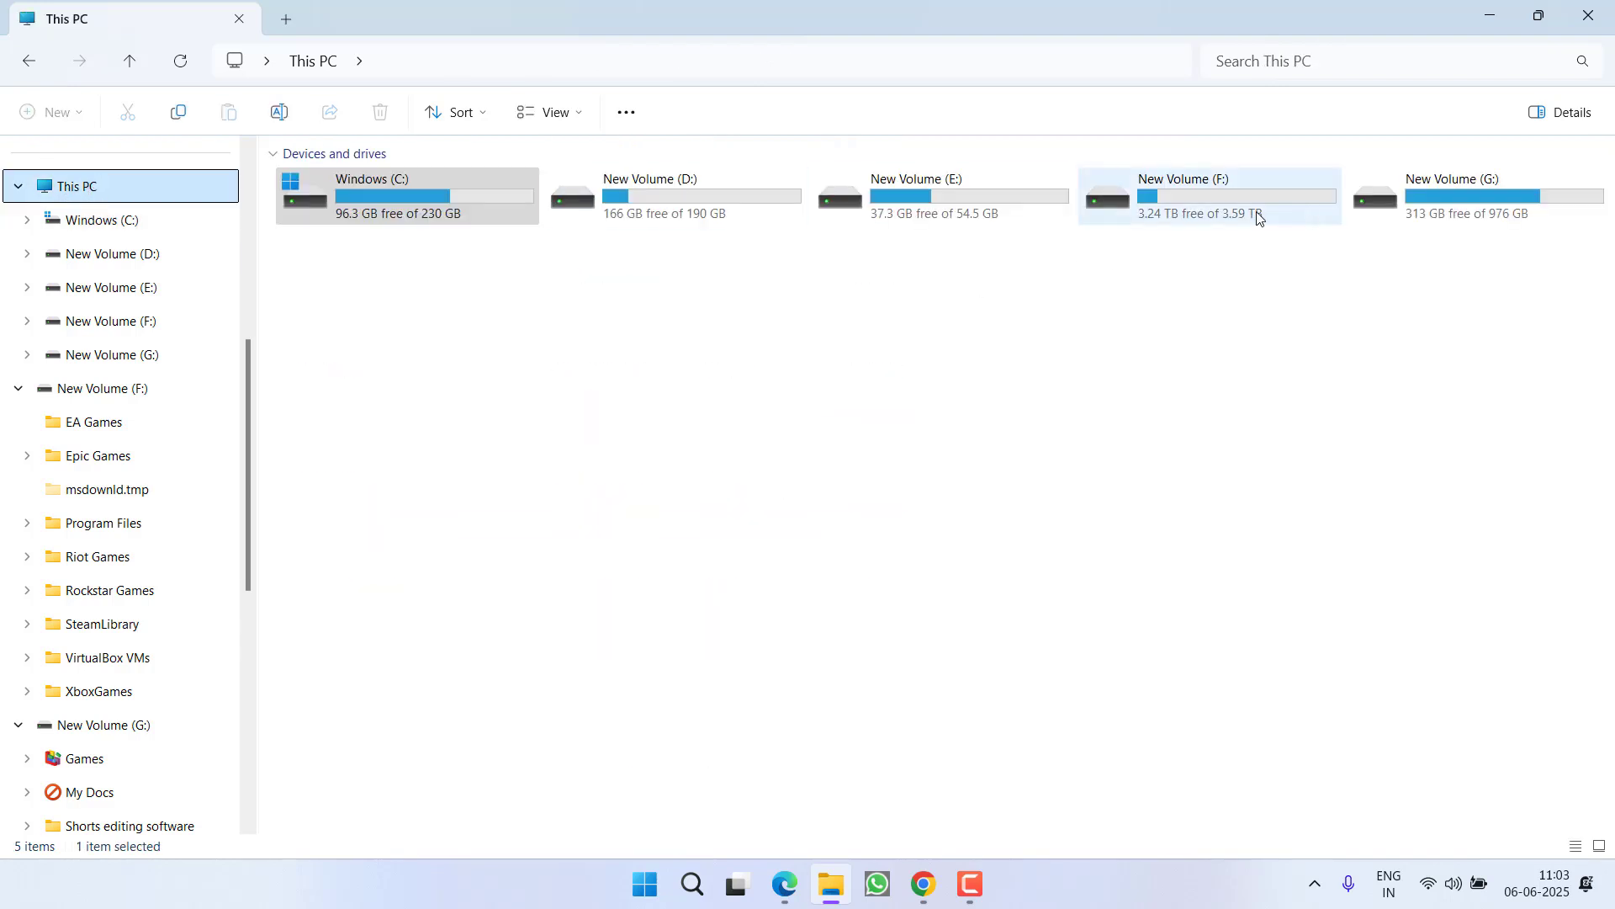
double_click(1206, 214)
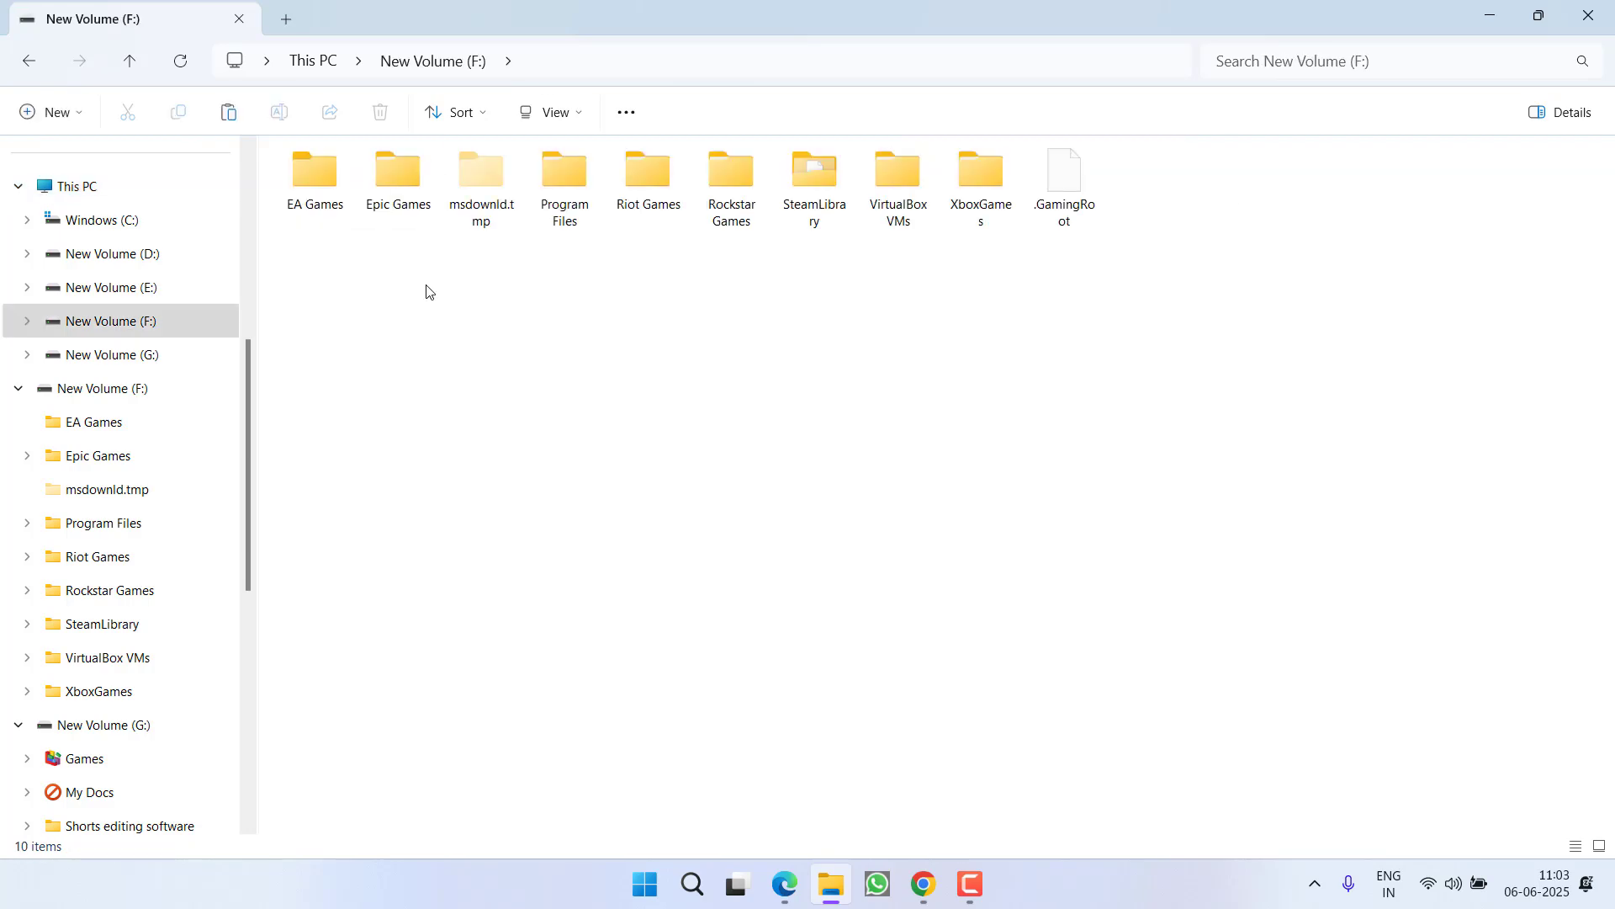
double_click(731, 175)
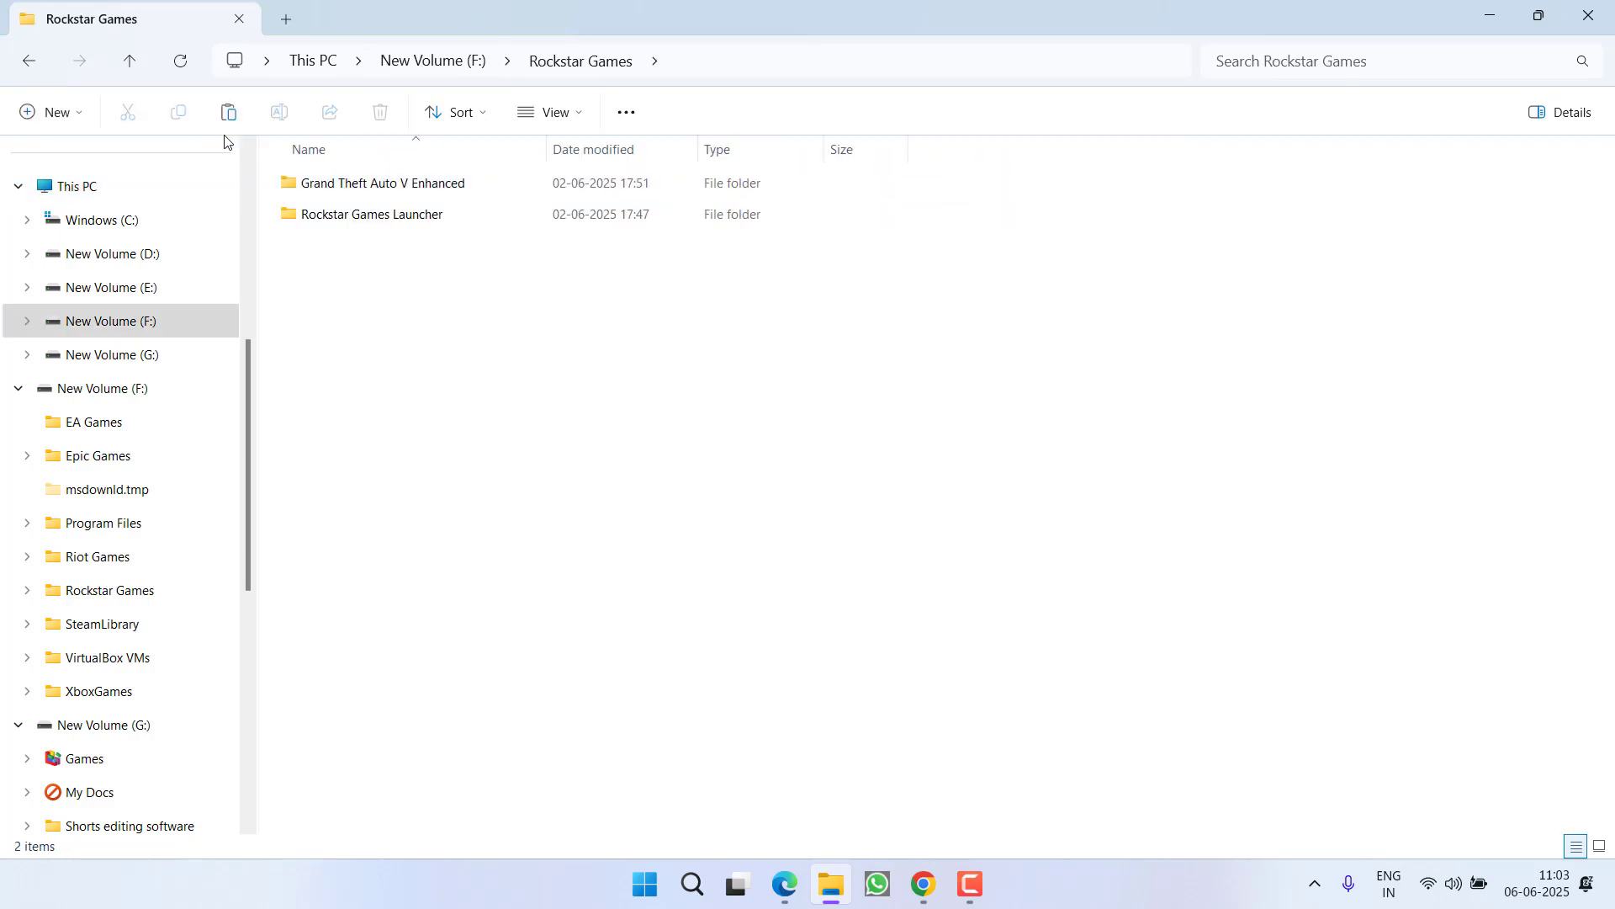
left_click(348, 216)
double_click(348, 216)
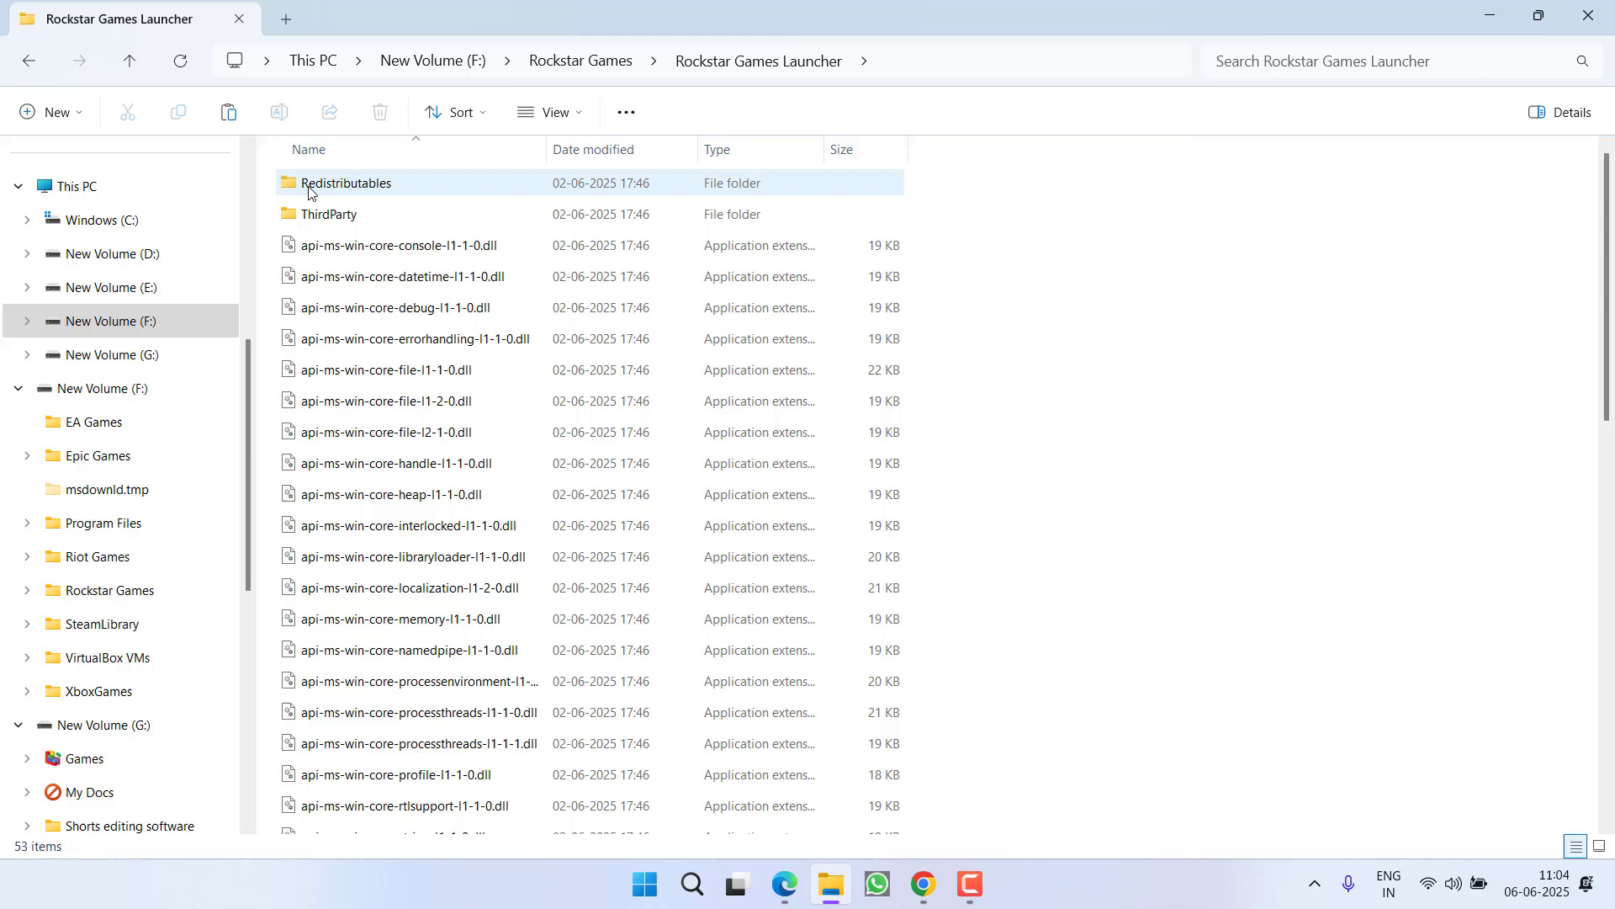
left_click(308, 191)
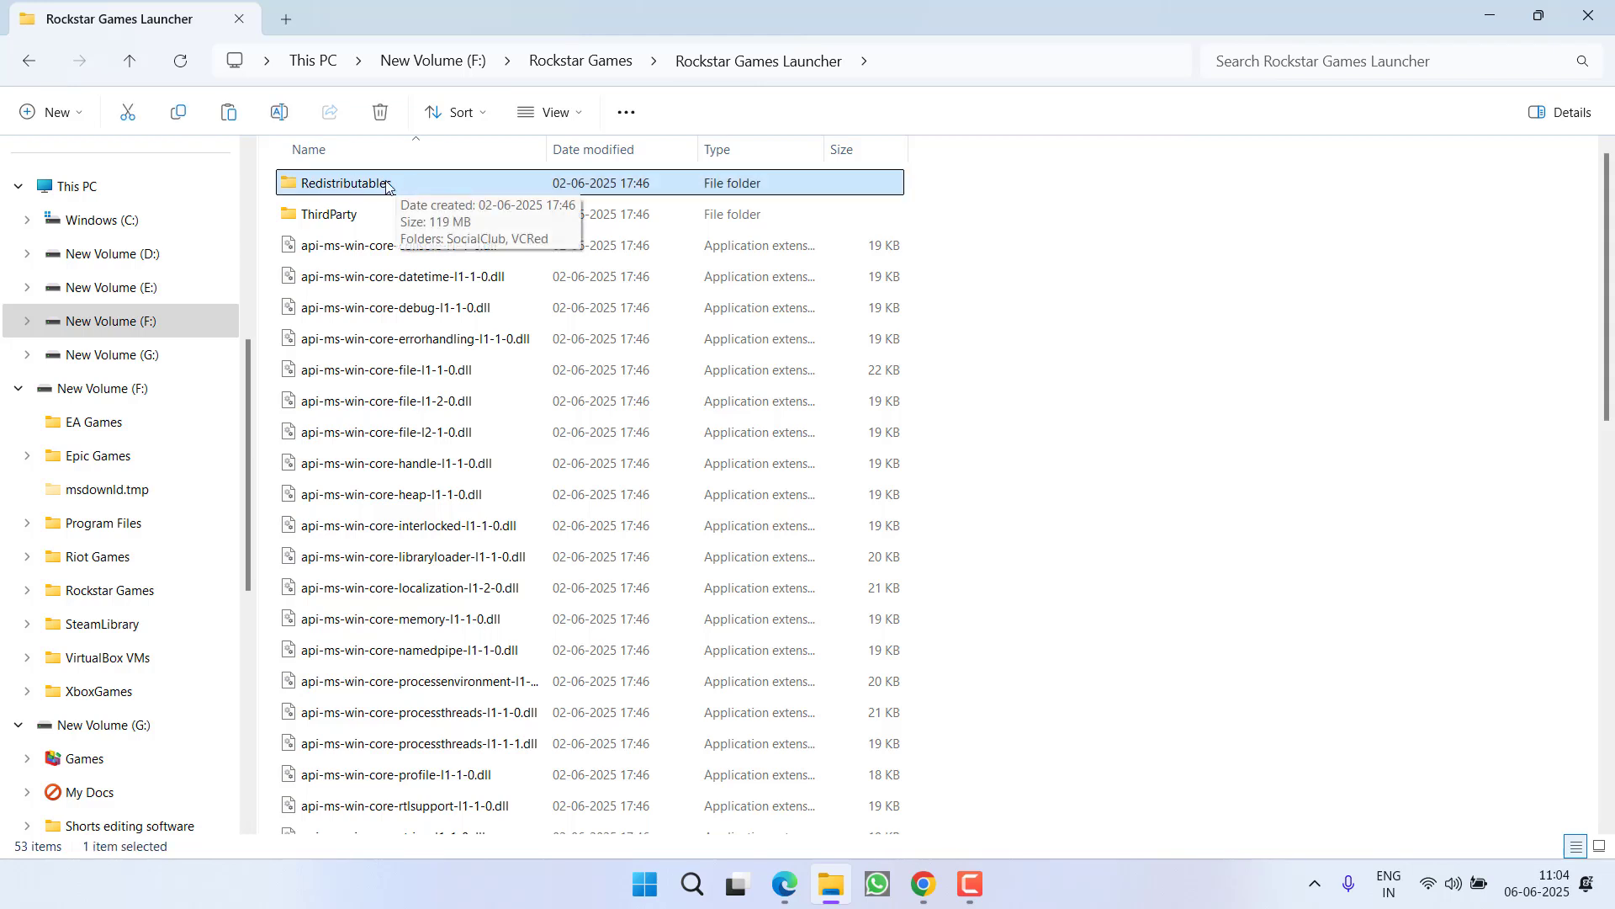
double_click(340, 187)
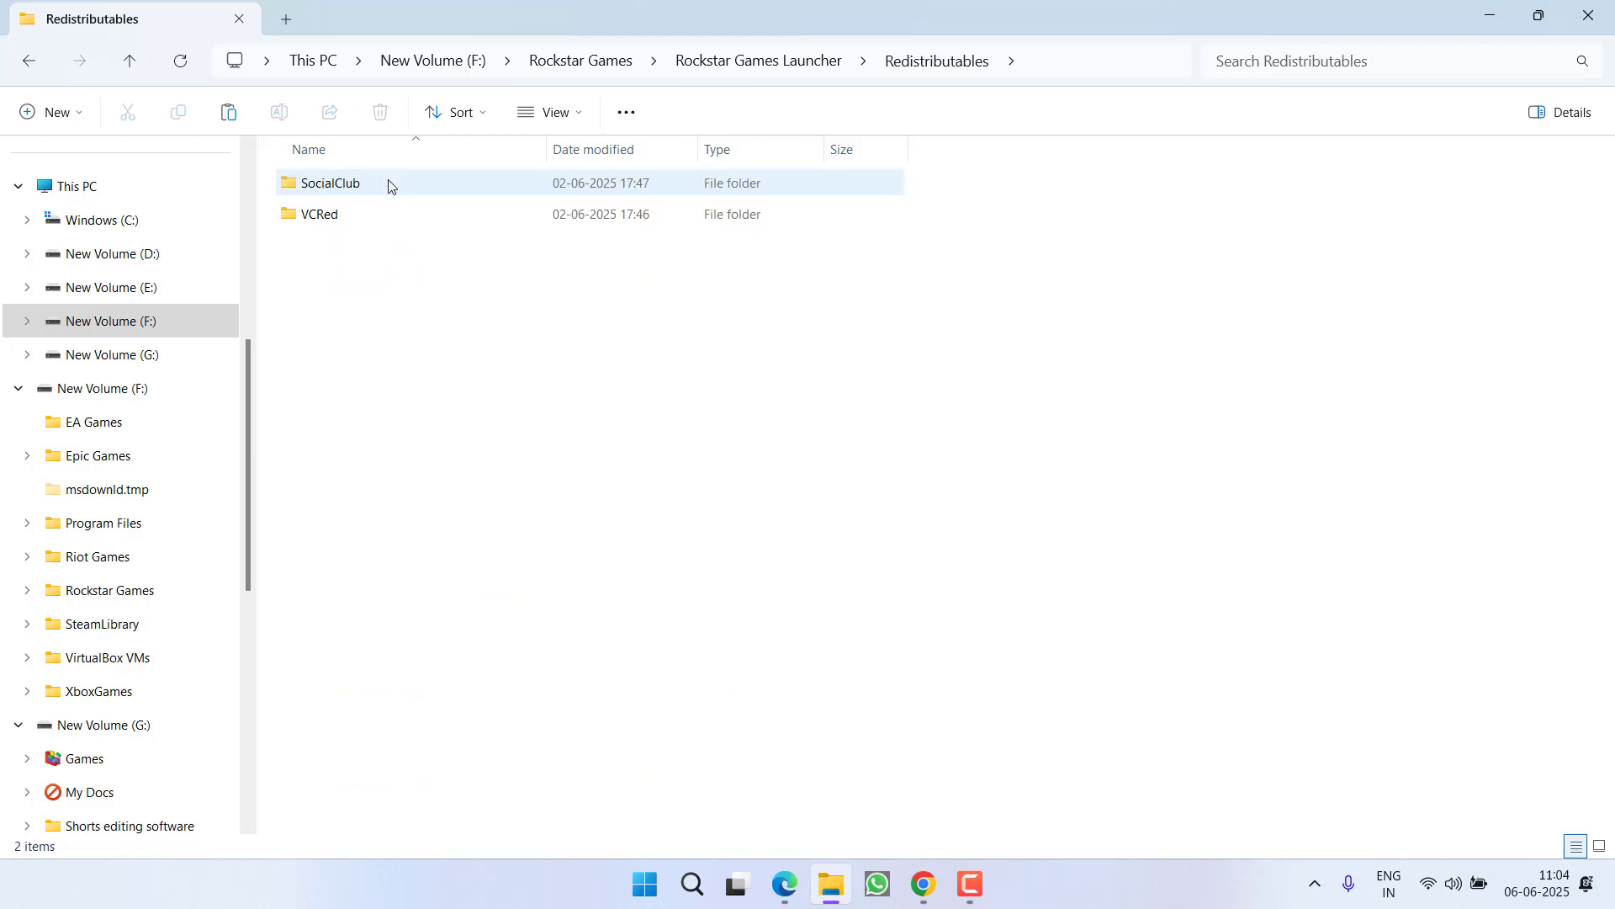
double_click(332, 186)
left_click(316, 188)
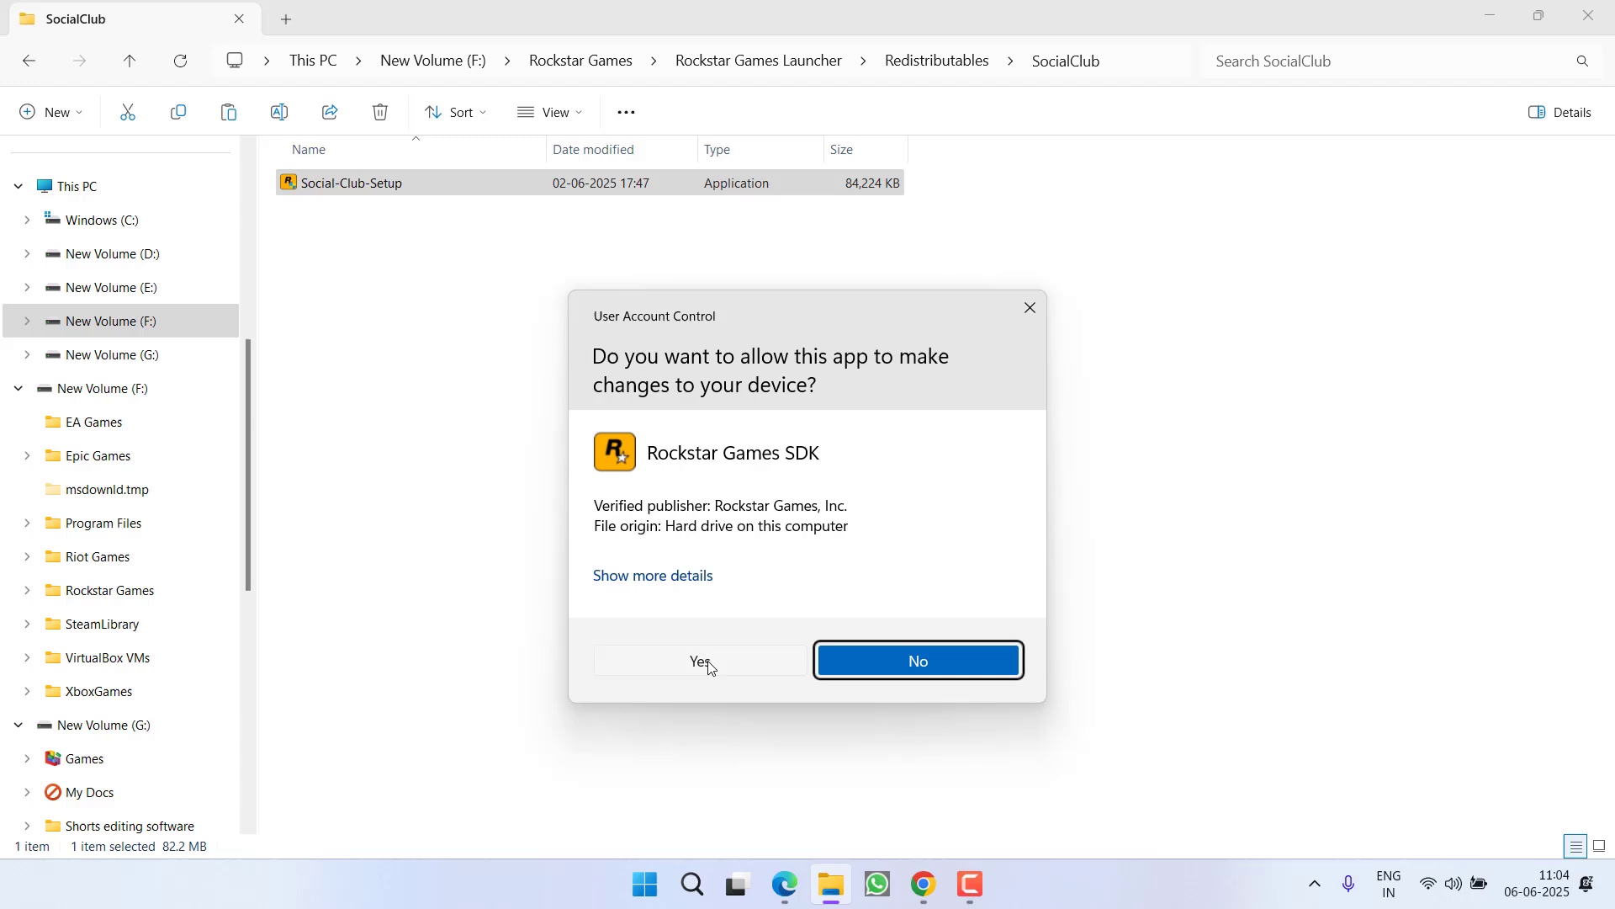
Step: Approve the UAC prompt, accept the license, install the Rockstar Games SDK and close the installer
left_click(708, 662)
left_click(1230, 700)
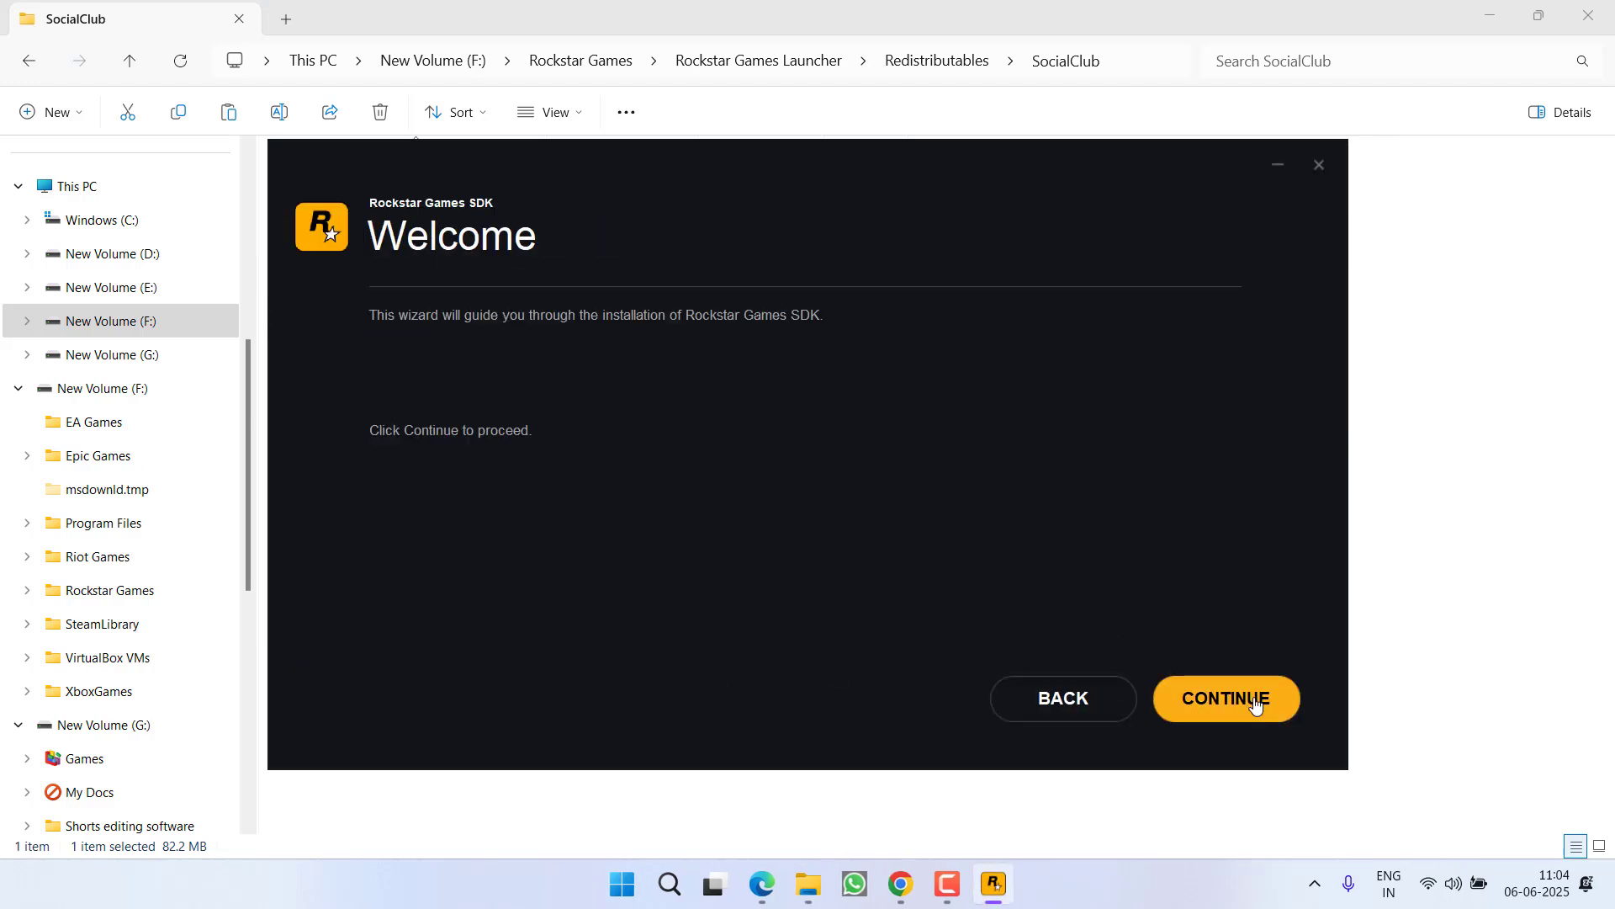
left_click(1255, 704)
left_click(380, 643)
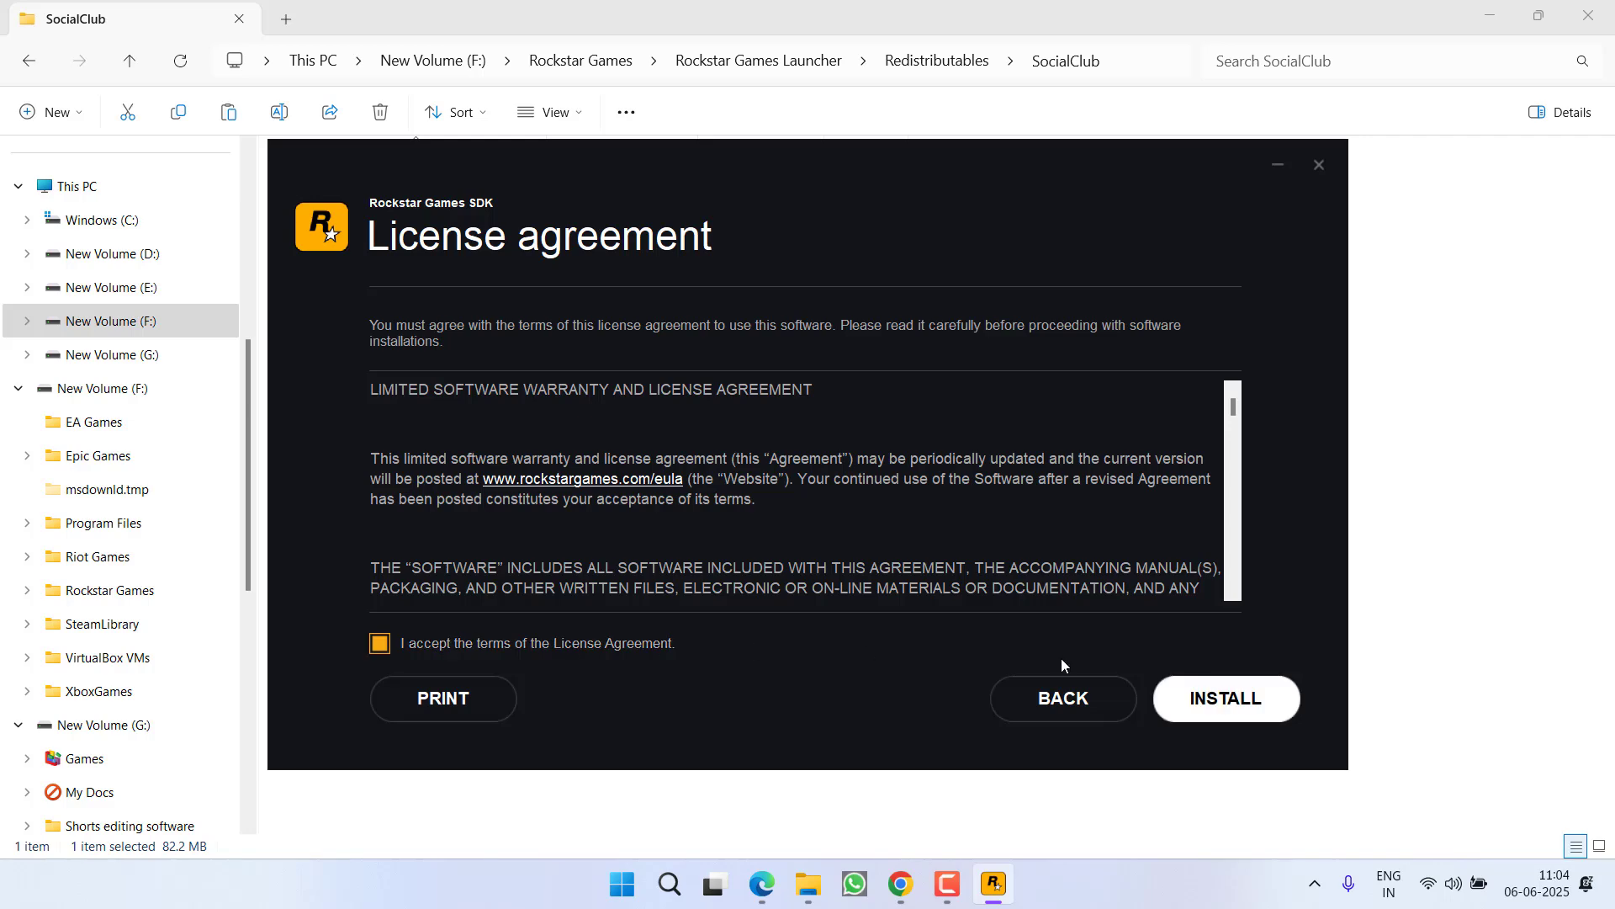
left_click(1214, 697)
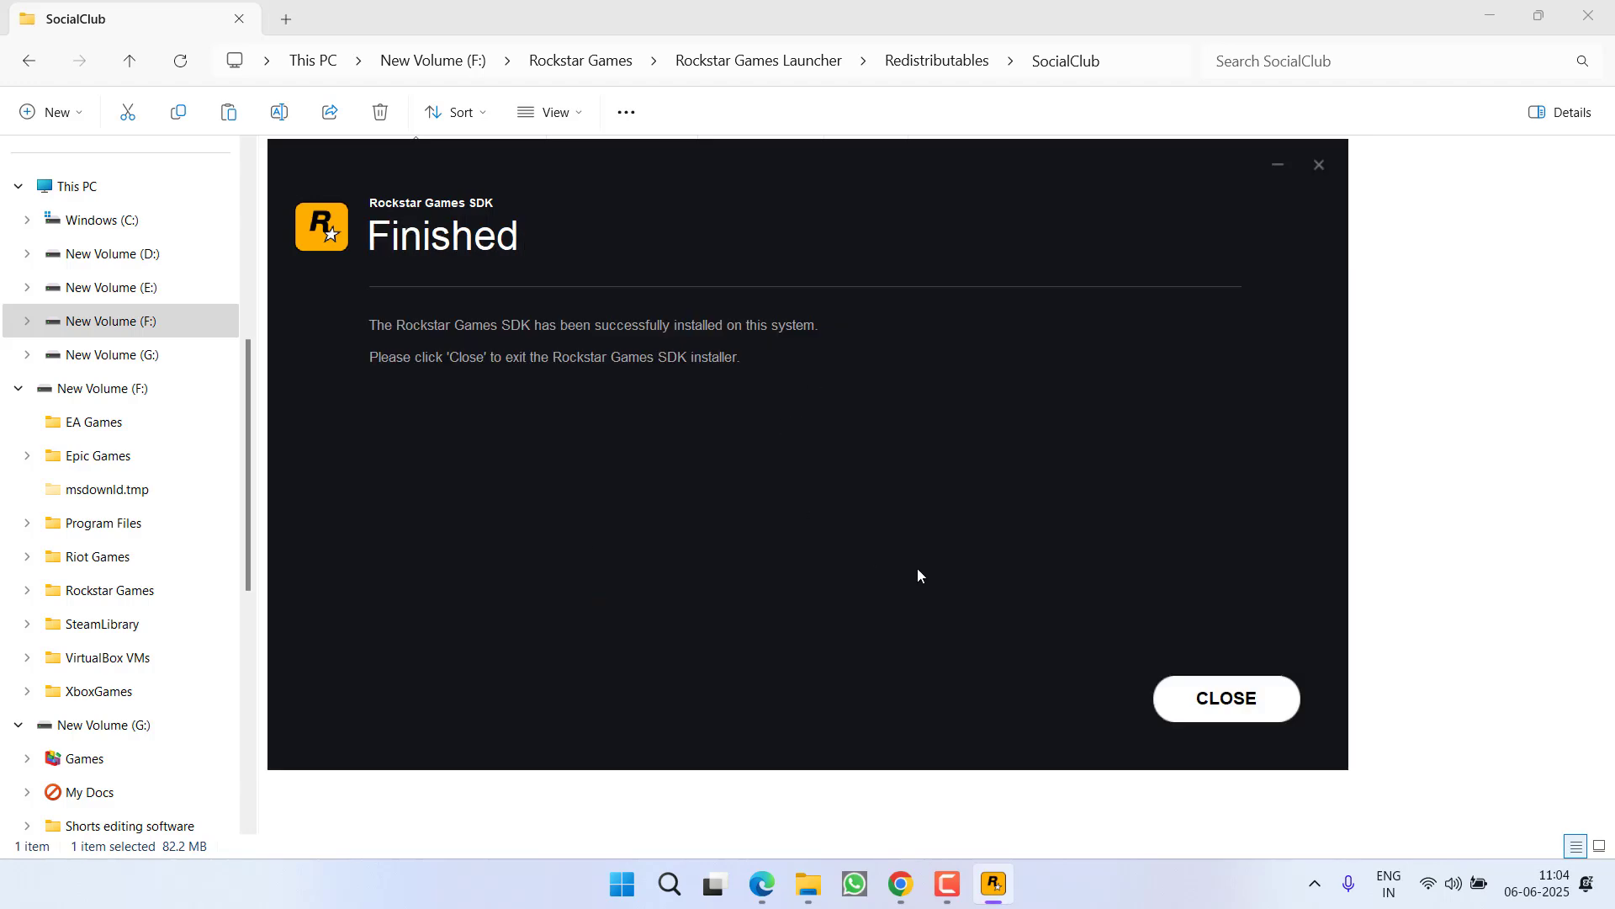
left_click(1258, 699)
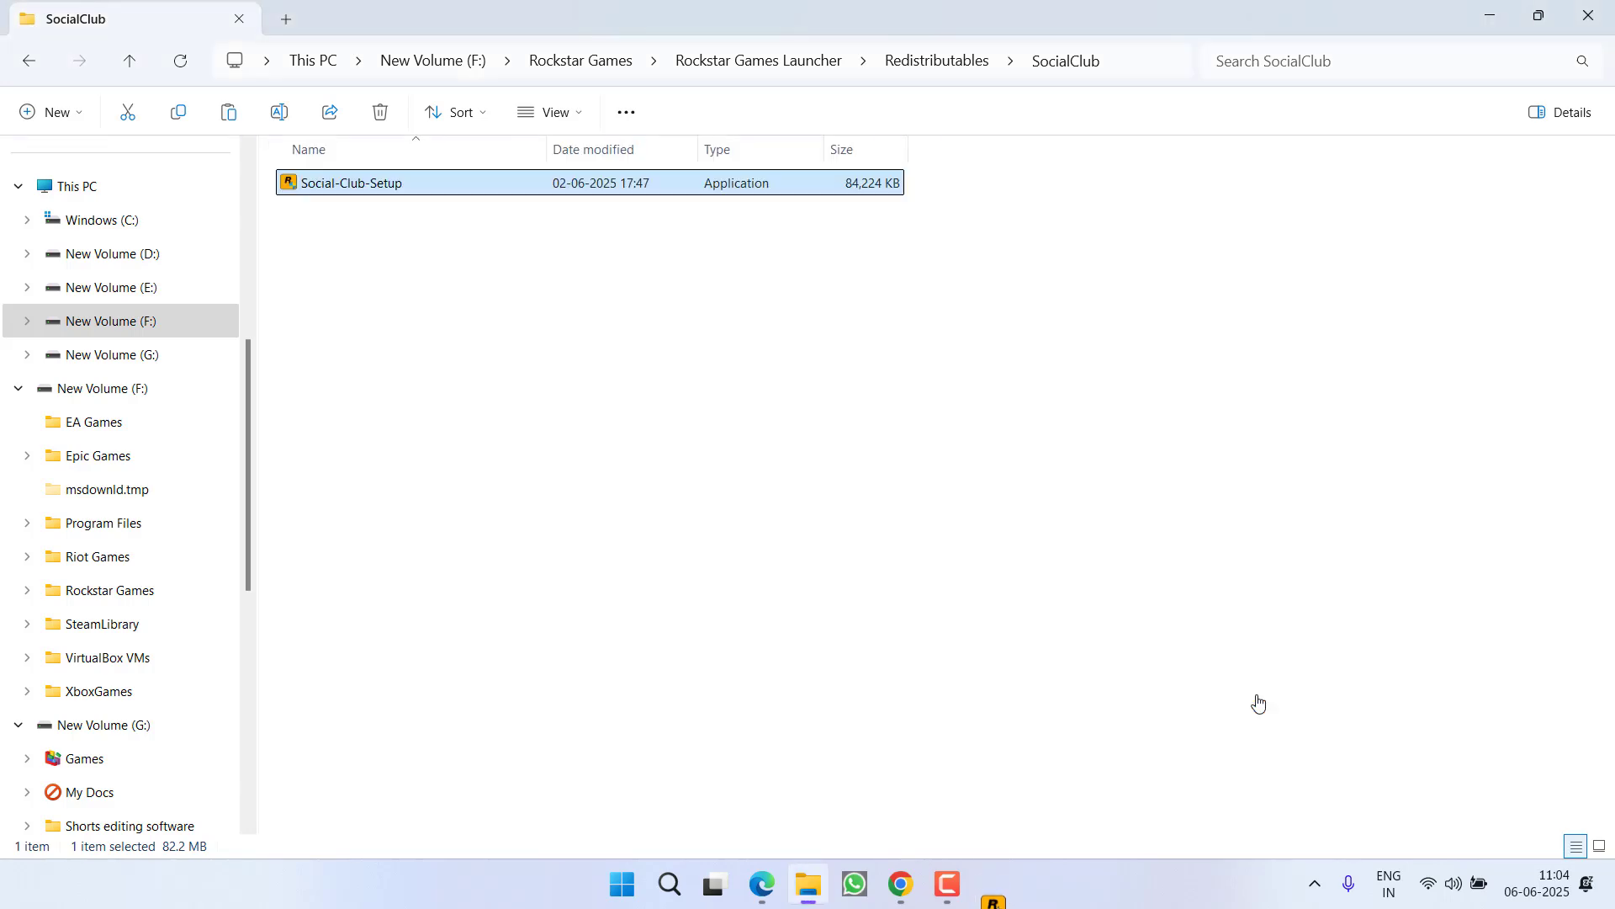
Step: Verify socialclub.dll exists in C:\Program Files\Rockstar Games\Social Club, then close Explorer
left_click(74, 189)
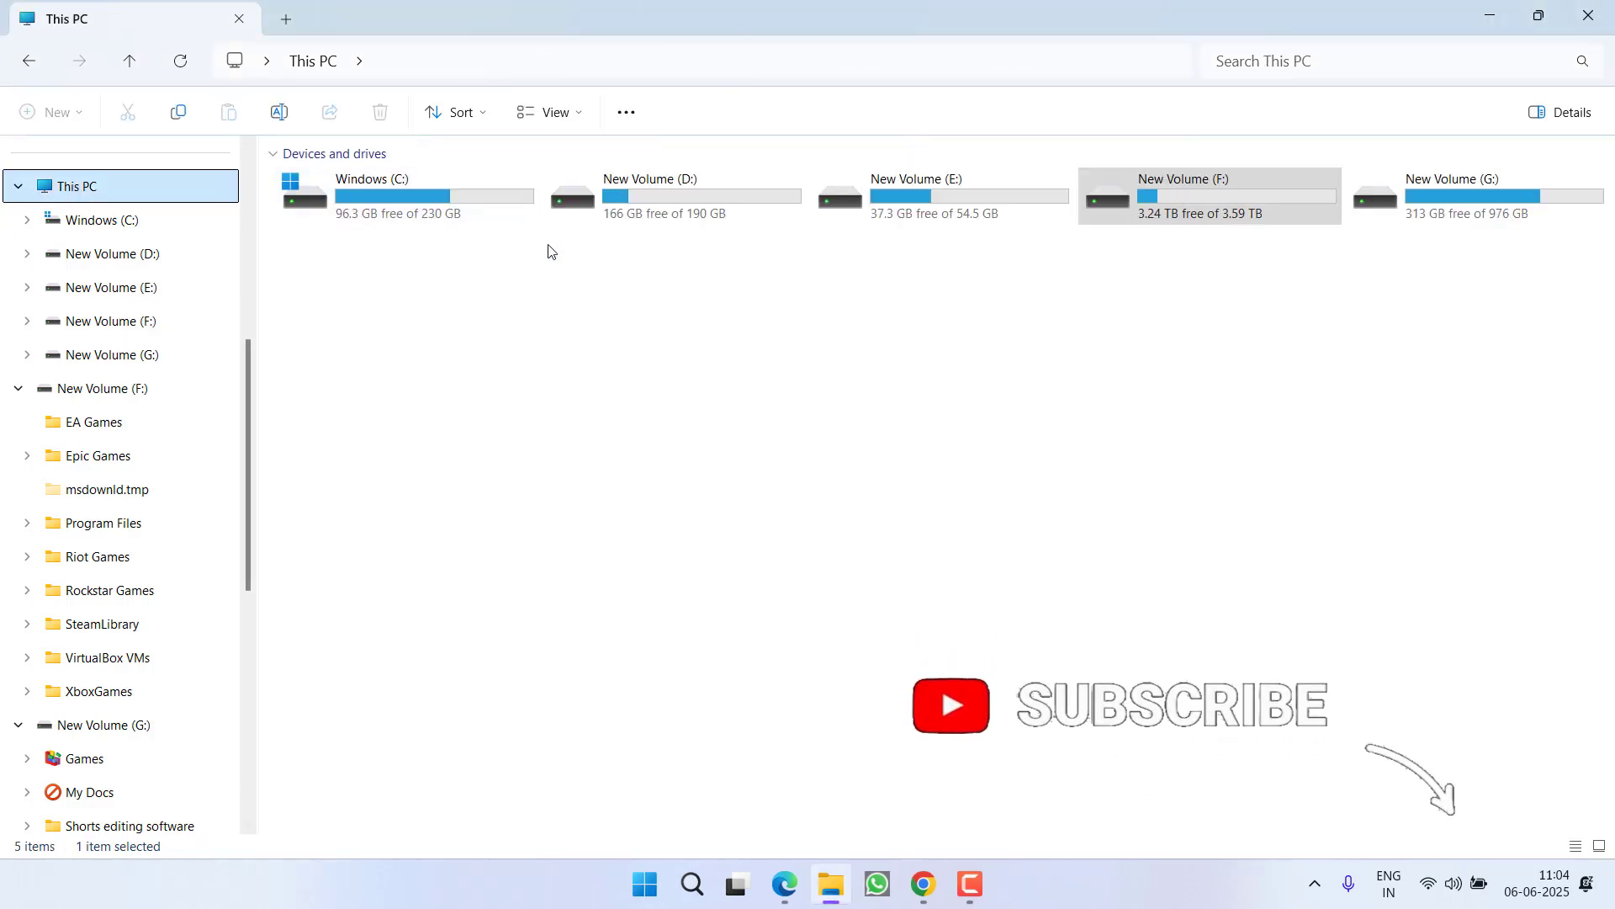
double_click(425, 217)
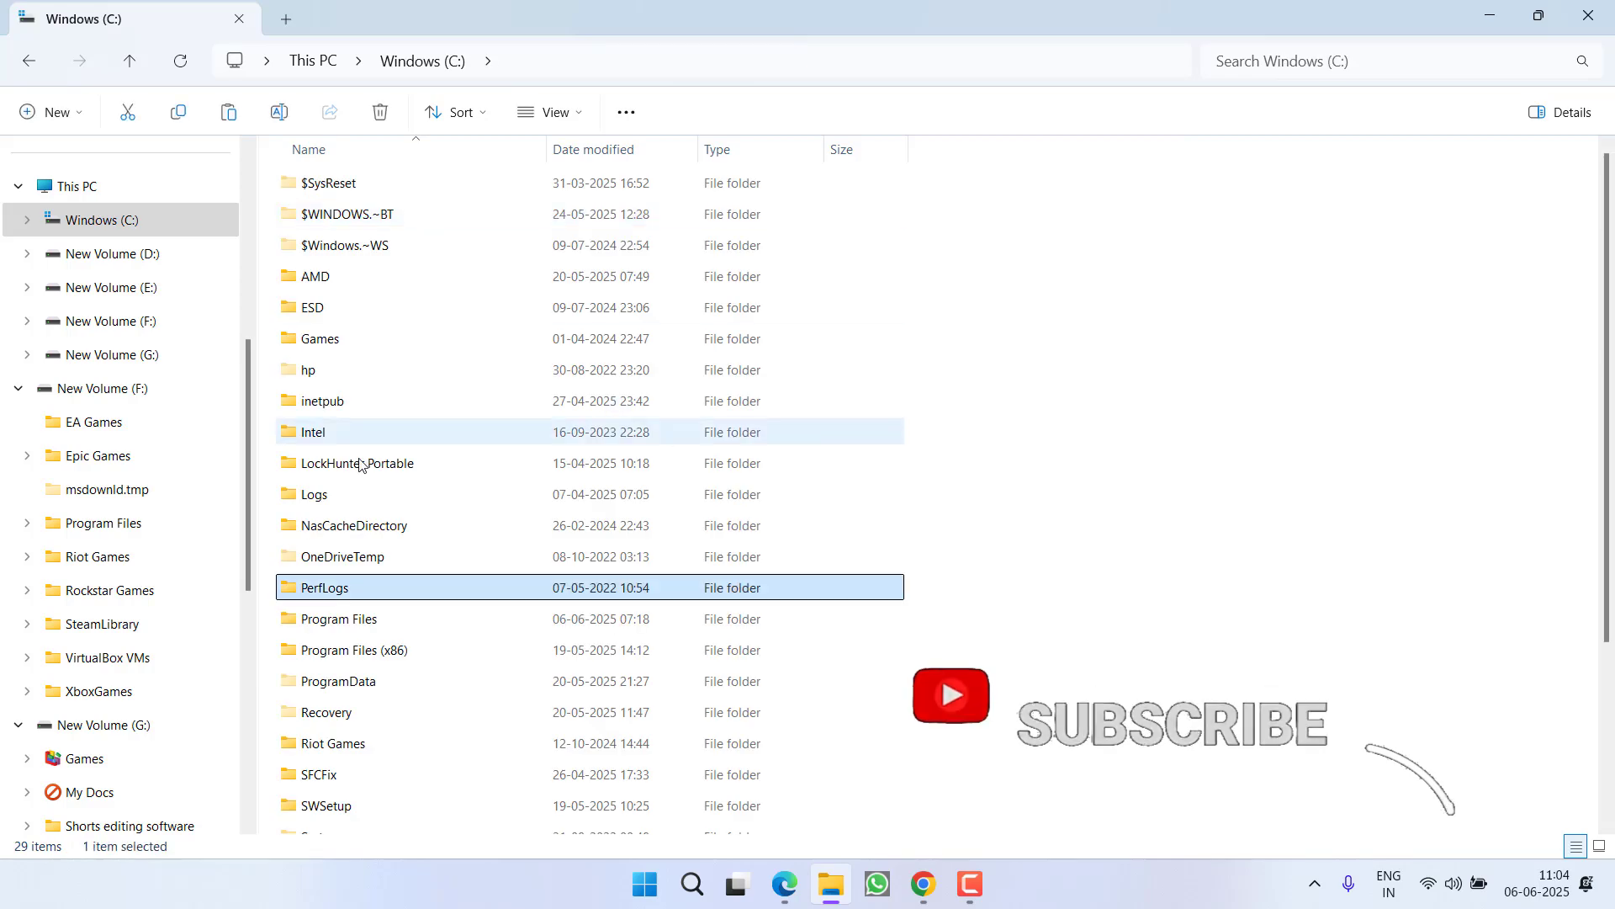
double_click(354, 620)
scroll(350, 458, "down", 10)
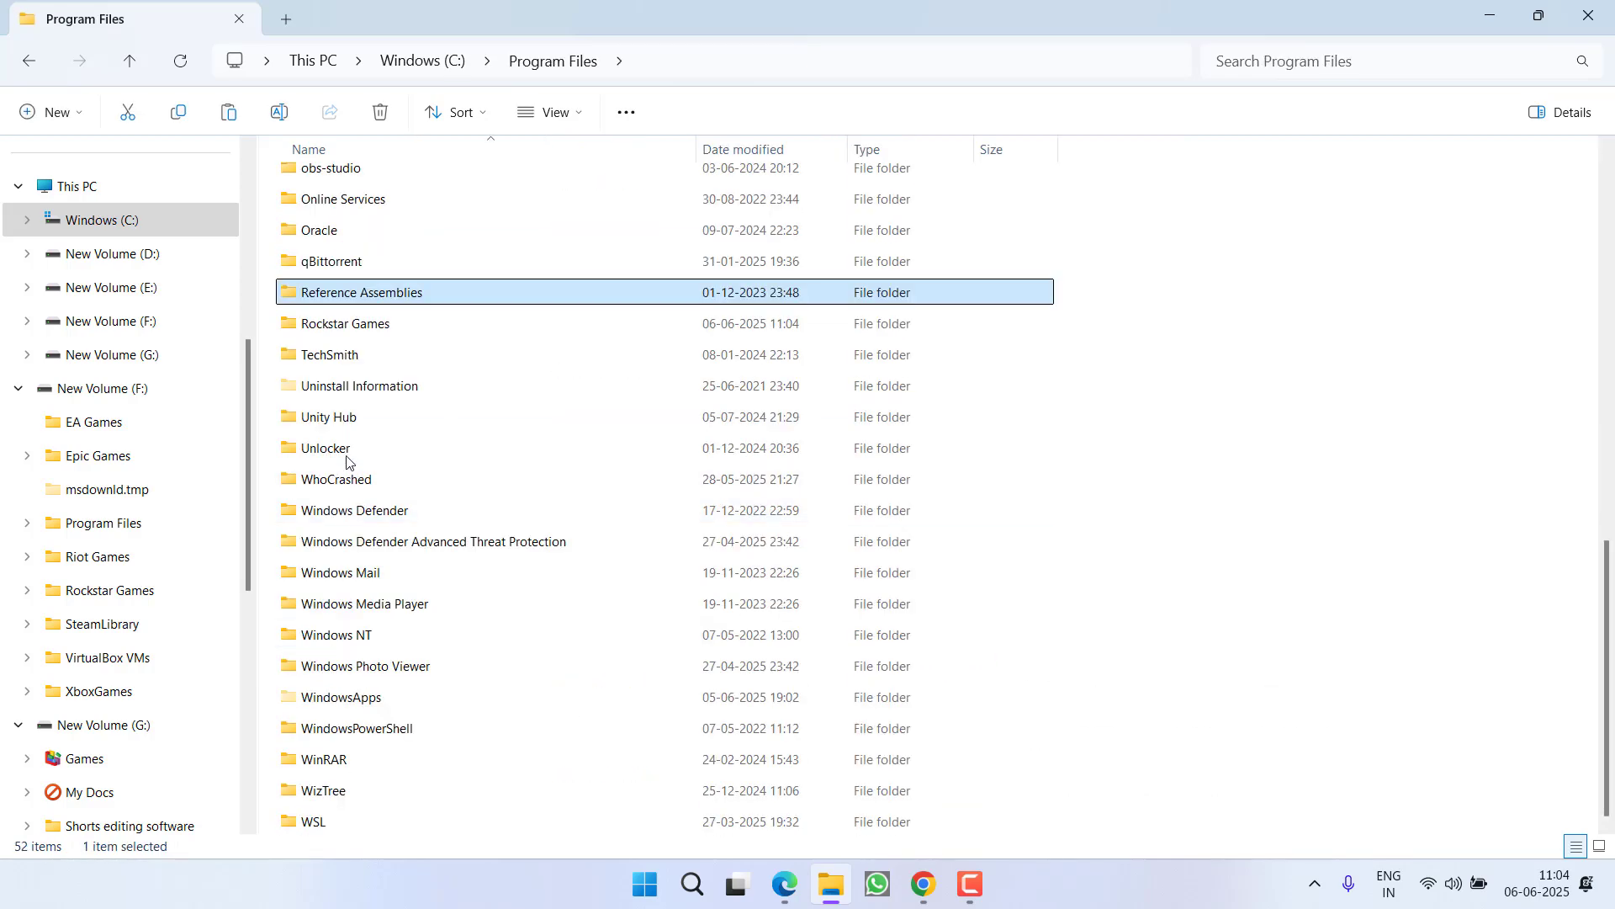
double_click(350, 324)
double_click(327, 217)
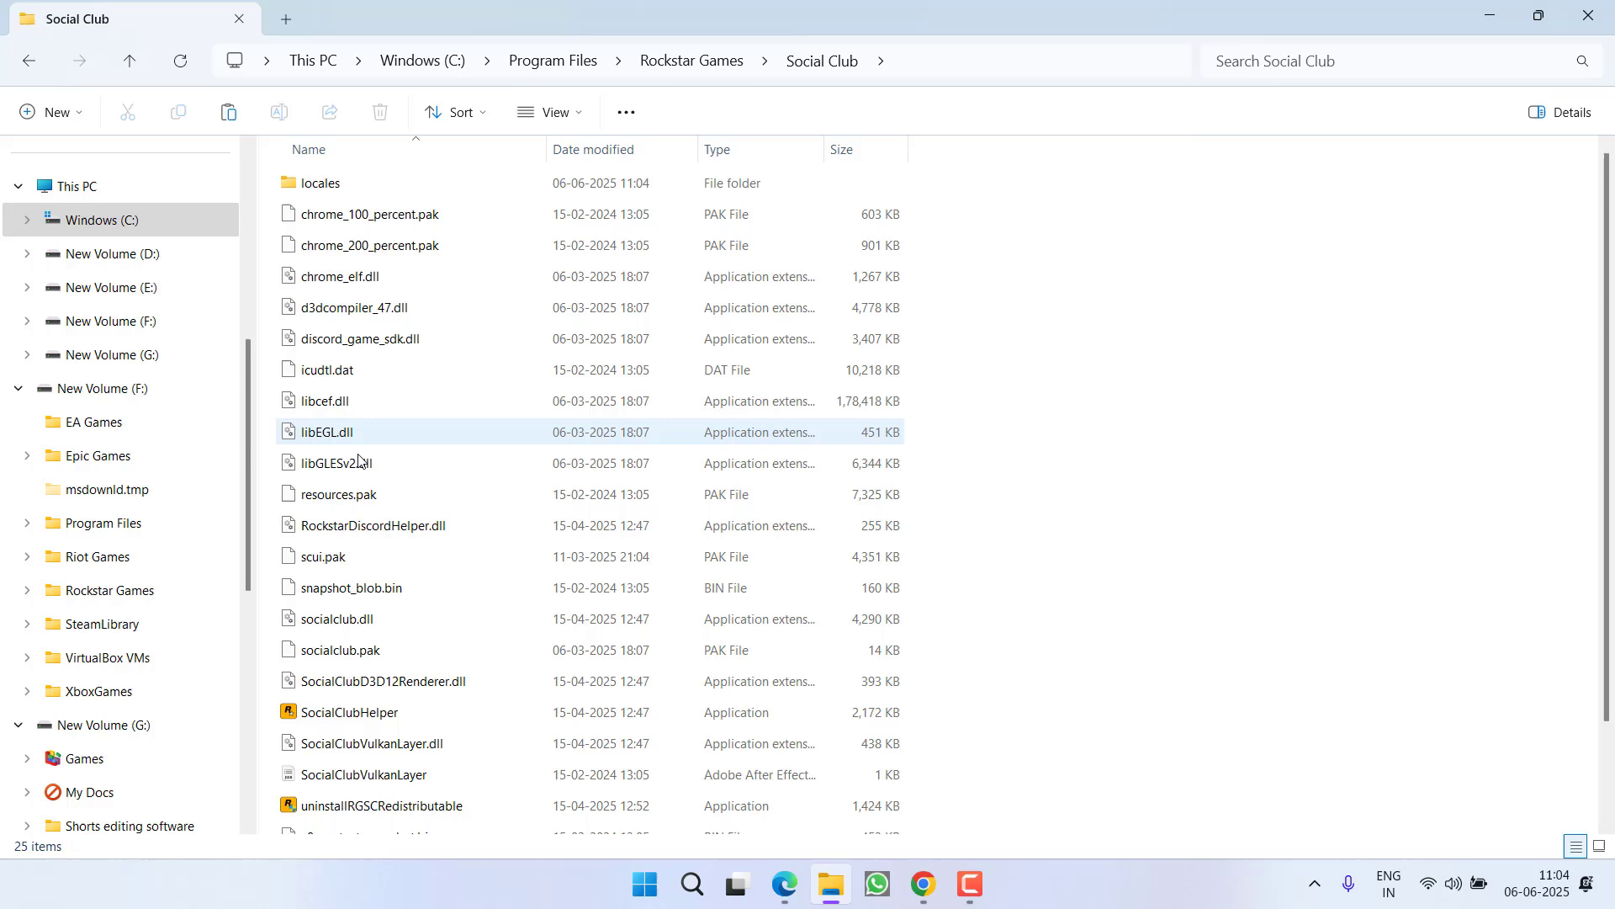
left_click(376, 620)
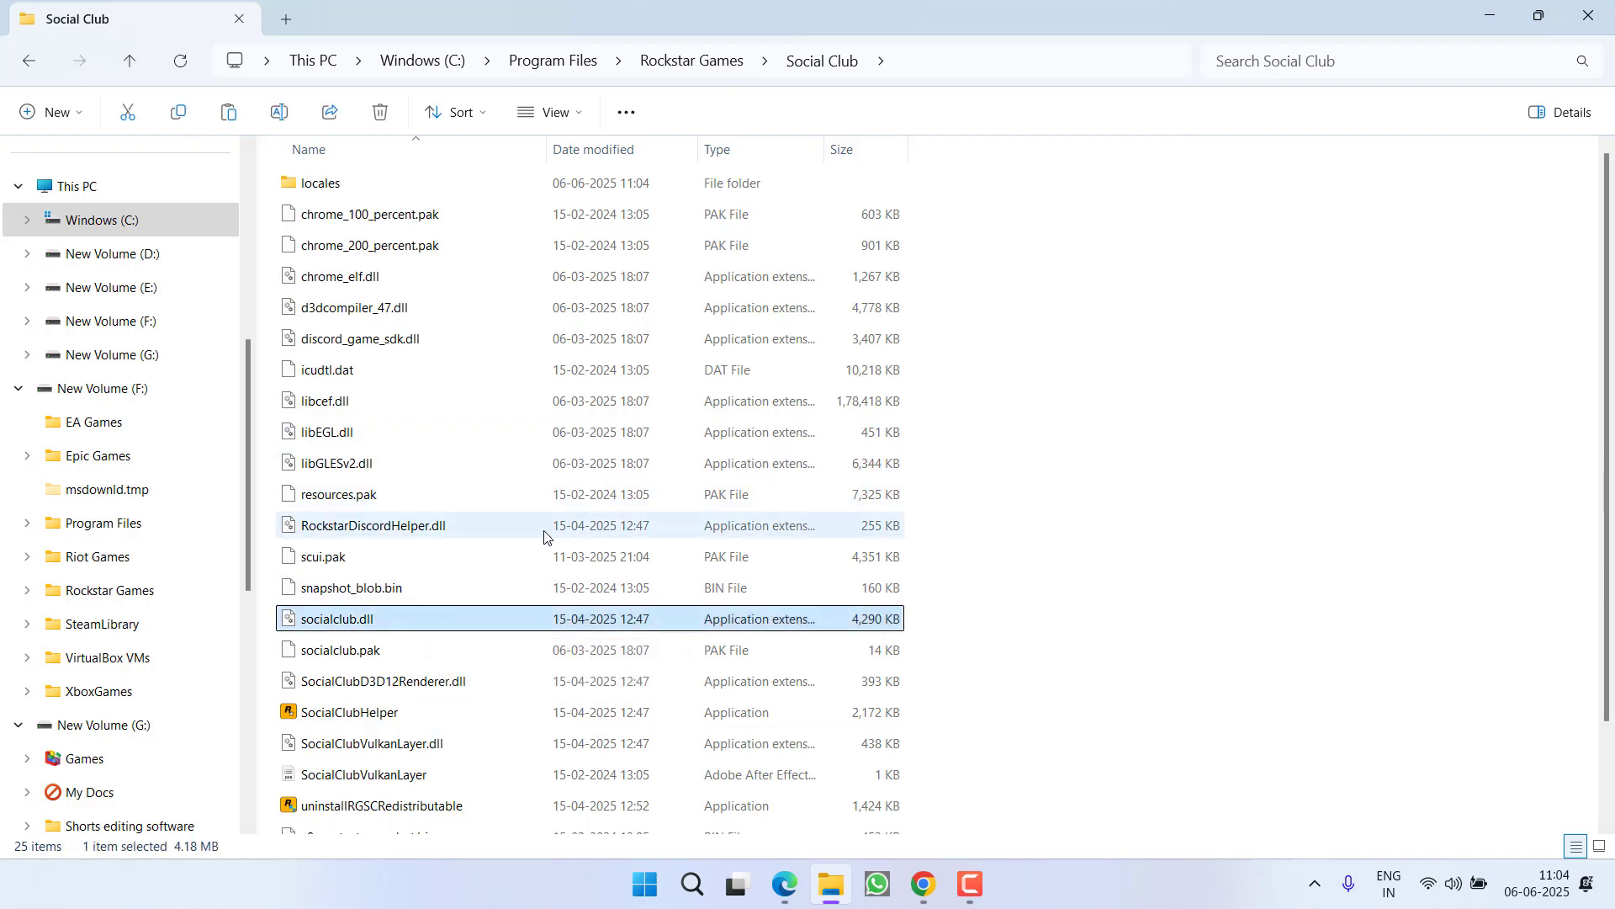
key("alt+F4")
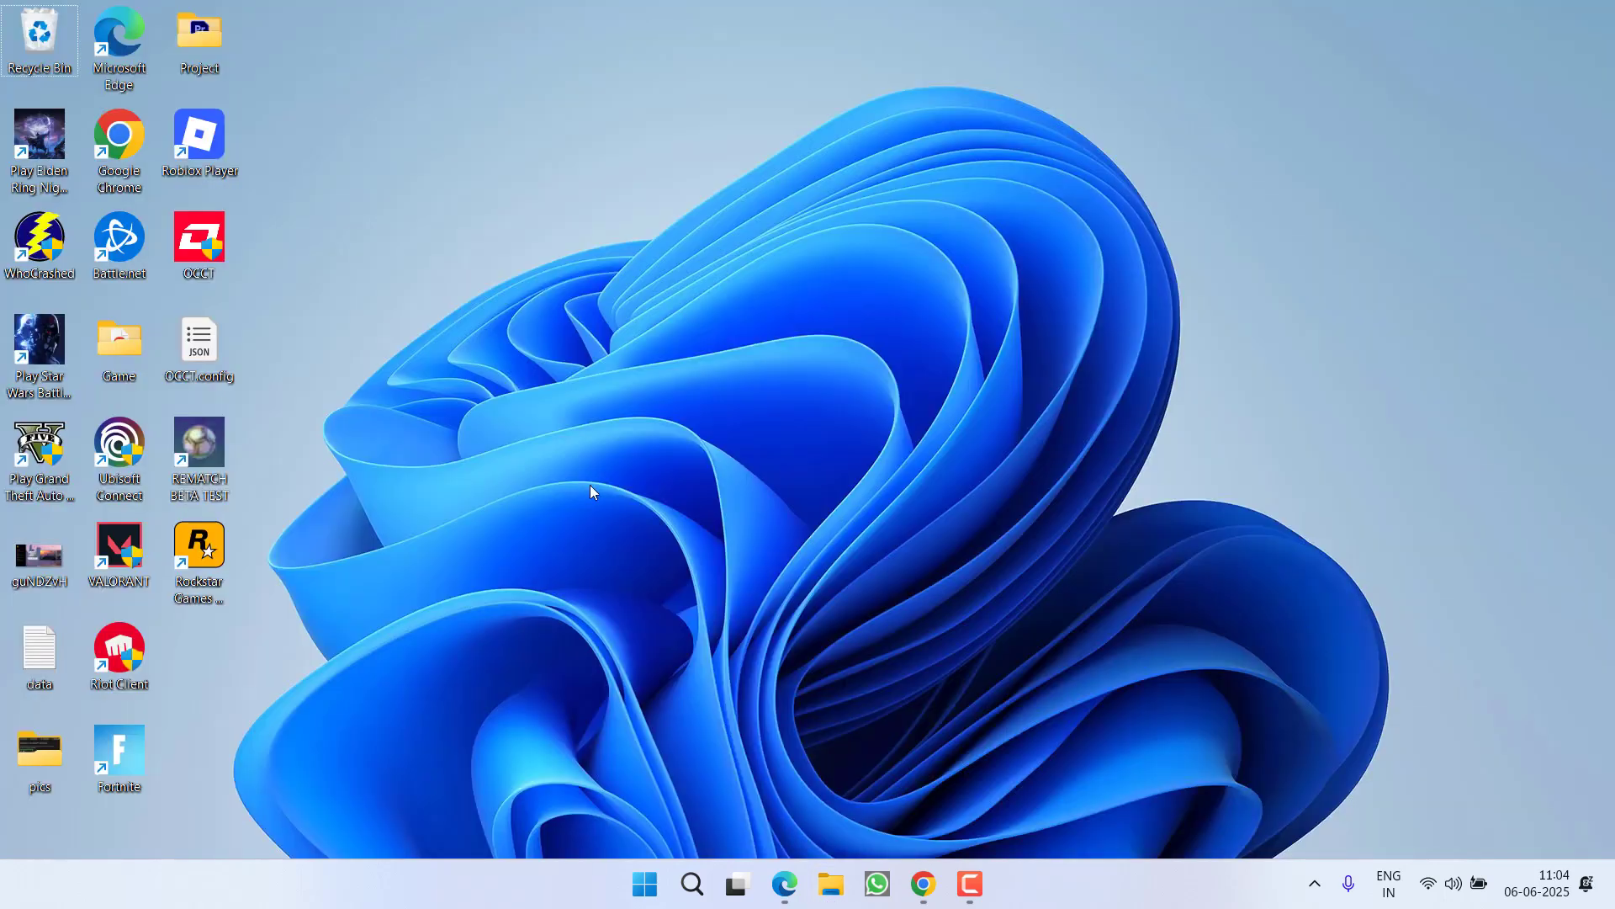
Step: Save the Rockstar-Games-Launcher installer for Windows to the Desktop and minimise Chrome
left_click(923, 884)
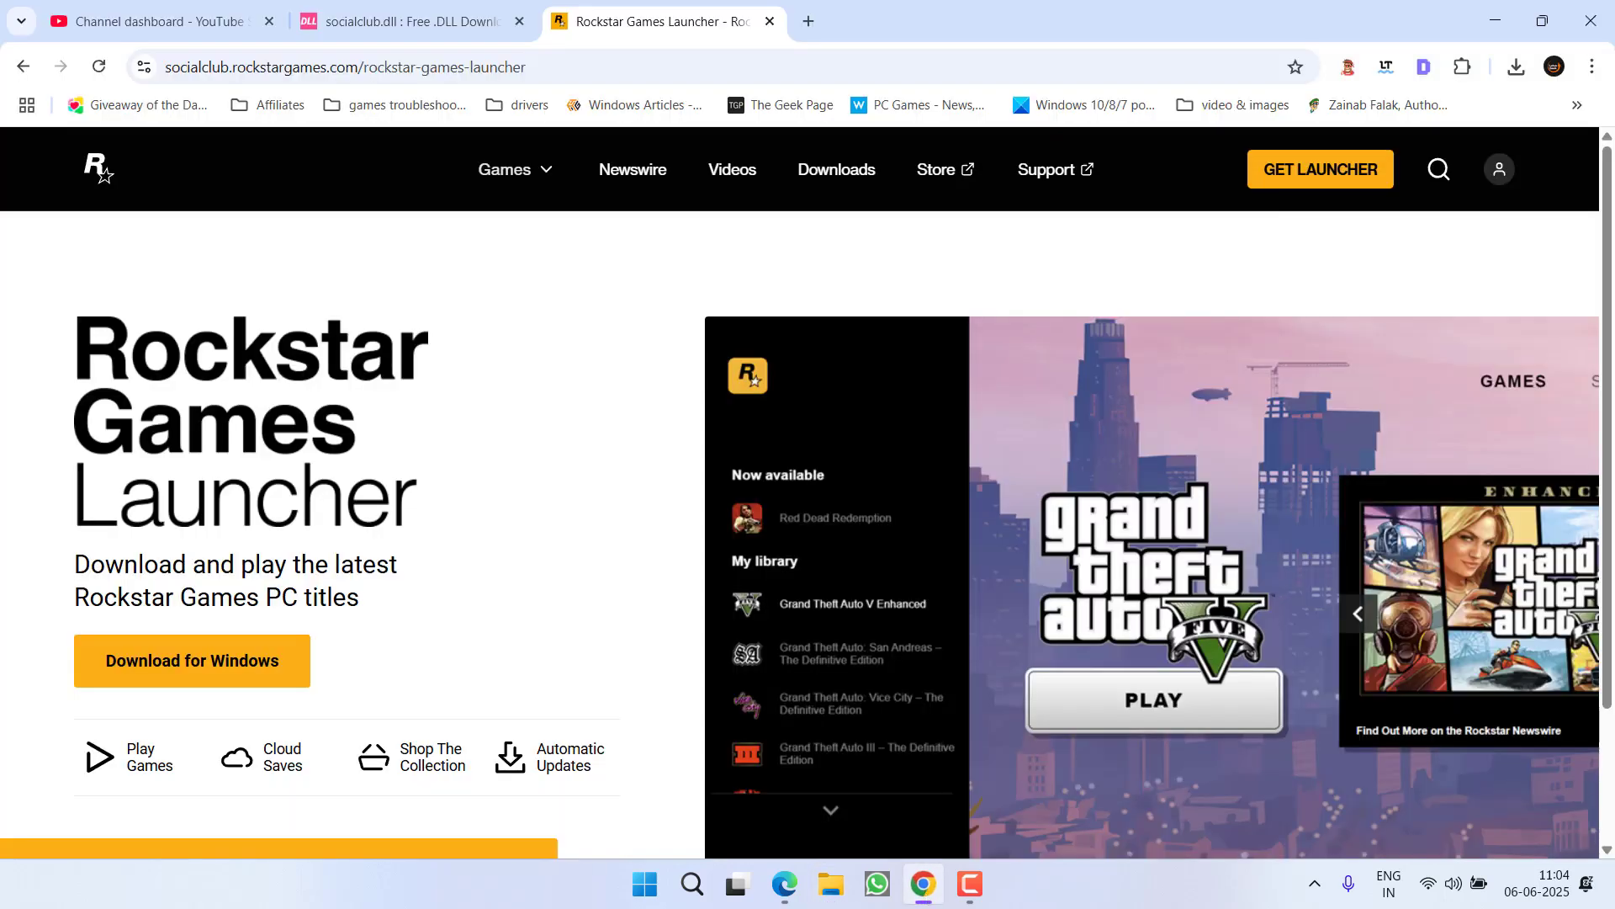
left_click(162, 662)
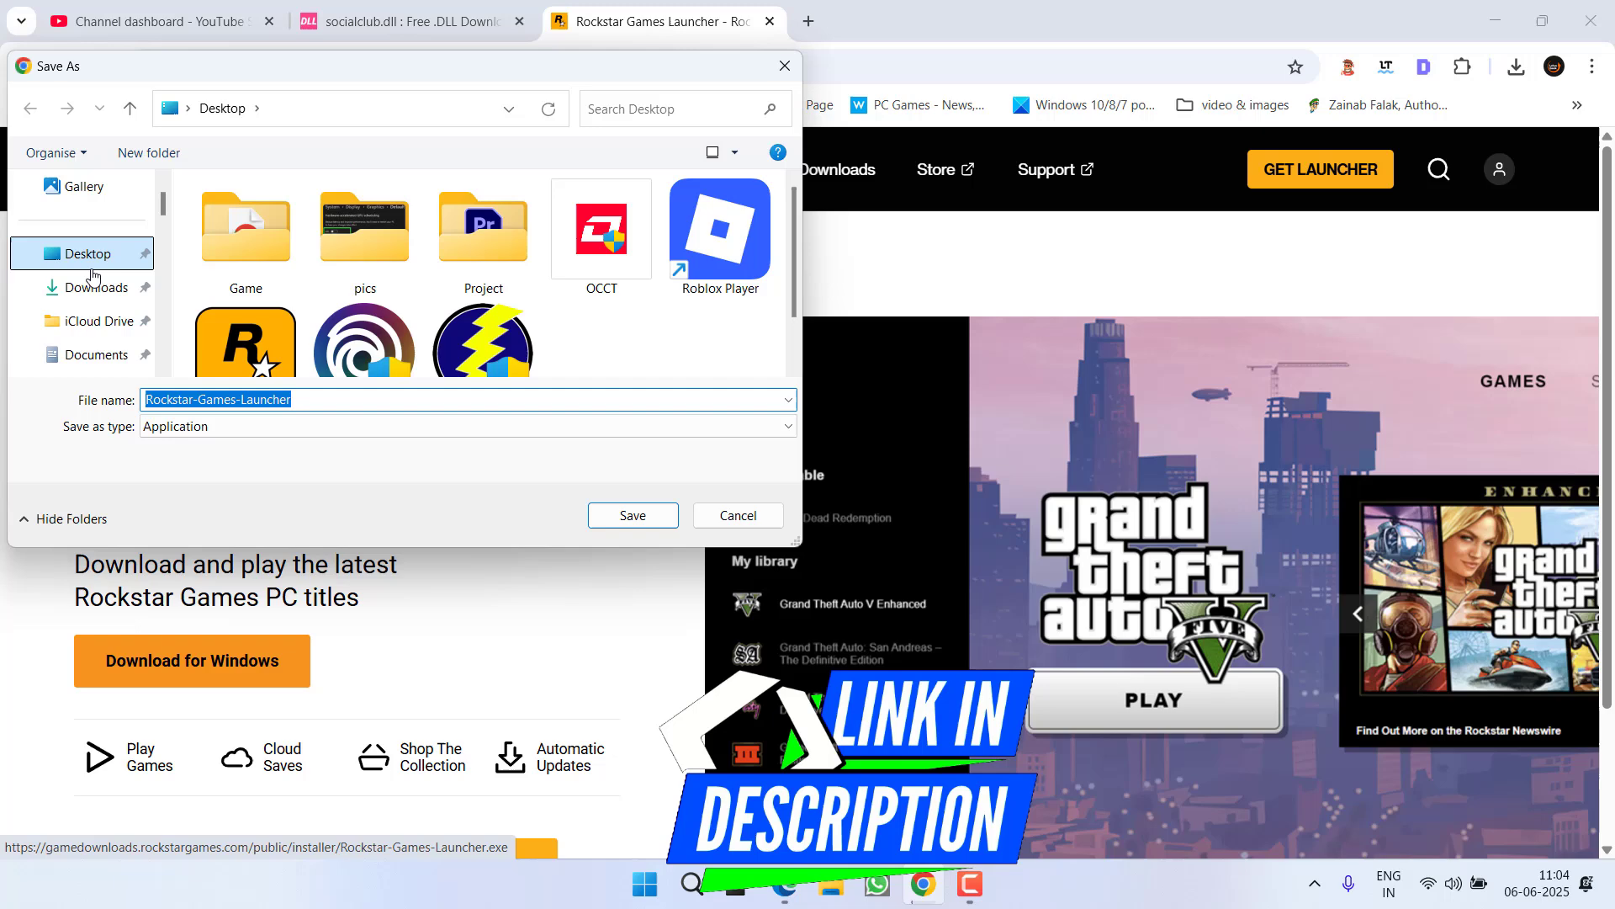
left_click(623, 515)
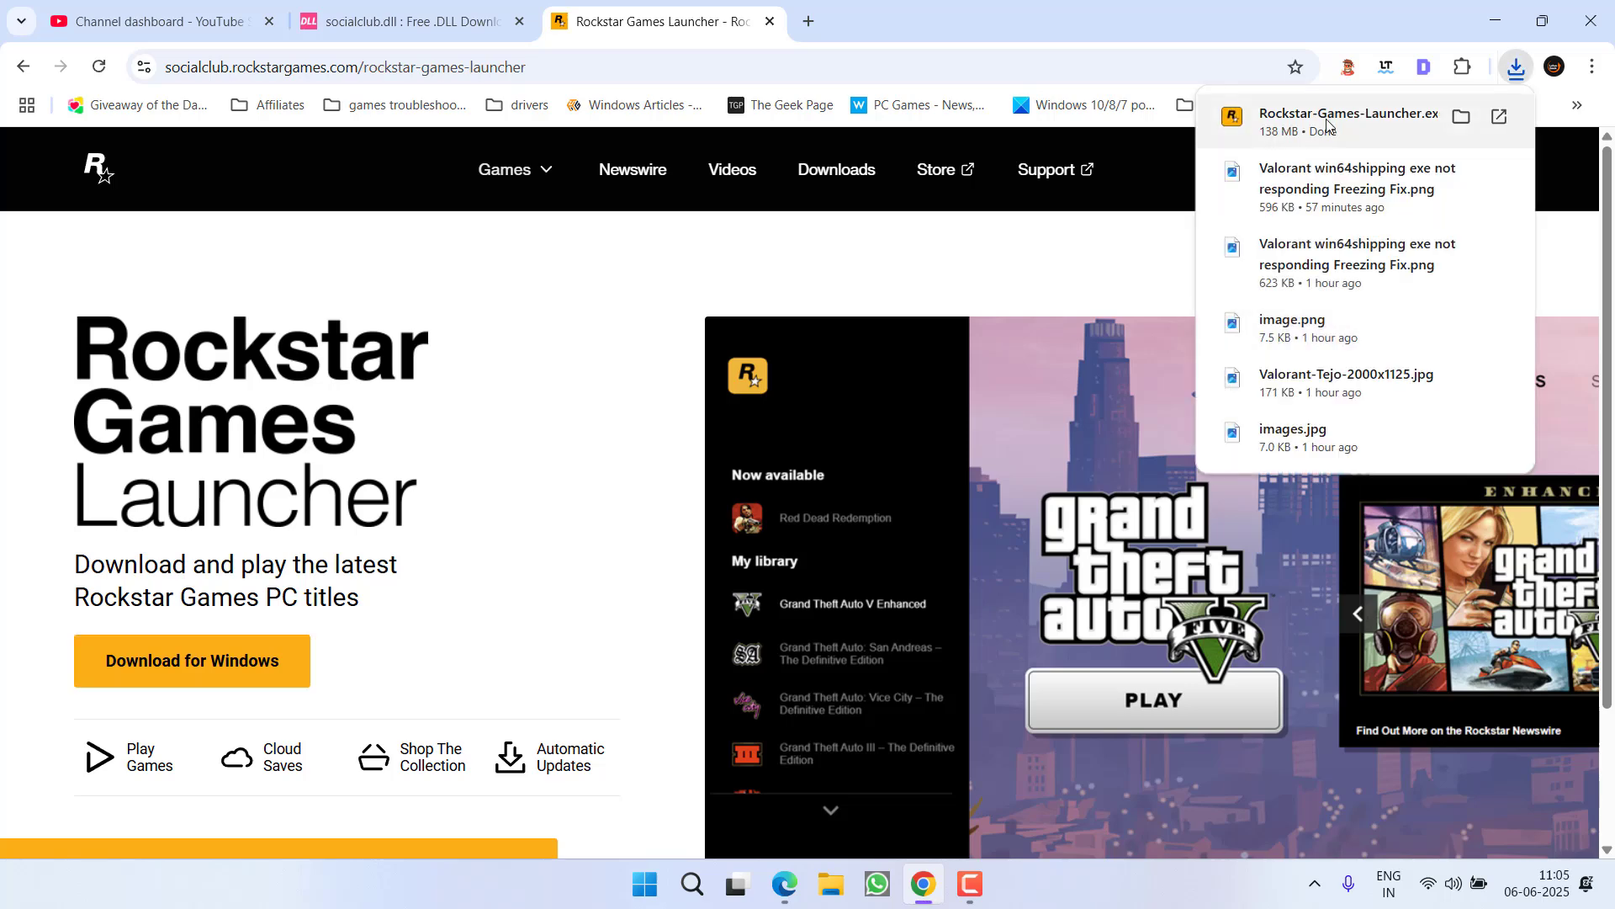
left_click(1495, 21)
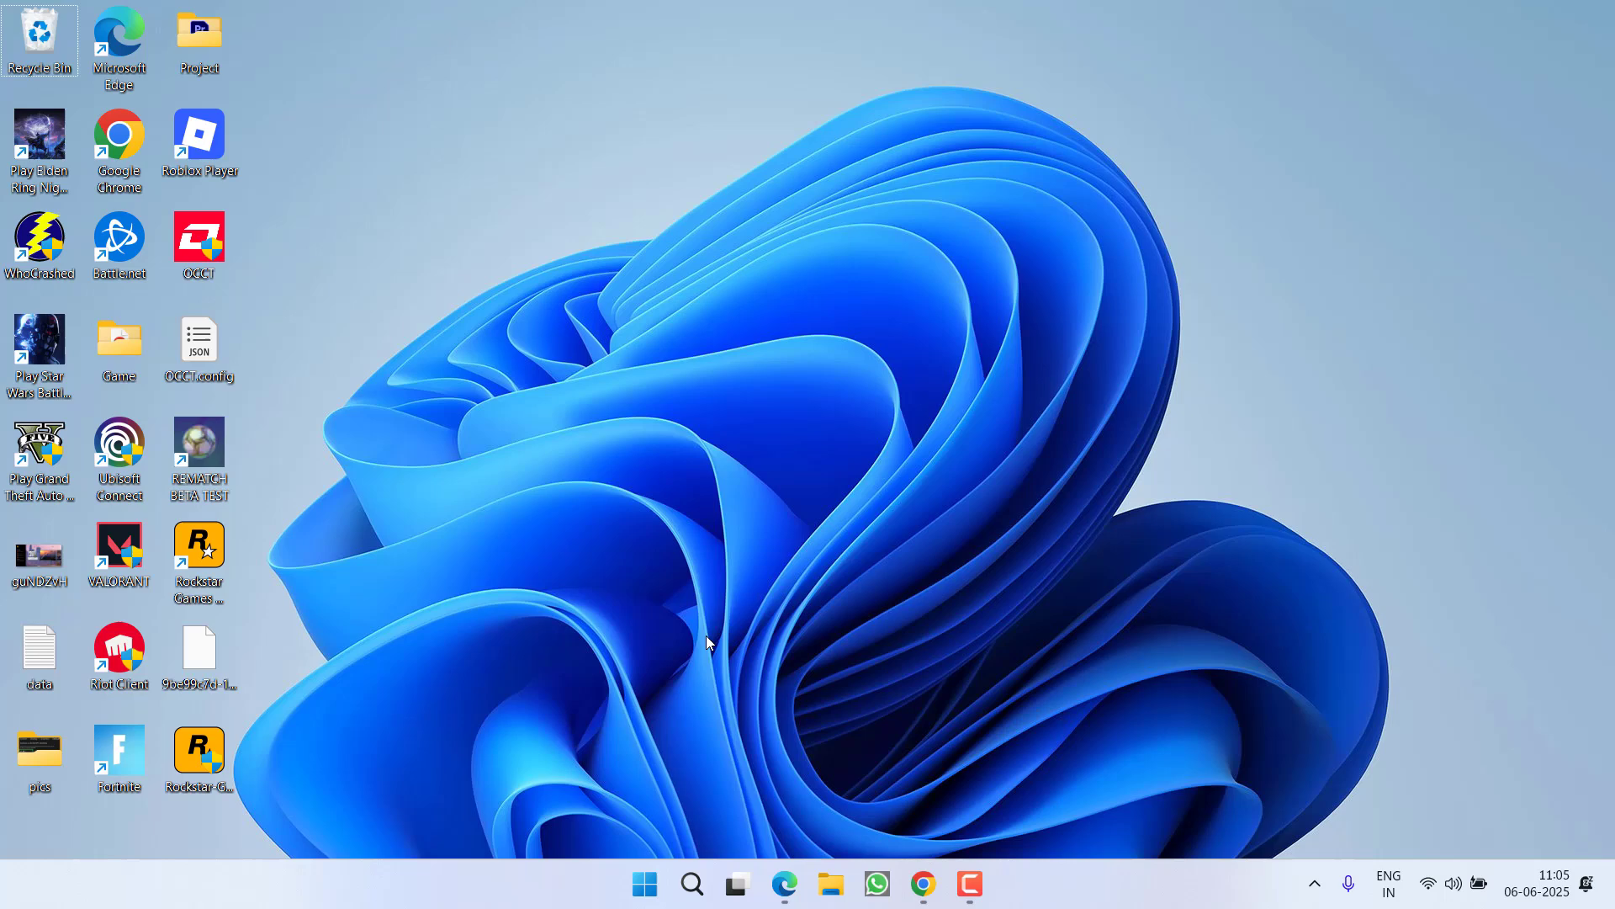
Step: Run the launcher installer, accept the Terms of Service and review the install path
left_click(711, 622)
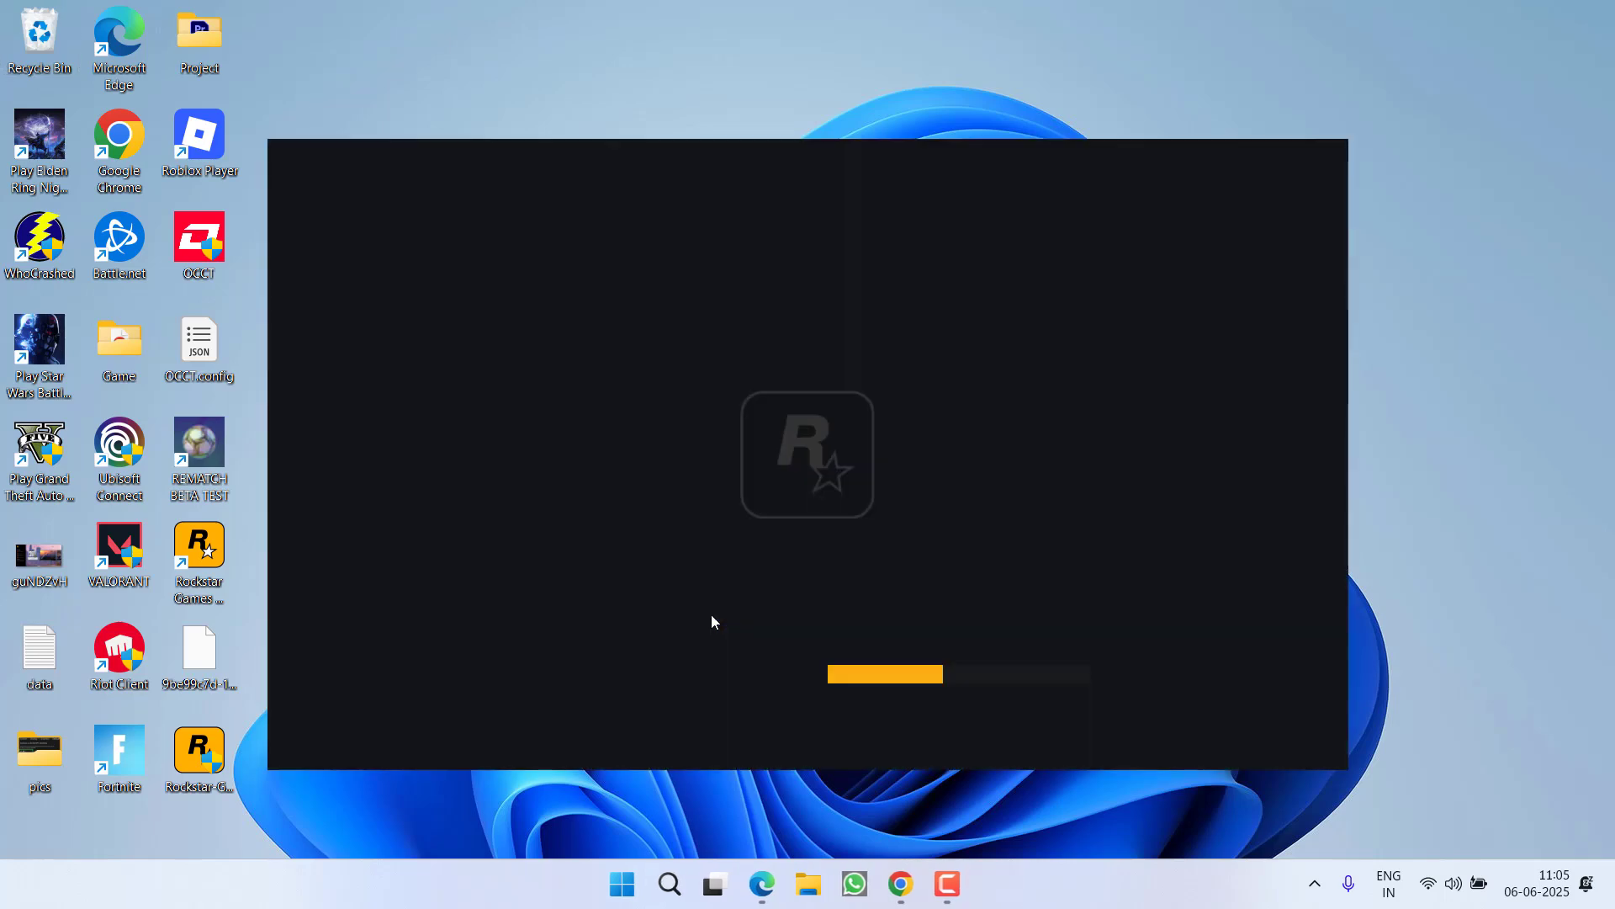
left_click(1223, 700)
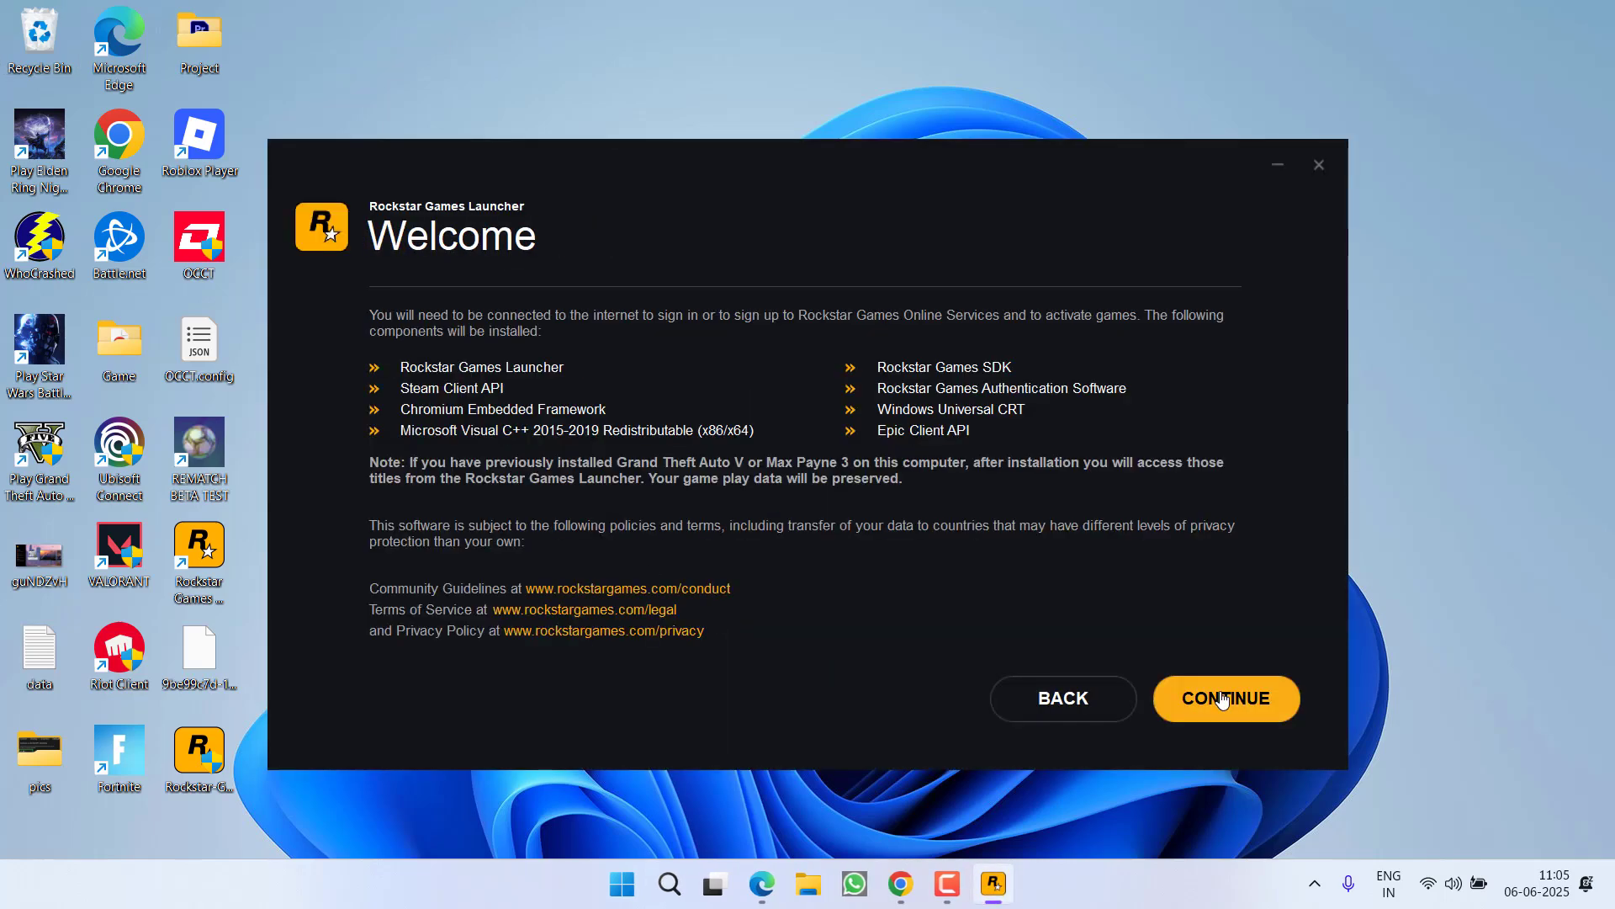
left_click(1222, 700)
left_click(612, 641)
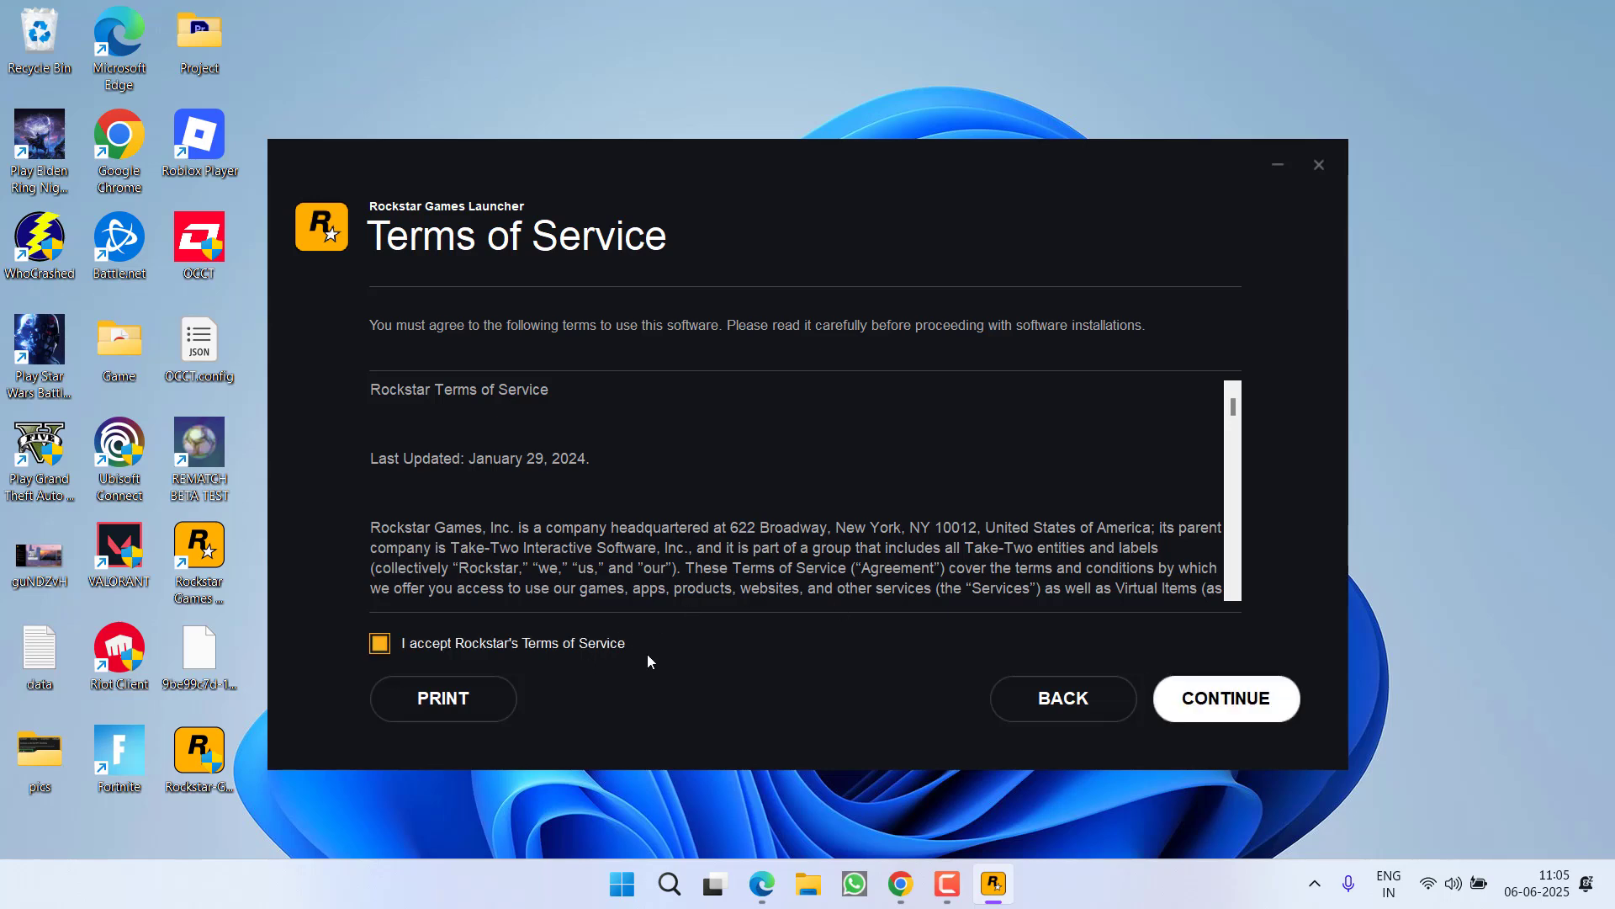
left_click(1226, 702)
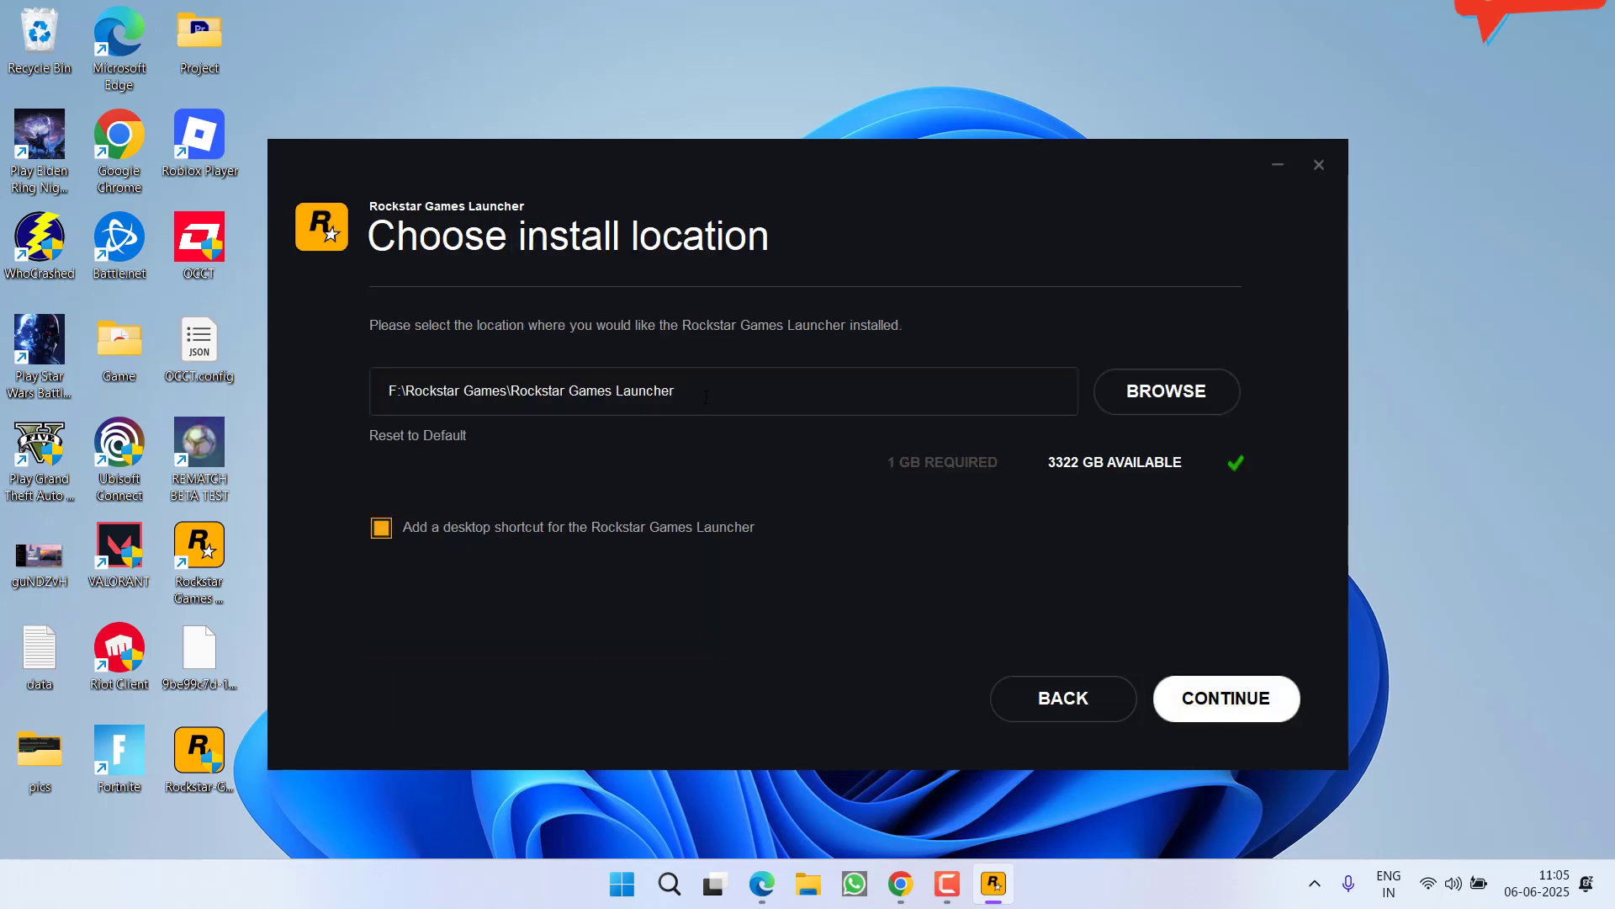
left_click_drag(705, 397, 423, 391)
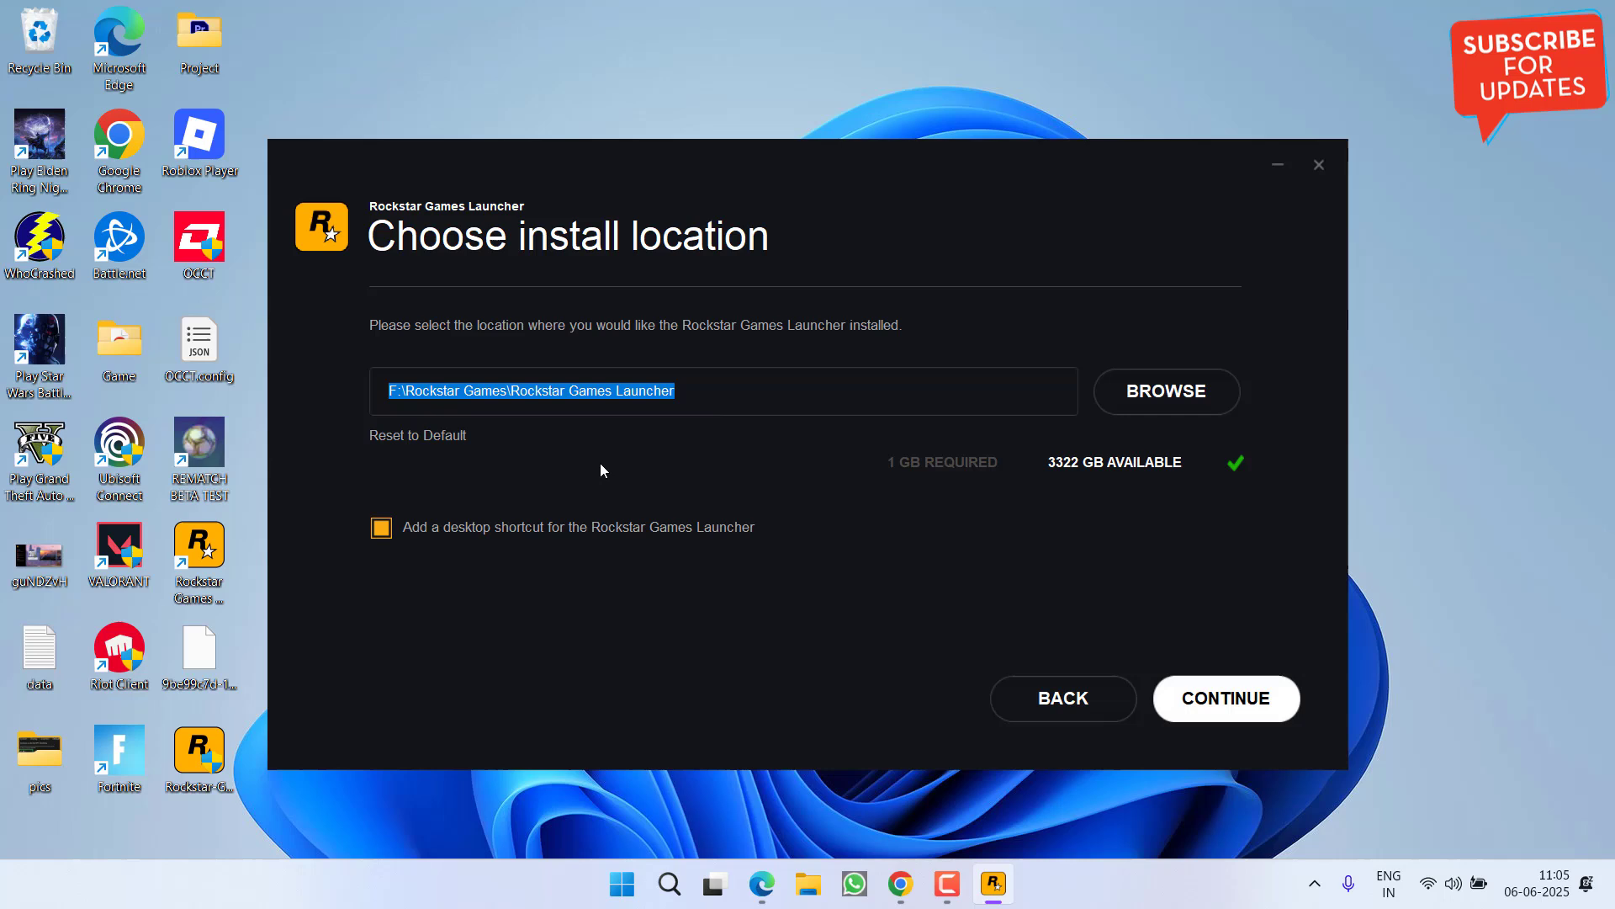
left_click(502, 389)
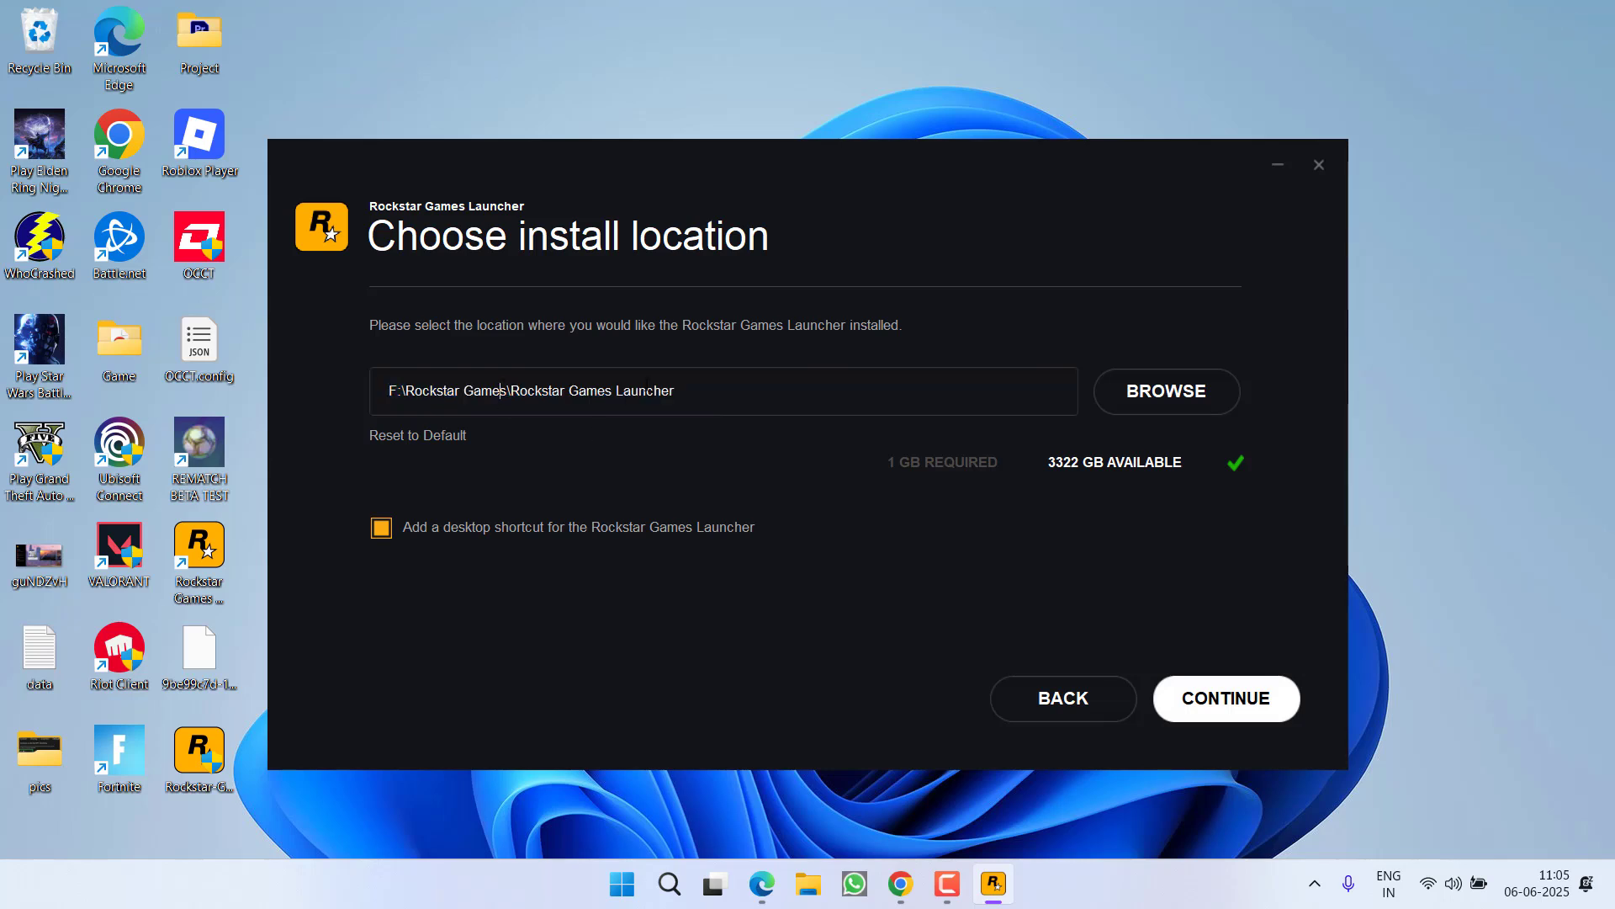
left_click_drag(695, 392, 451, 399)
Step: Check F:\Rockstar Games\Rockstar Games Launcher\Redistributables\SocialClub in Explorer, then close Explorer
left_click(807, 883)
left_click(1223, 195)
double_click(1223, 196)
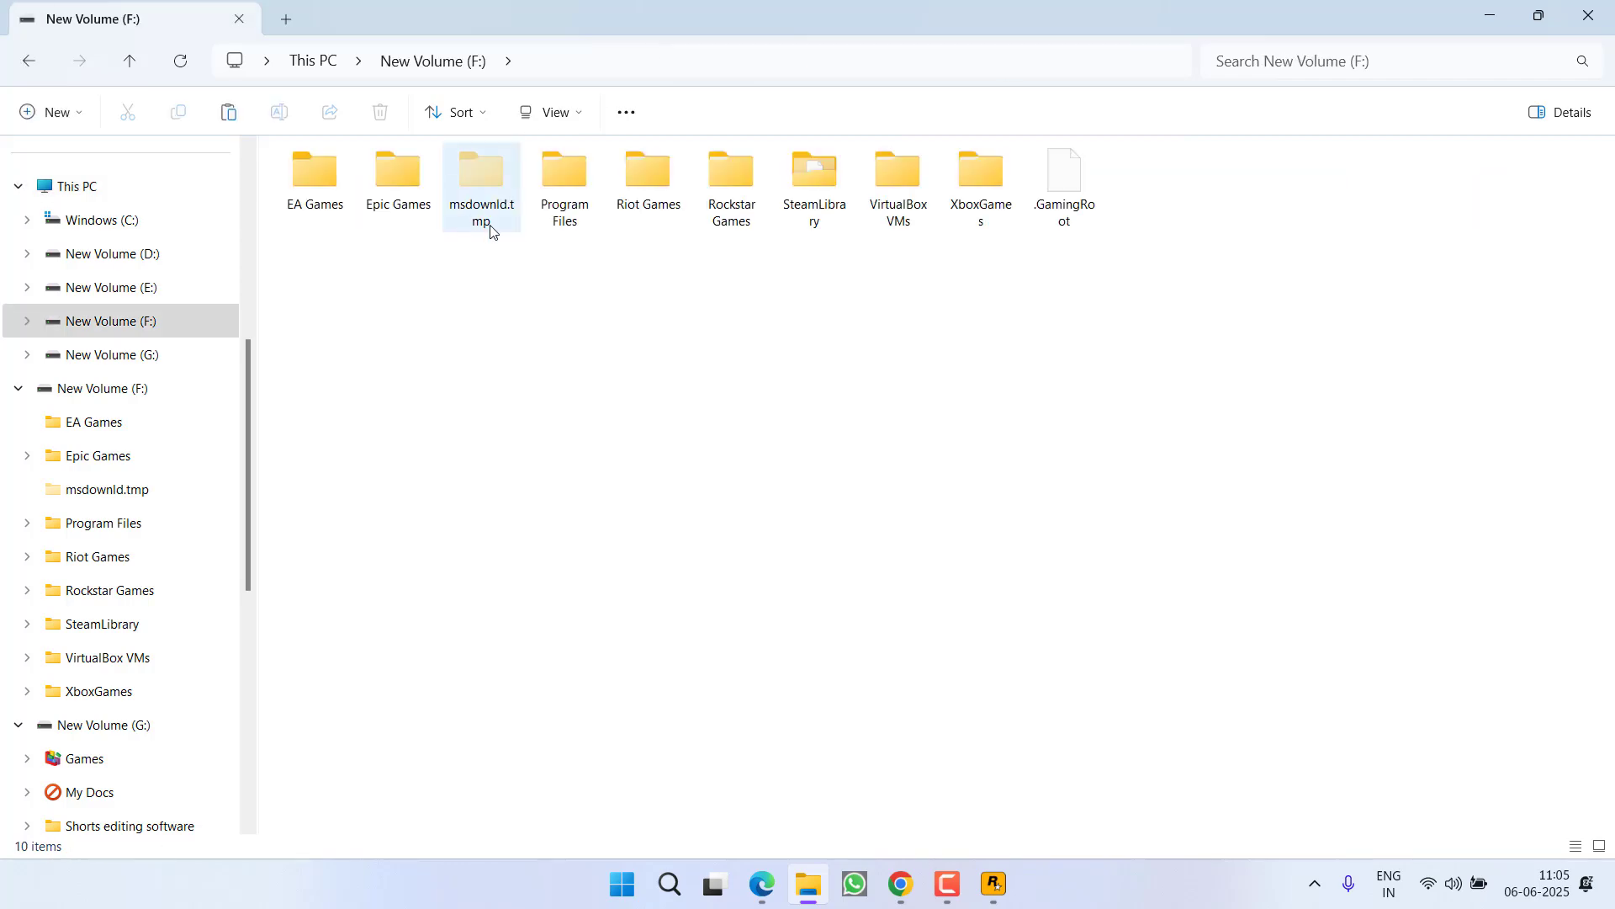
double_click(730, 185)
double_click(389, 216)
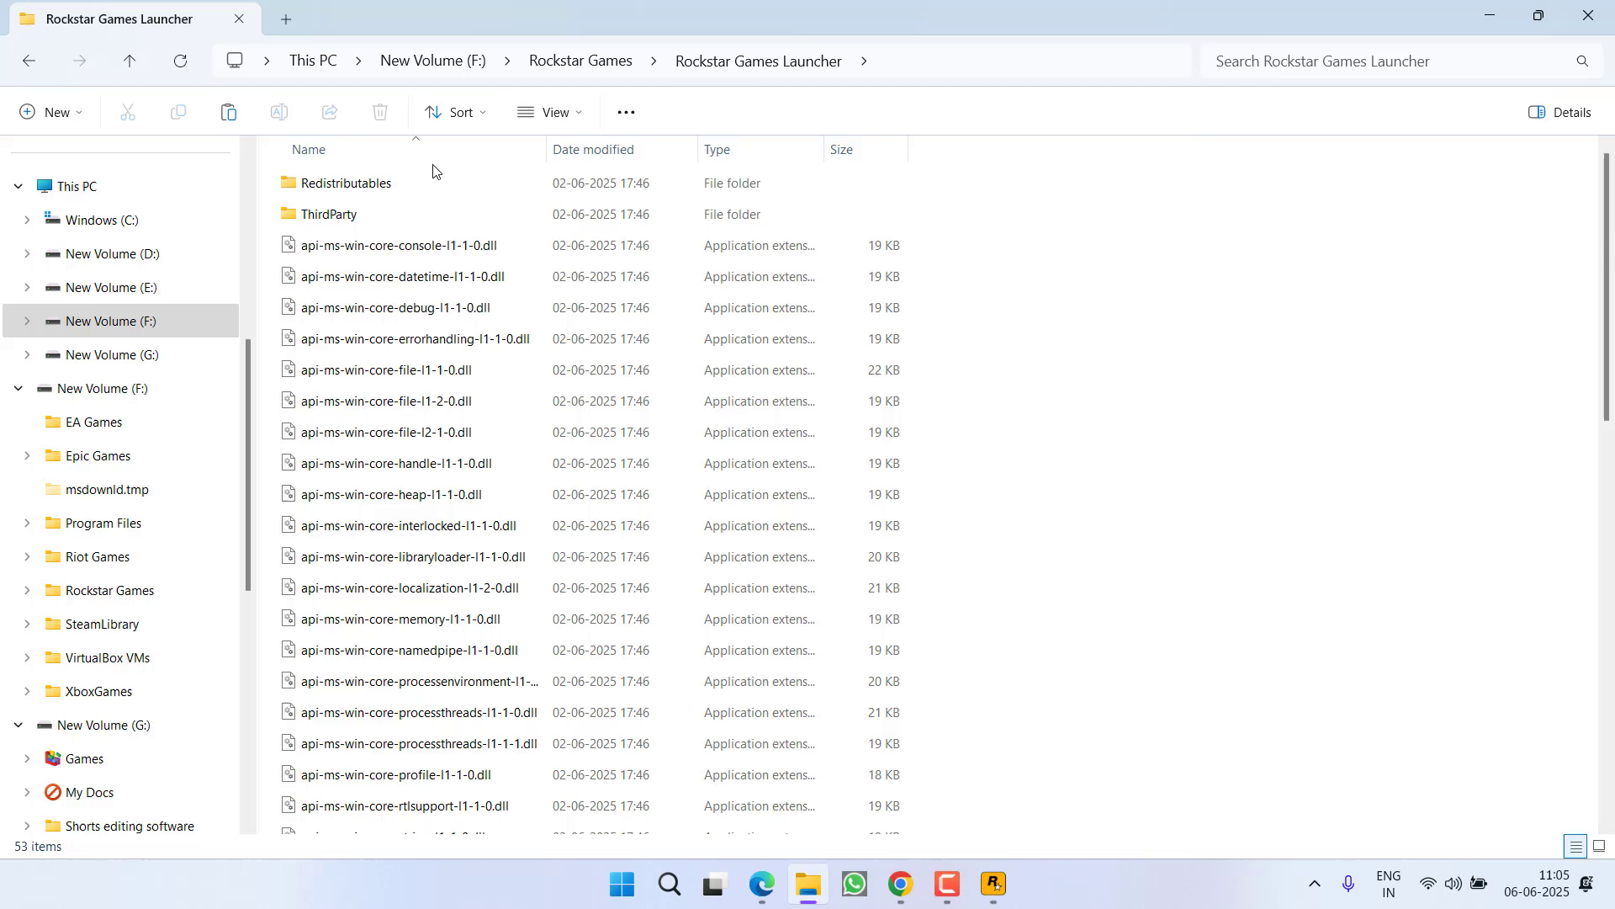
double_click(401, 187)
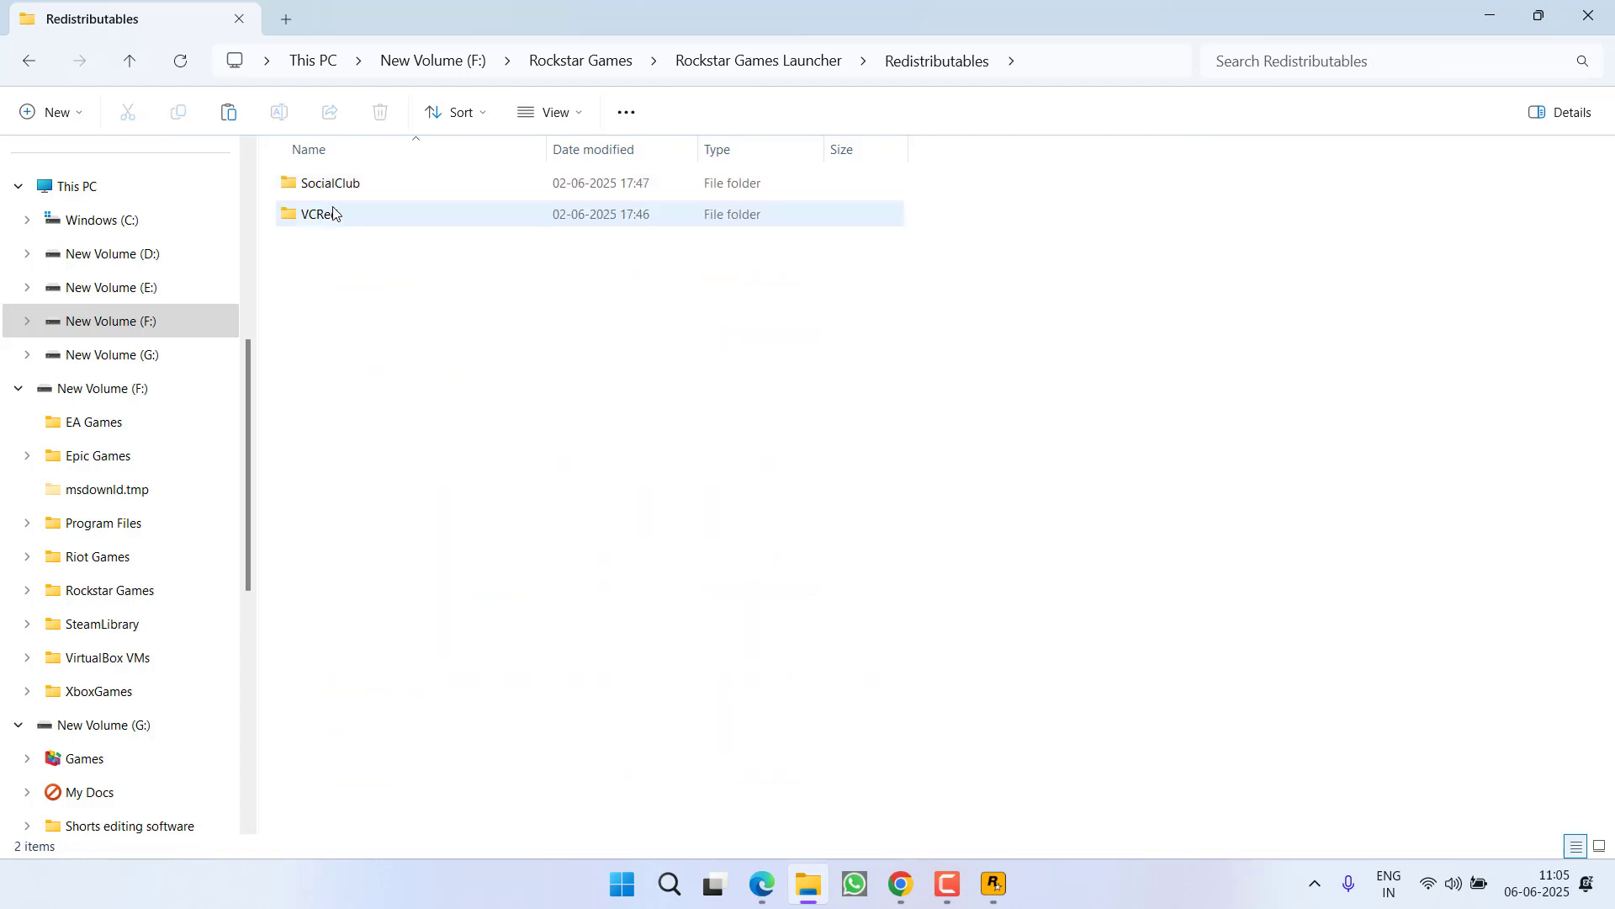
double_click(340, 187)
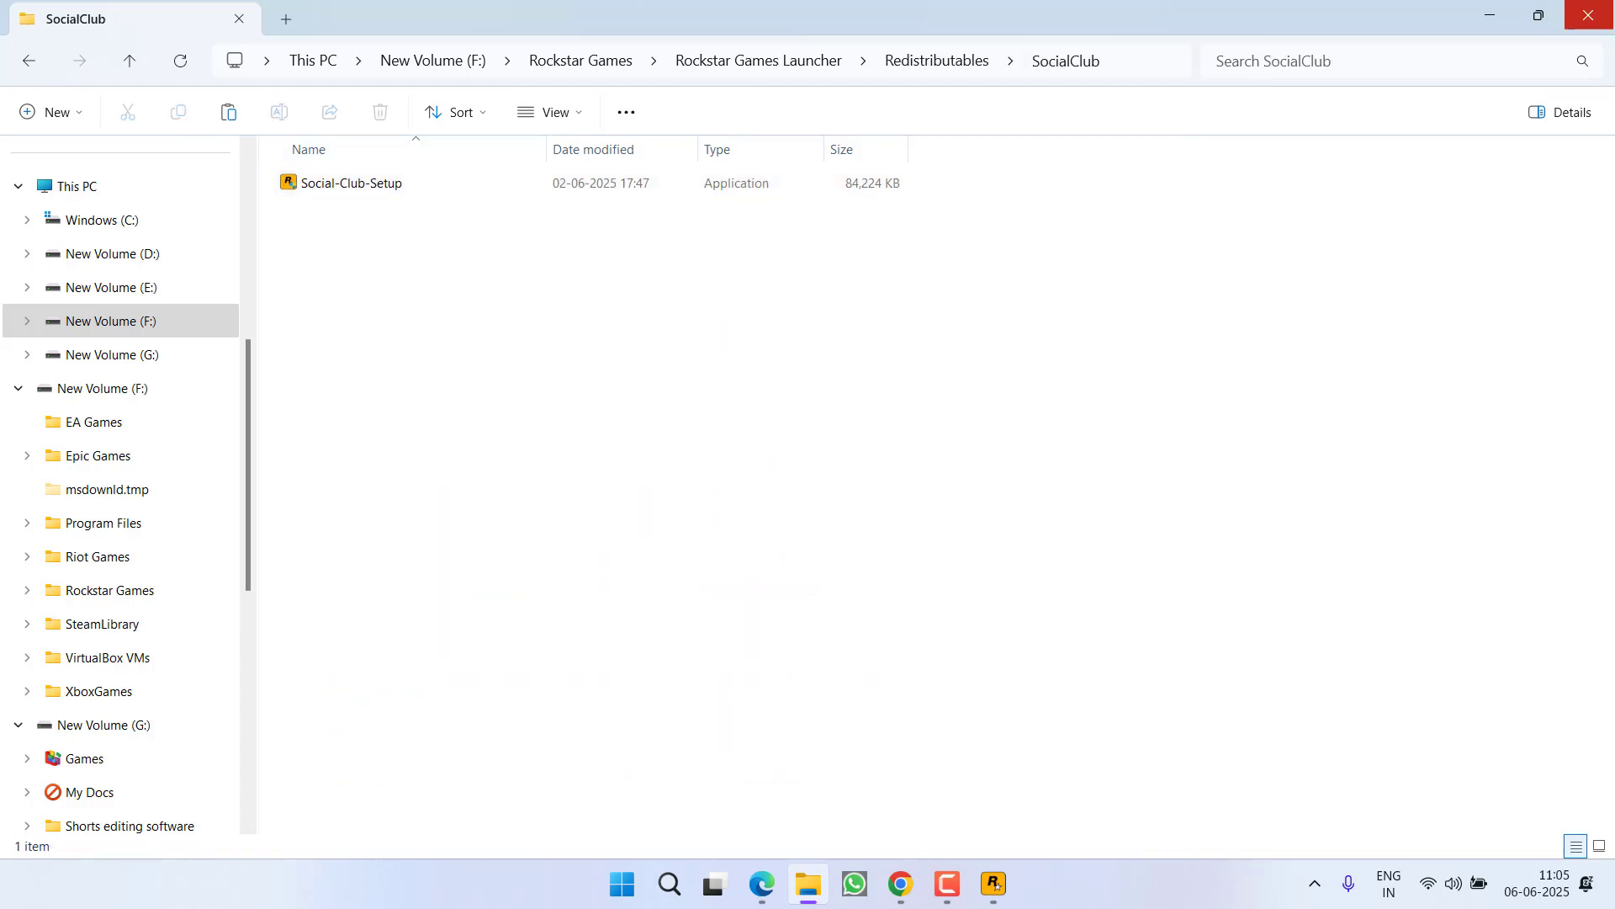
left_click(1588, 15)
Step: Quit the Rockstar Games Launcher installer without installing
left_click(1028, 707)
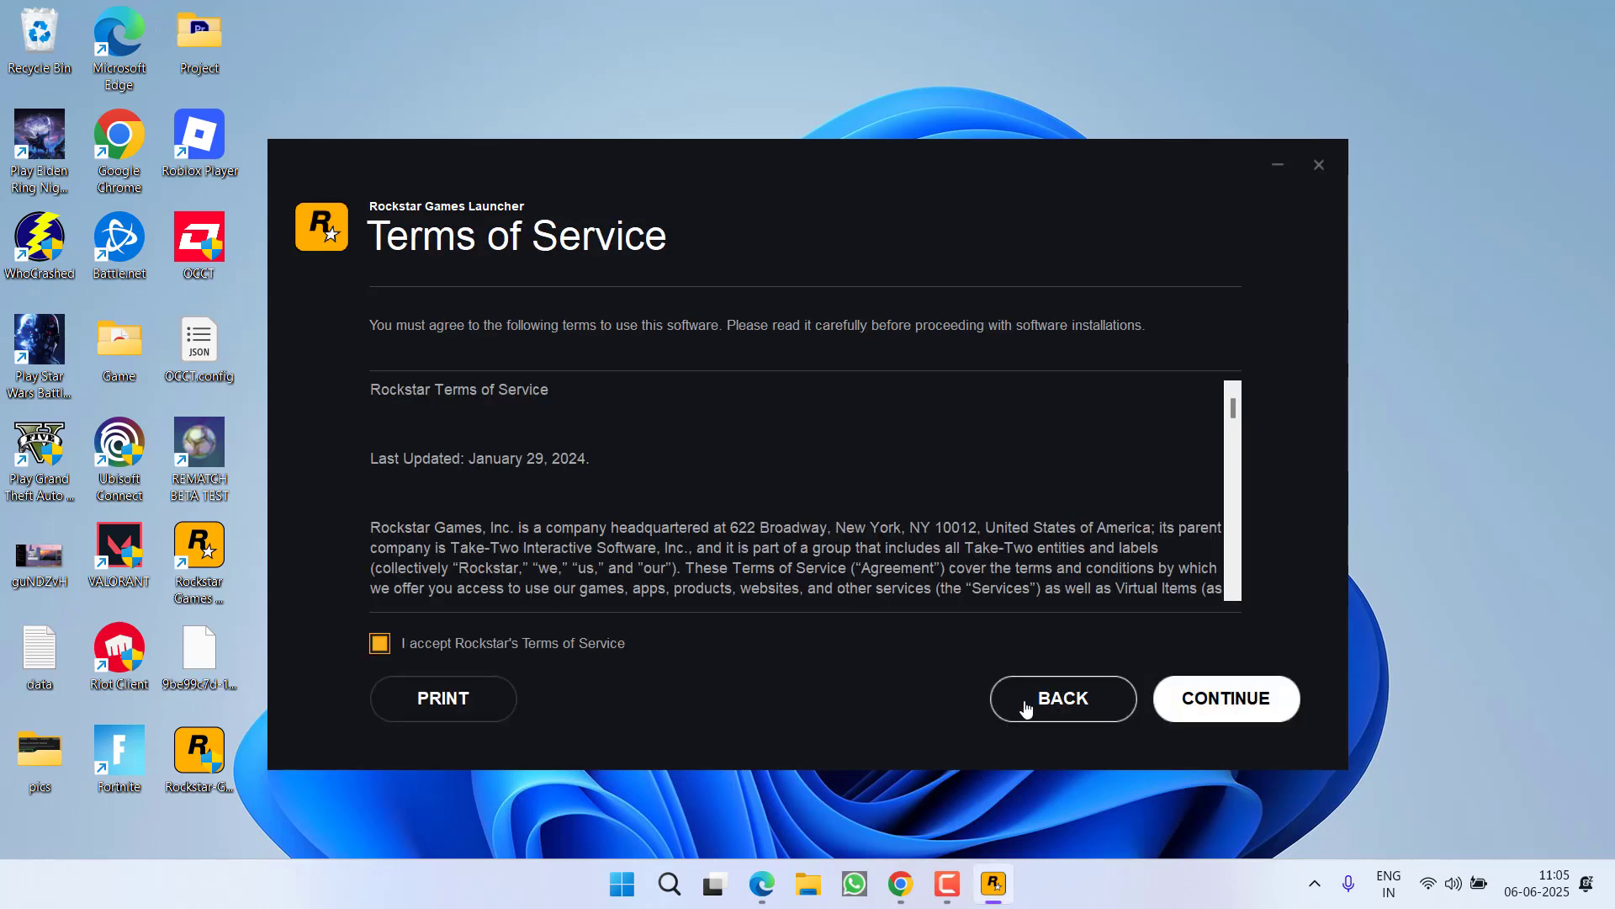
left_click(1318, 167)
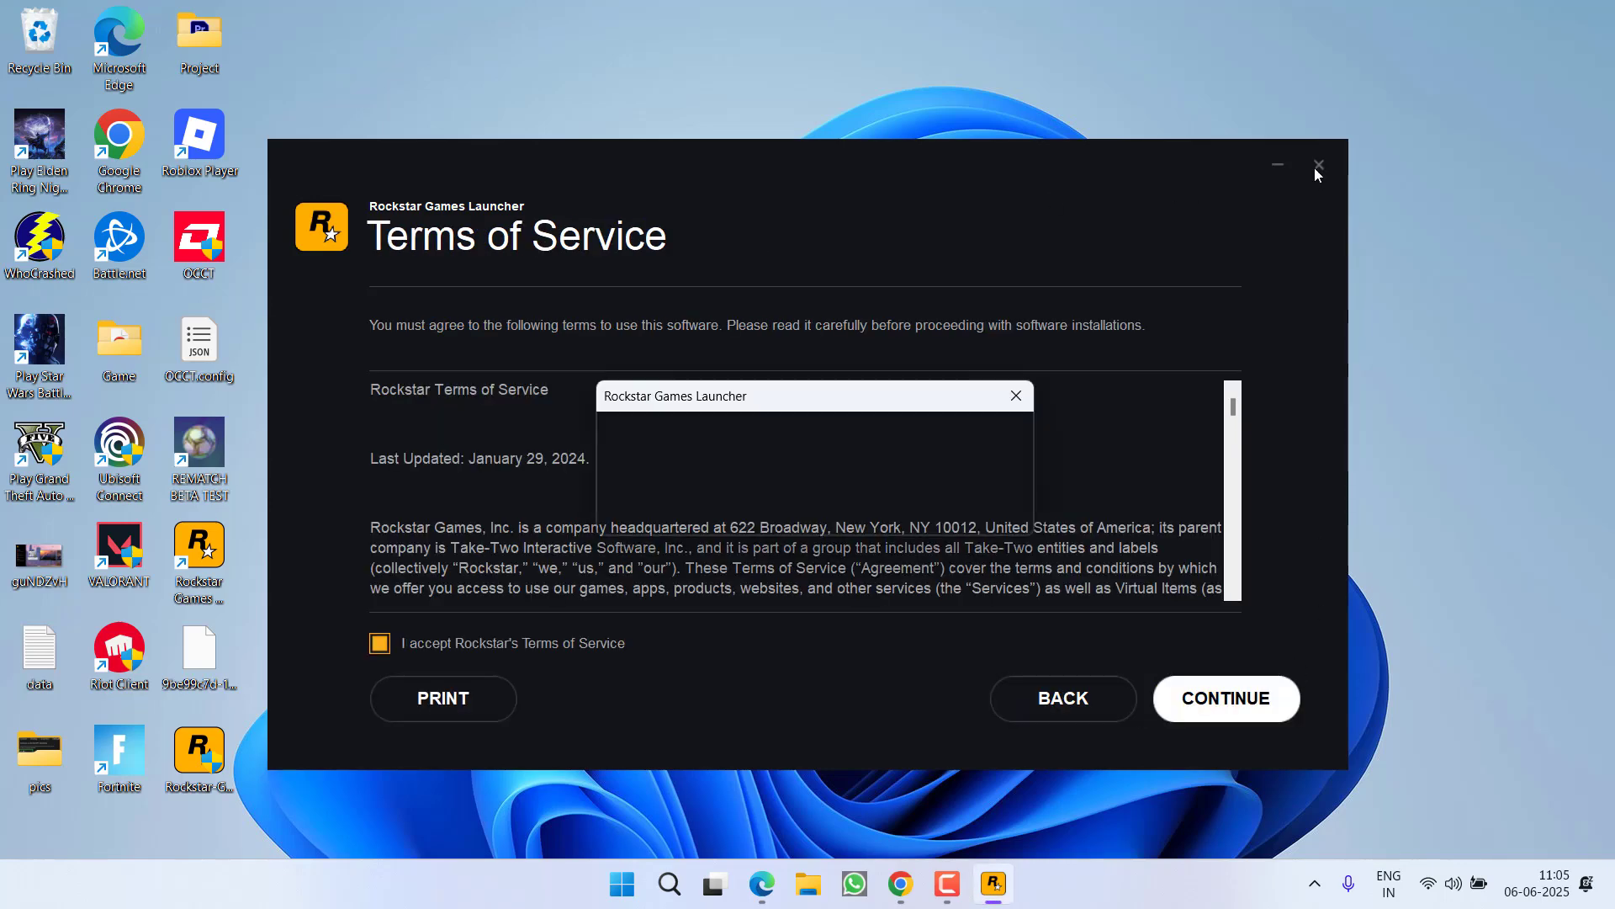
left_click(880, 509)
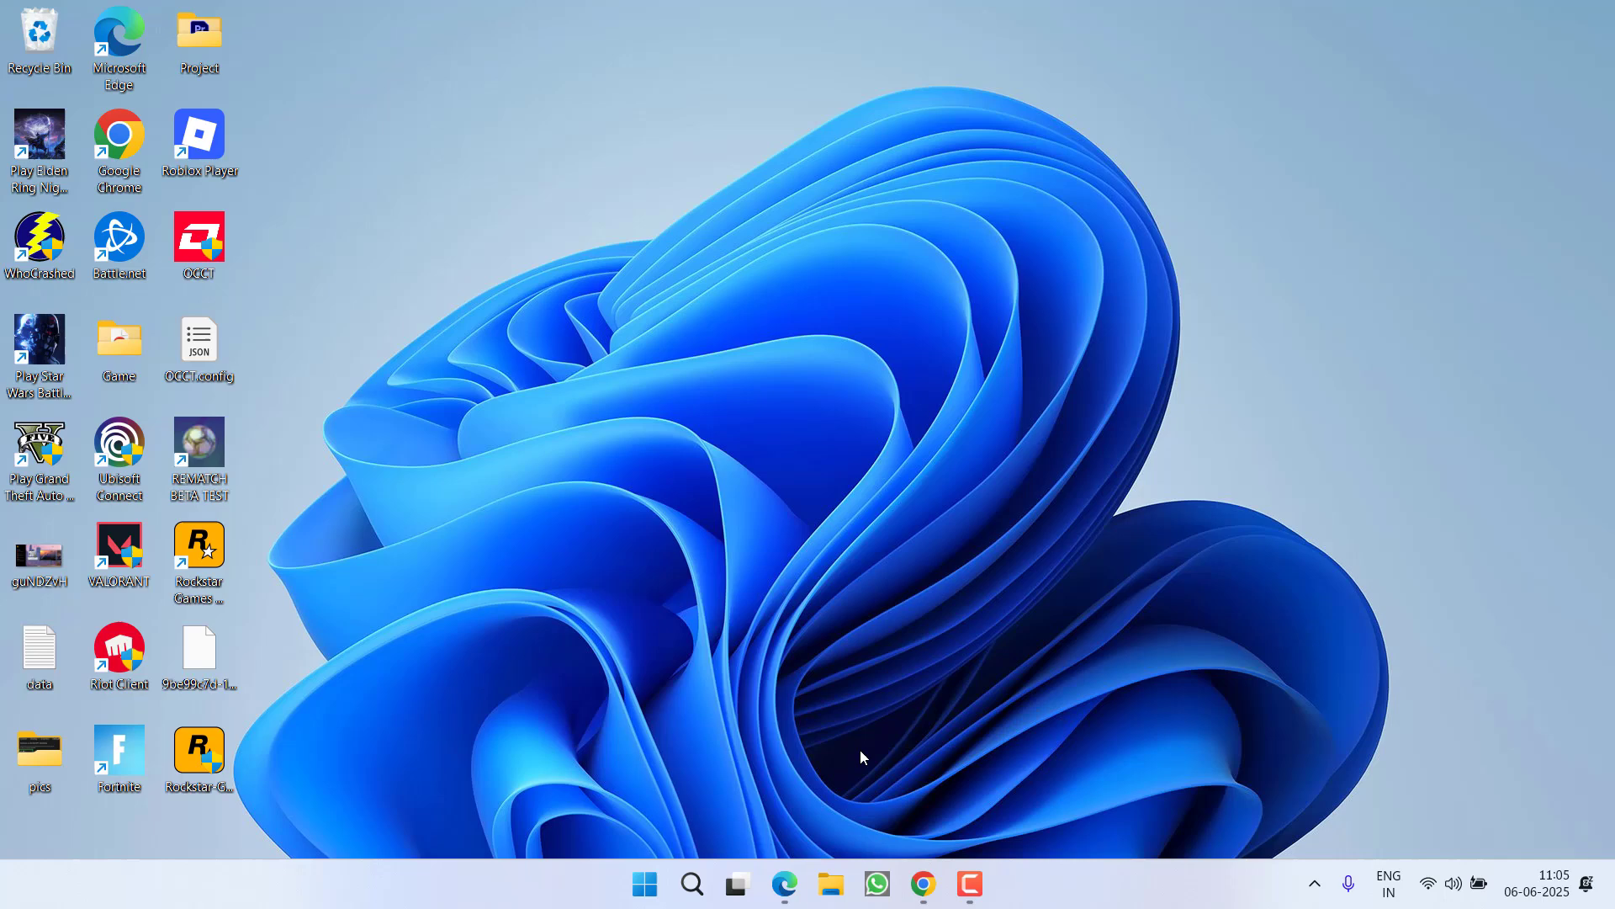
Step: On the DLLme socialclub.dll page, save the 64-bit 2.3.3.1 zip to the Desktop and minimise Chrome
left_click(926, 883)
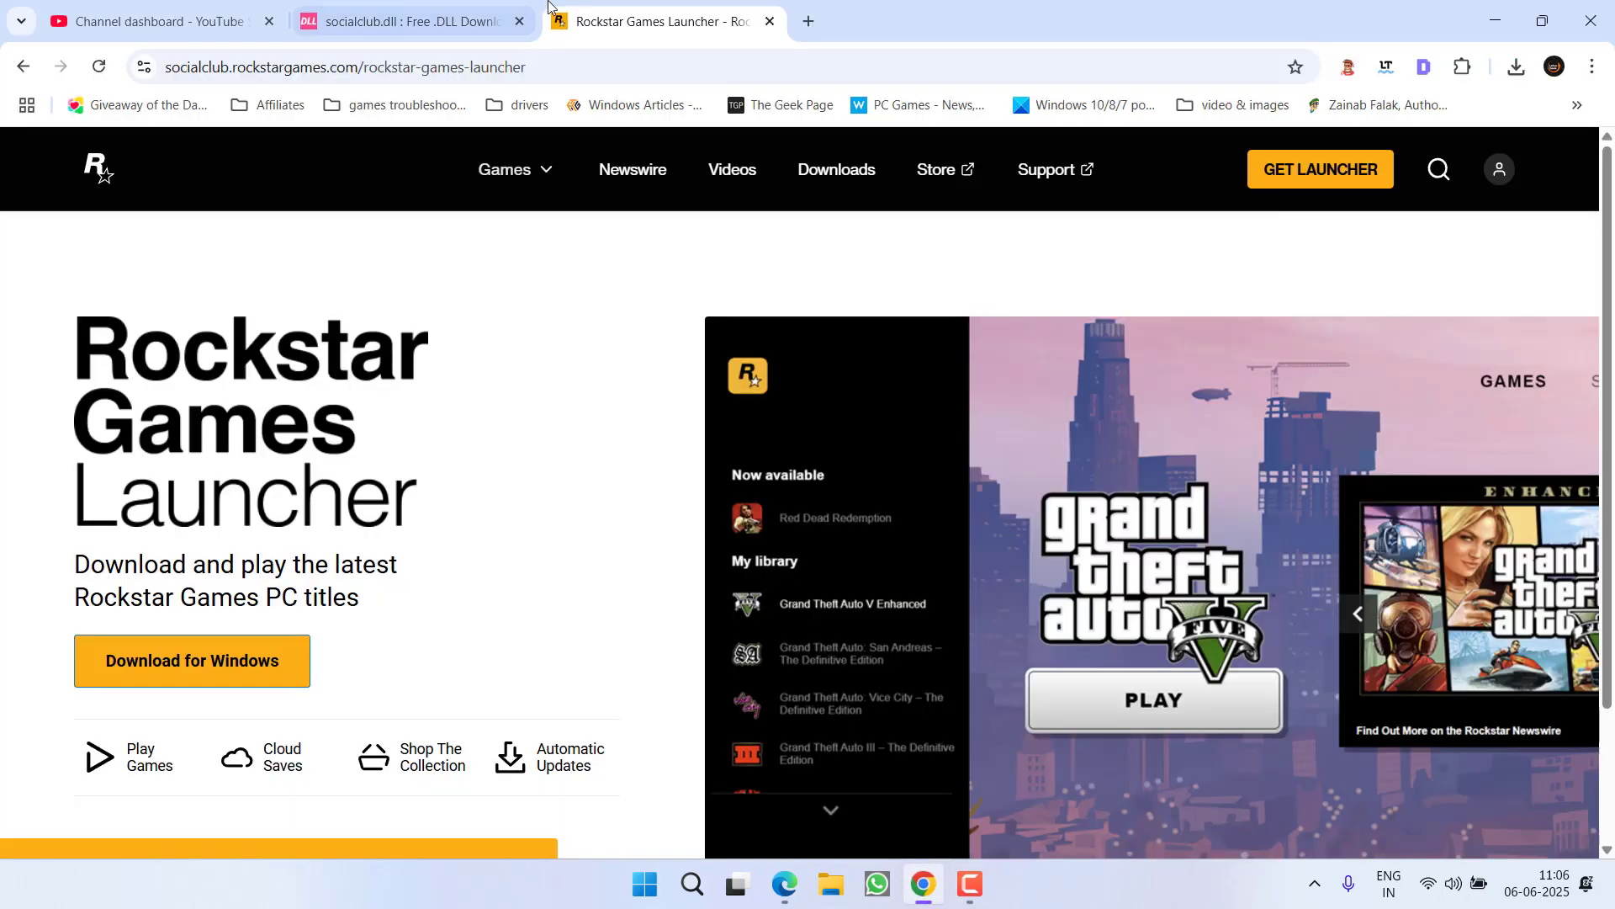
left_click(412, 21)
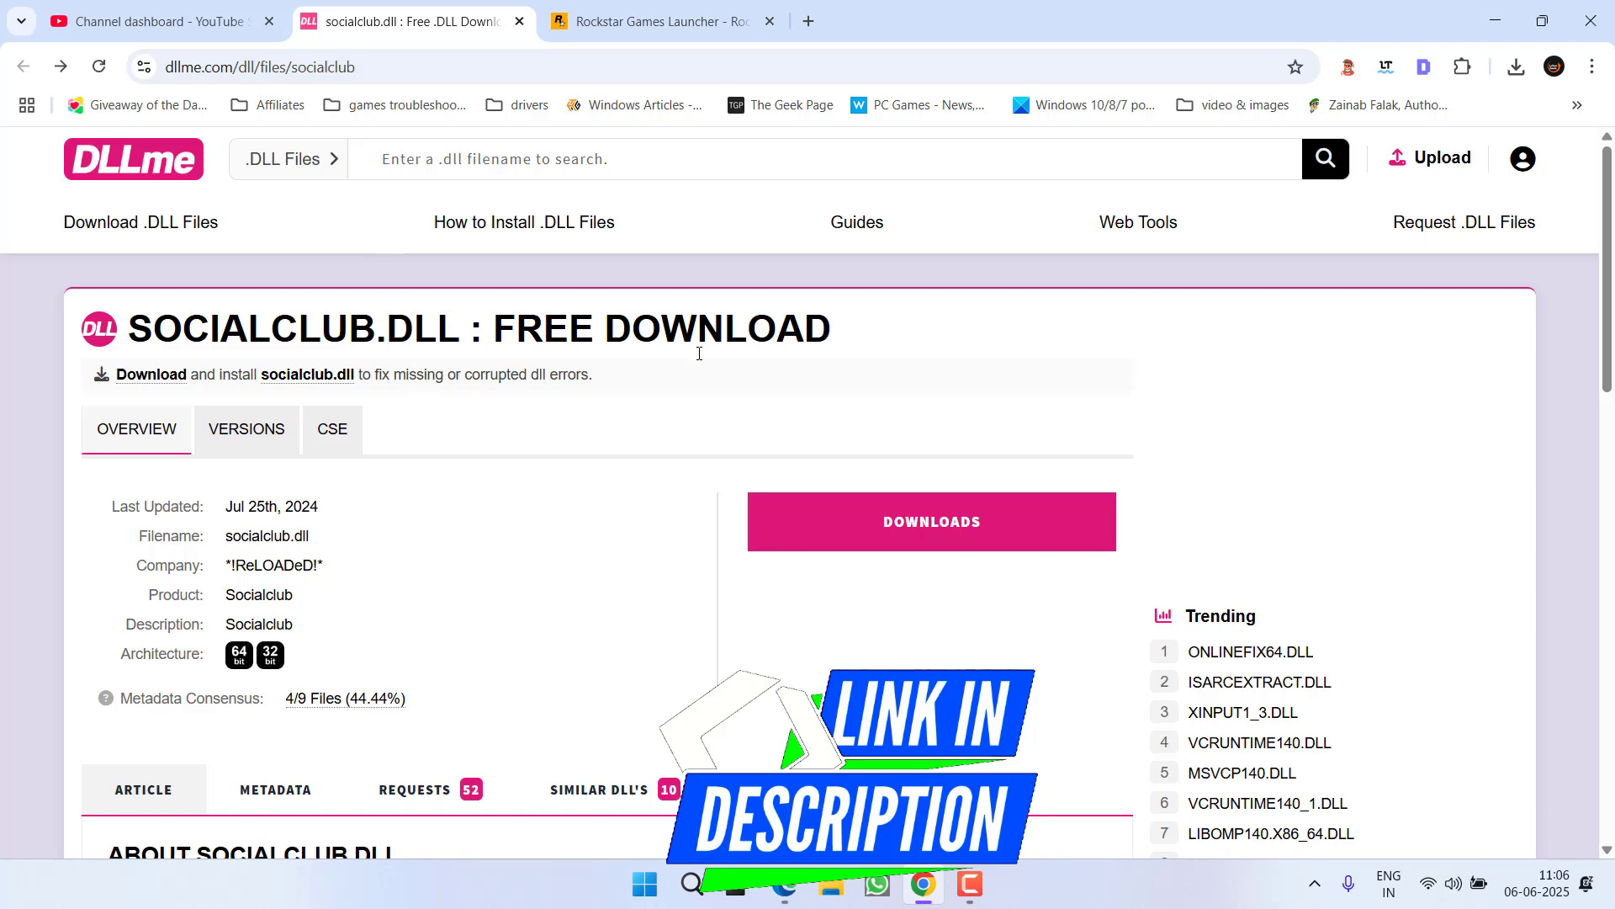
left_click(887, 525)
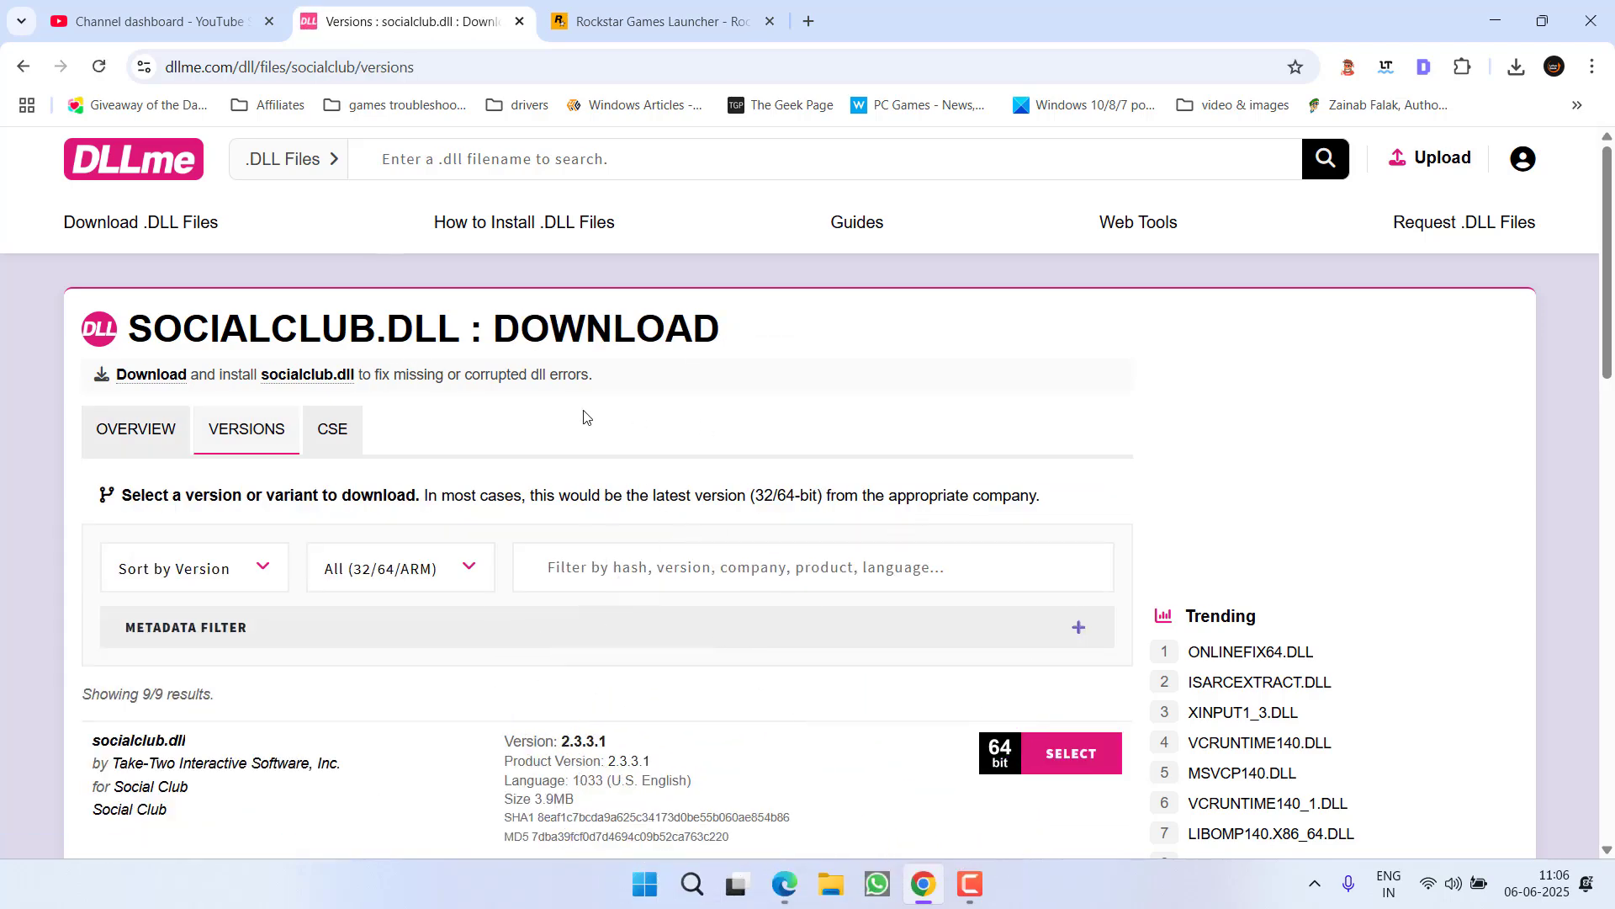
scroll(576, 418, "down", 6)
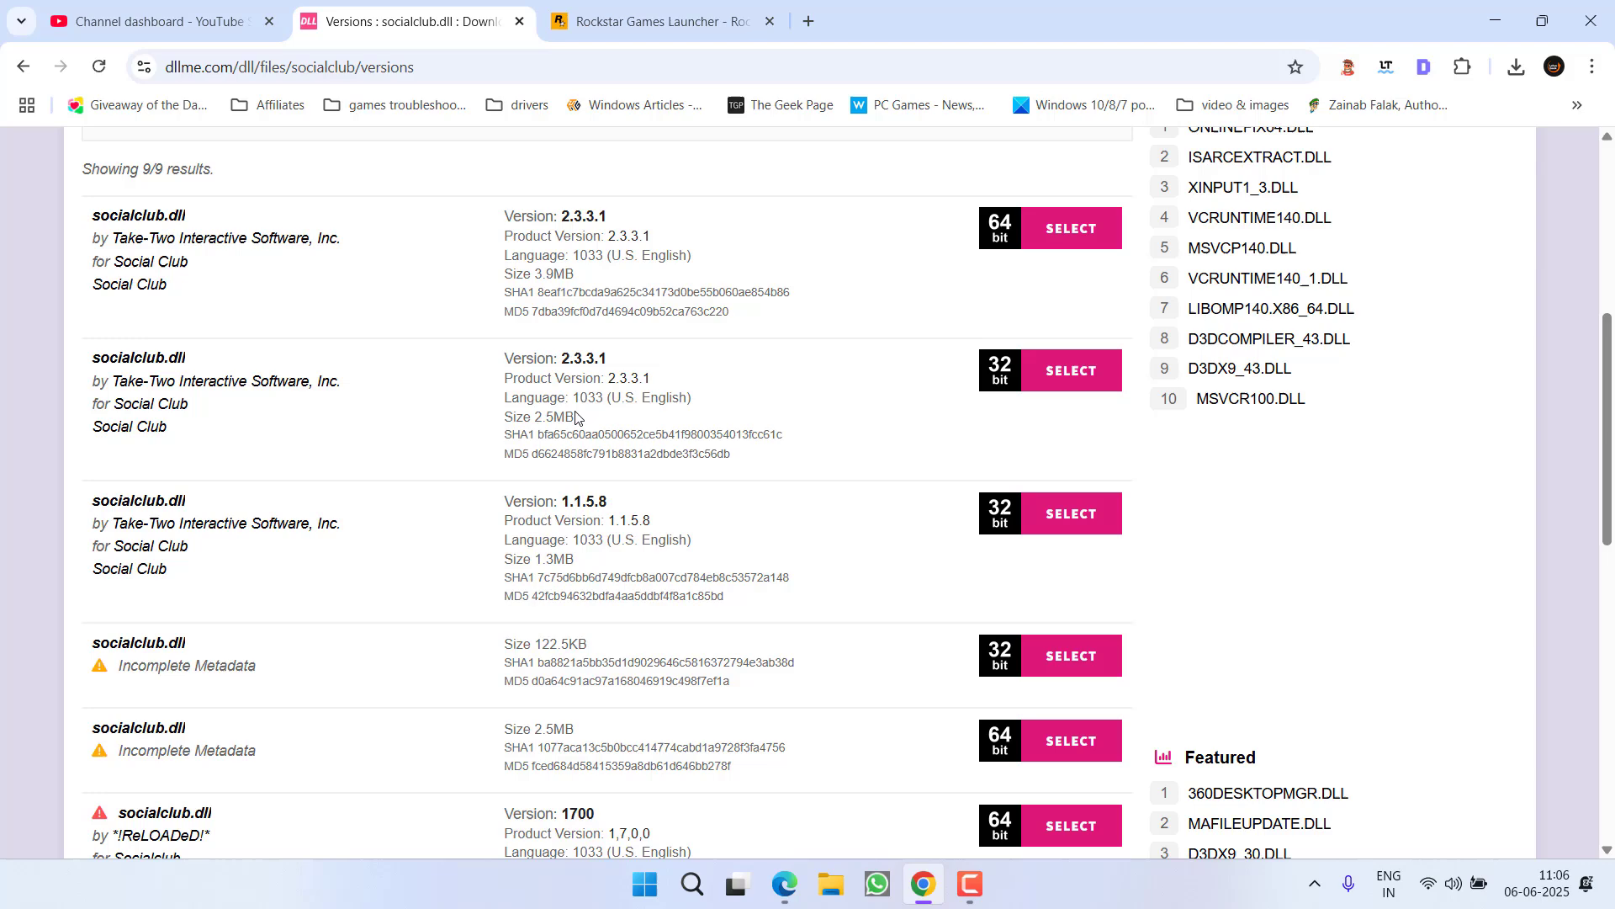
left_click(1062, 240)
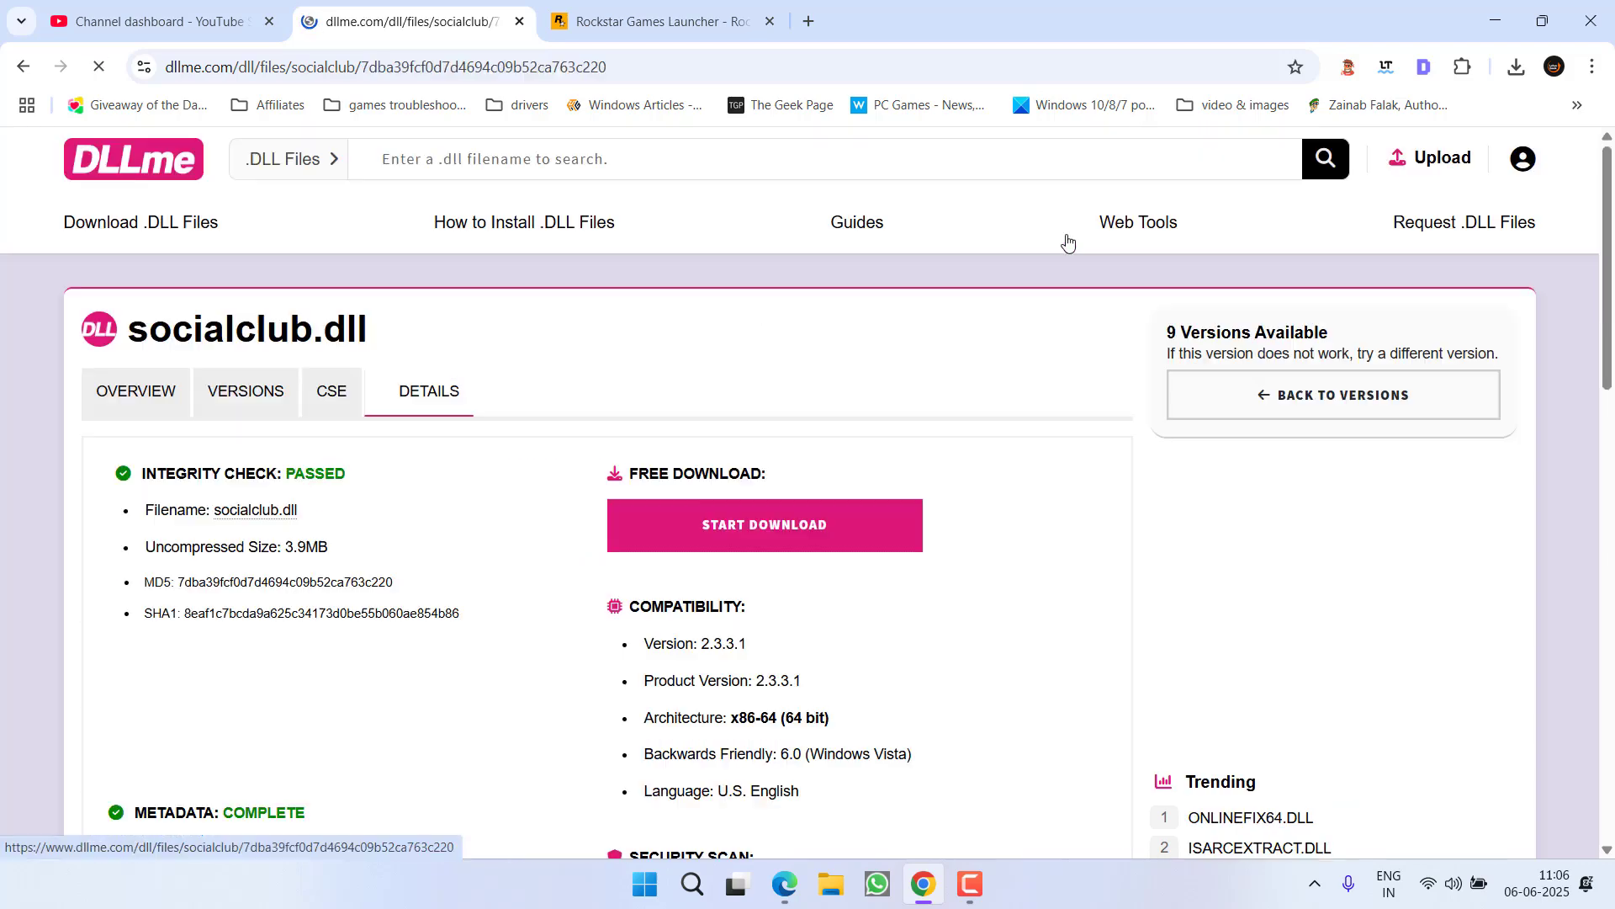
left_click(739, 528)
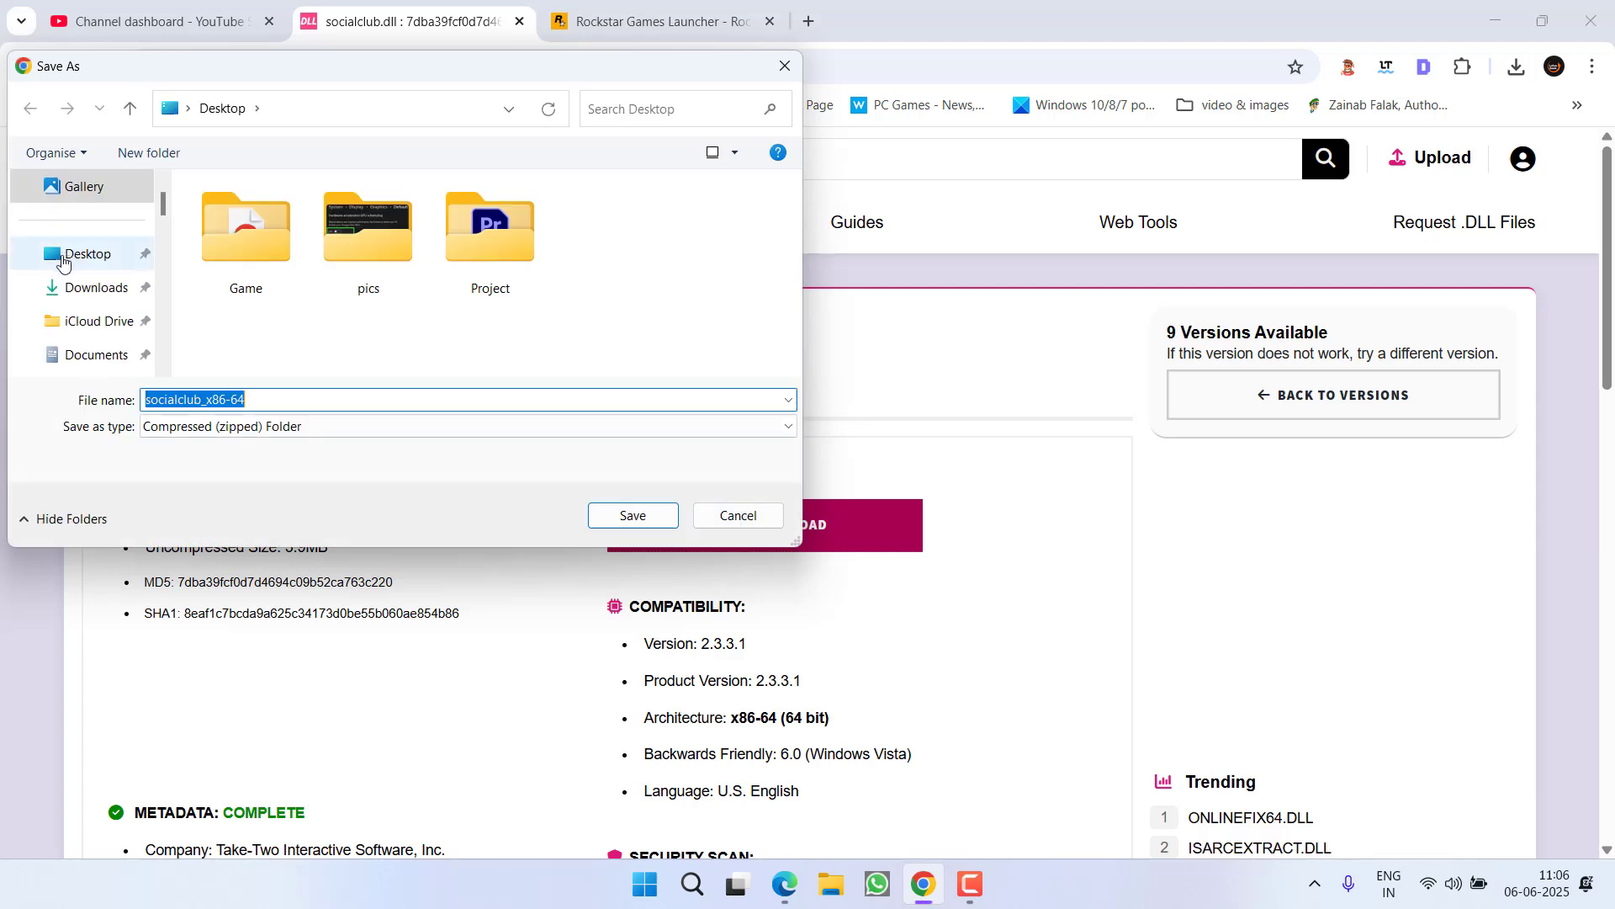
left_click(648, 515)
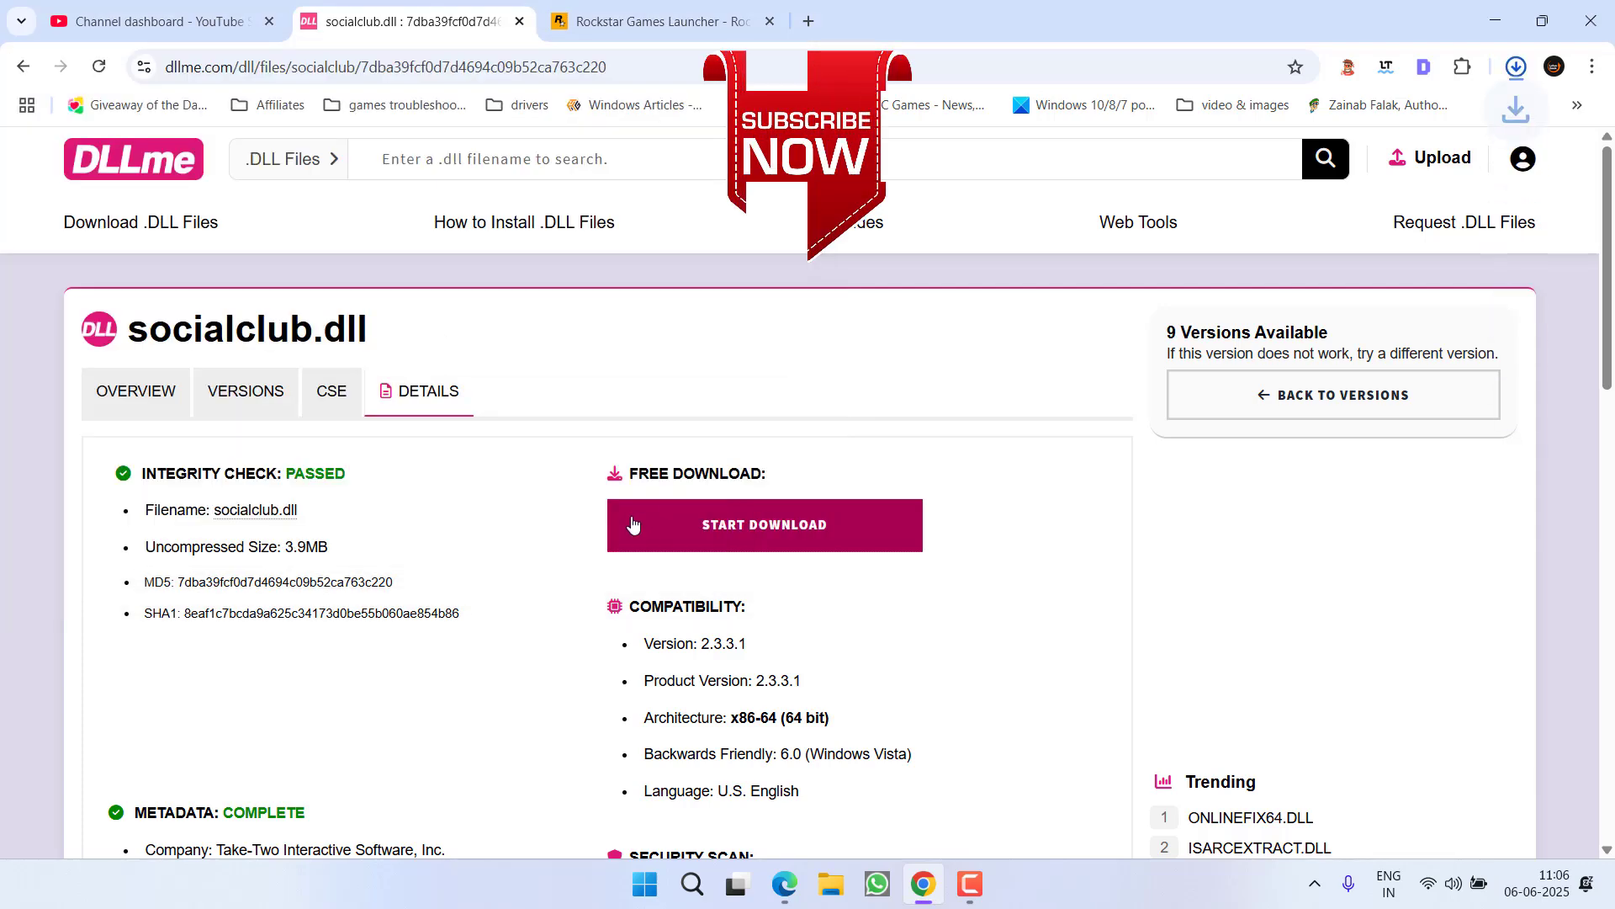
scroll(721, 462, "down", 3)
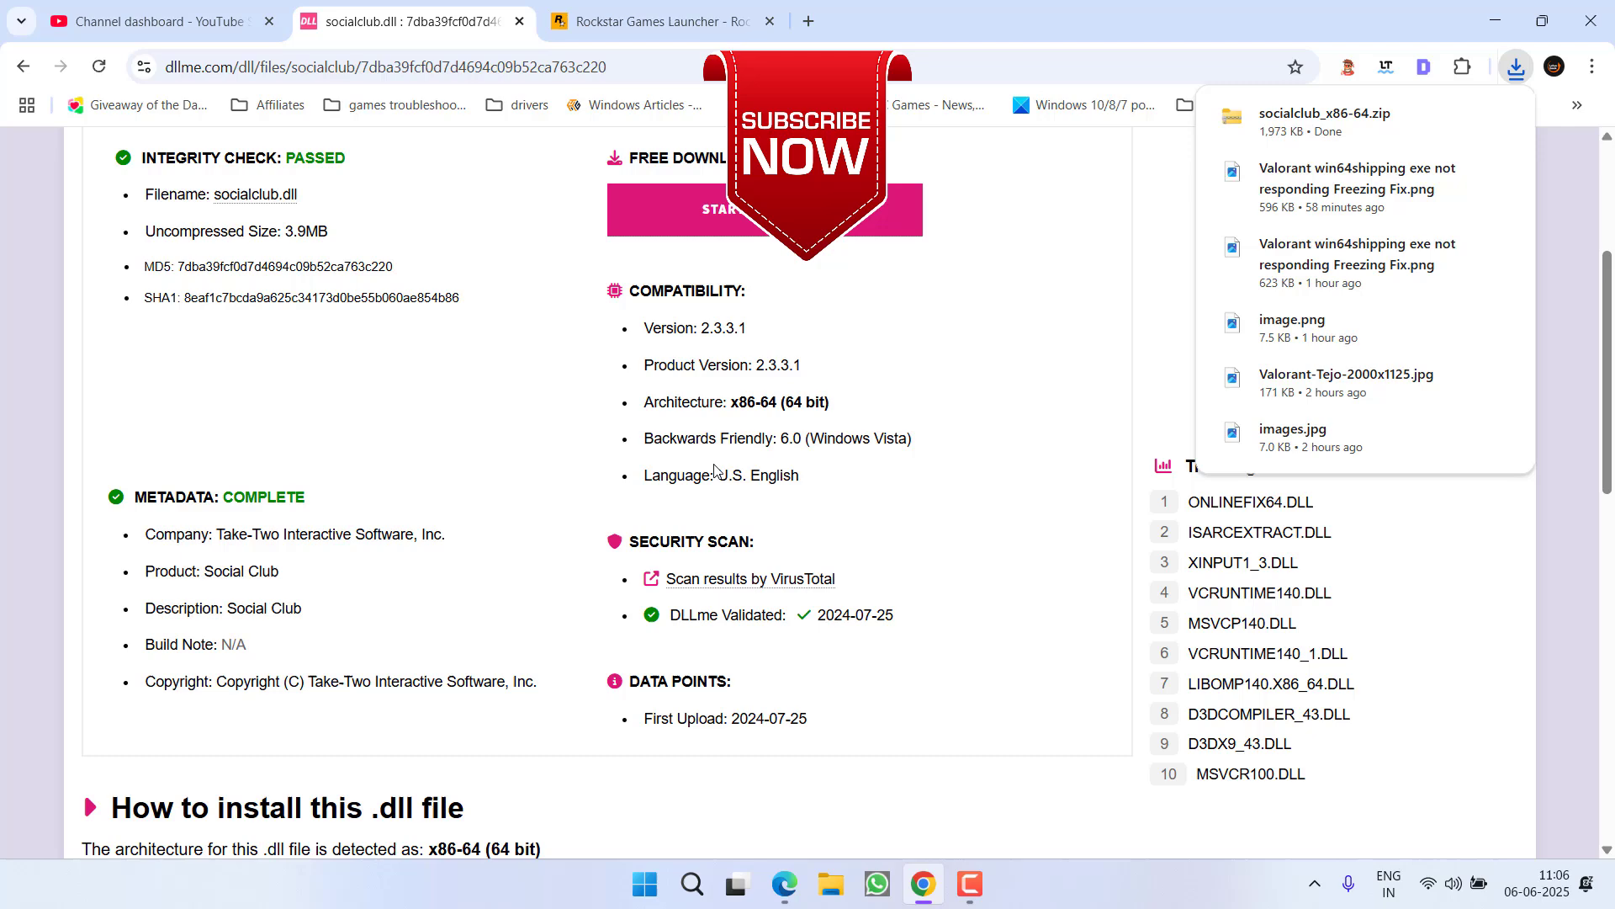
left_click(1495, 21)
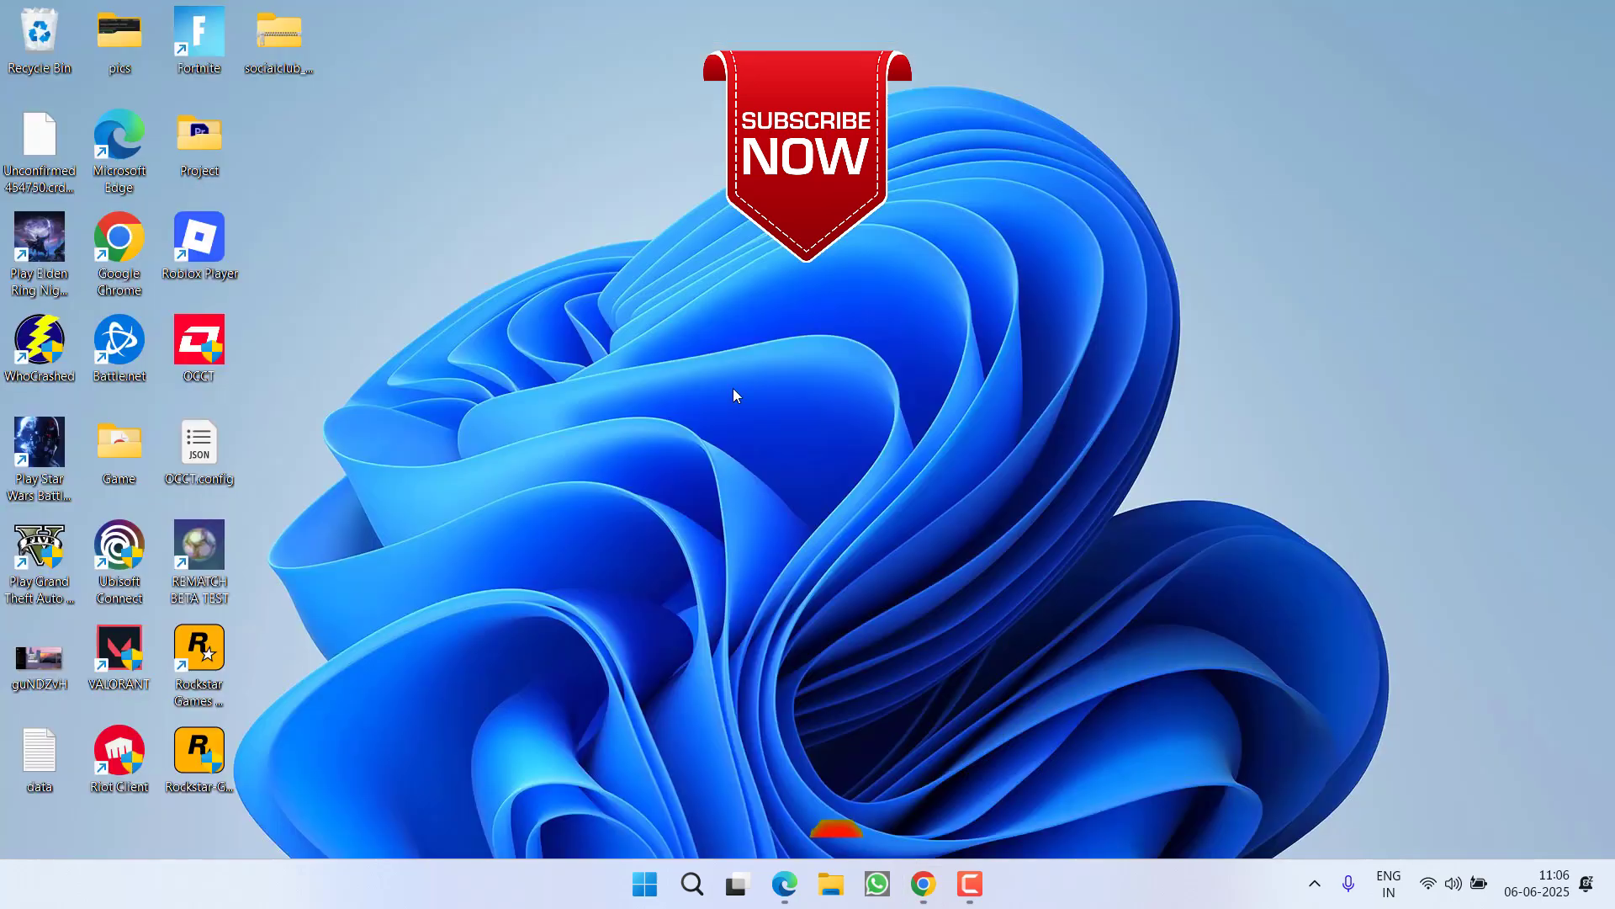